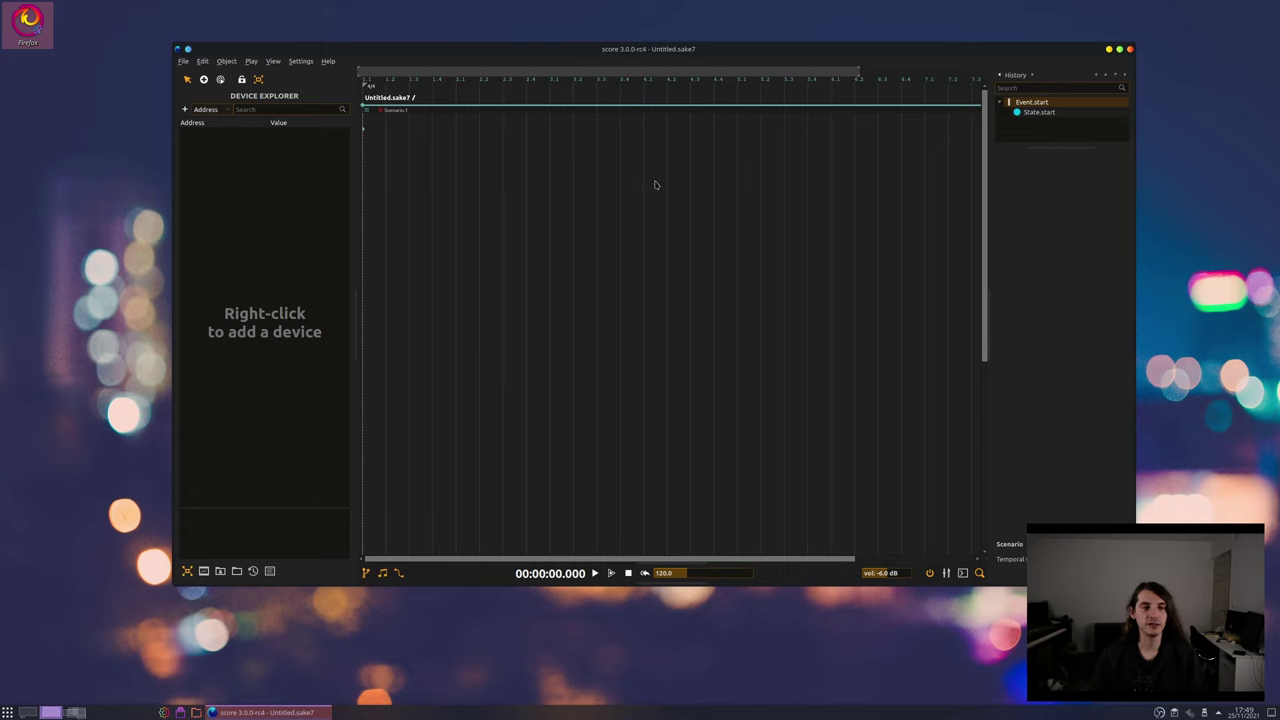
Add a Window video device with the name window and move its output window clear of the score editor
{"action": "right_click", "coordinate": [229, 205]}
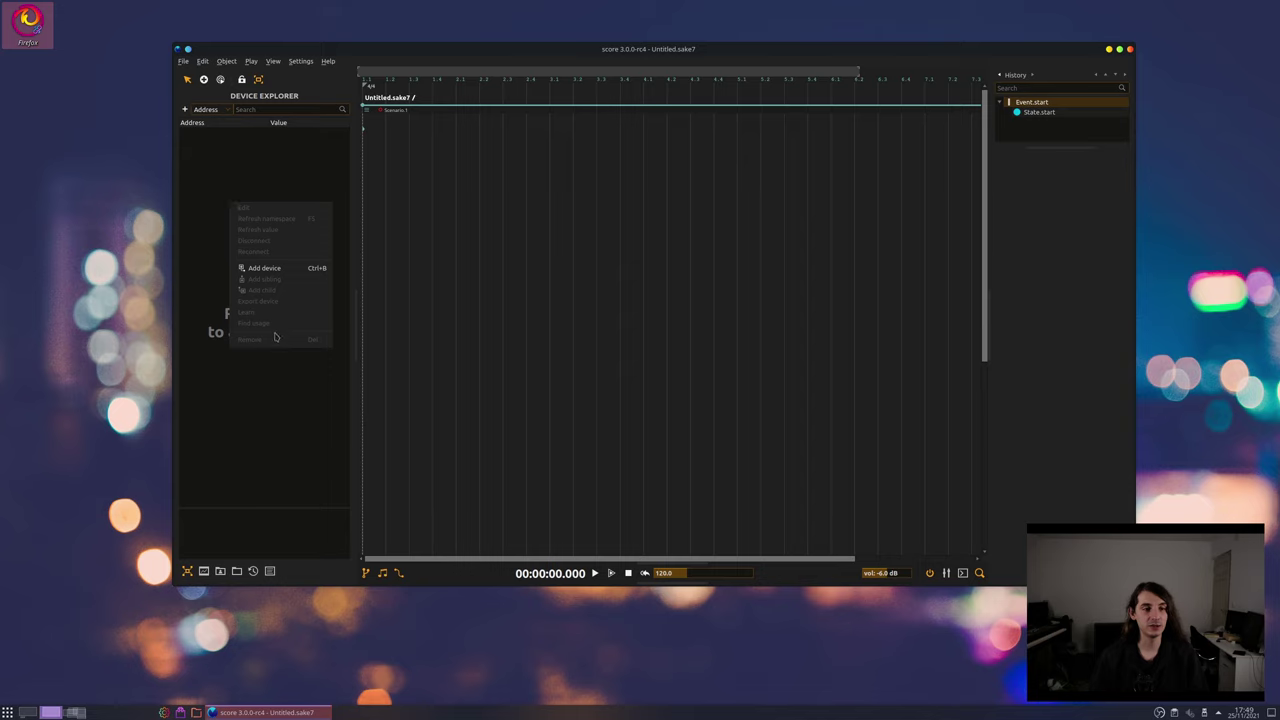
{"action": "left_click", "coordinate": [292, 268]}
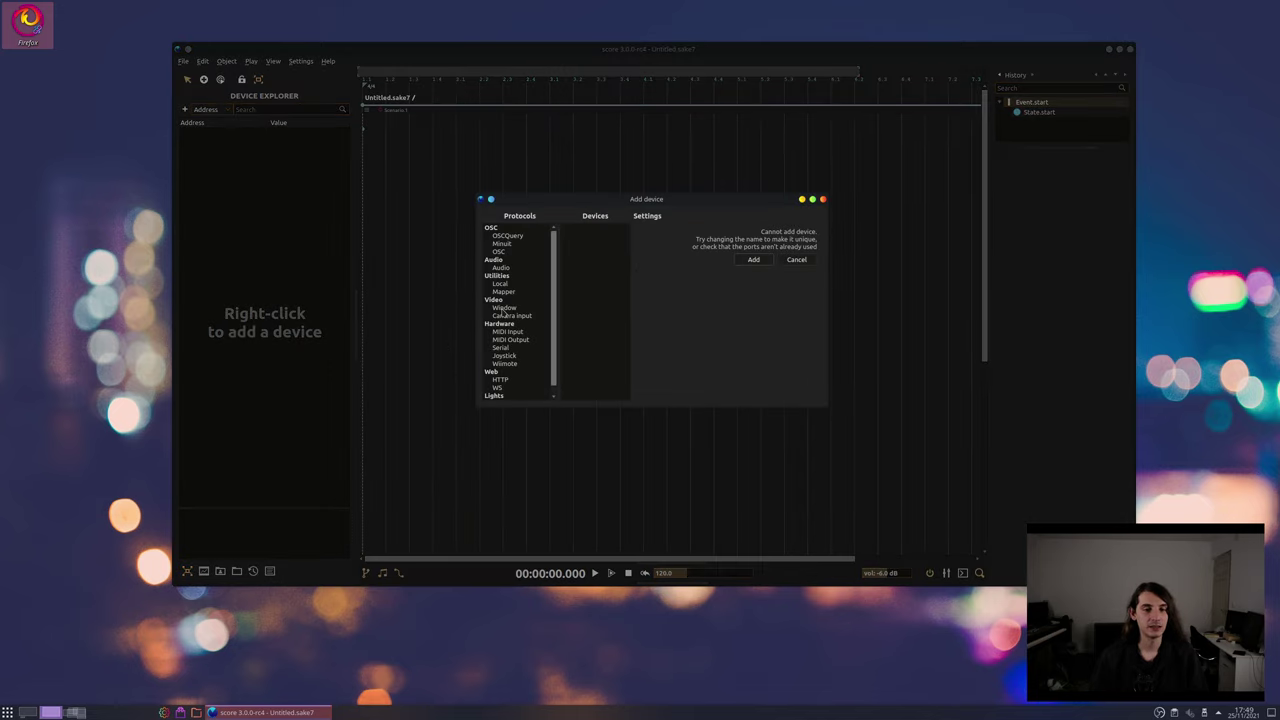
{"action": "left_click", "coordinate": [504, 309]}
{"action": "left_click", "coordinate": [751, 391]}
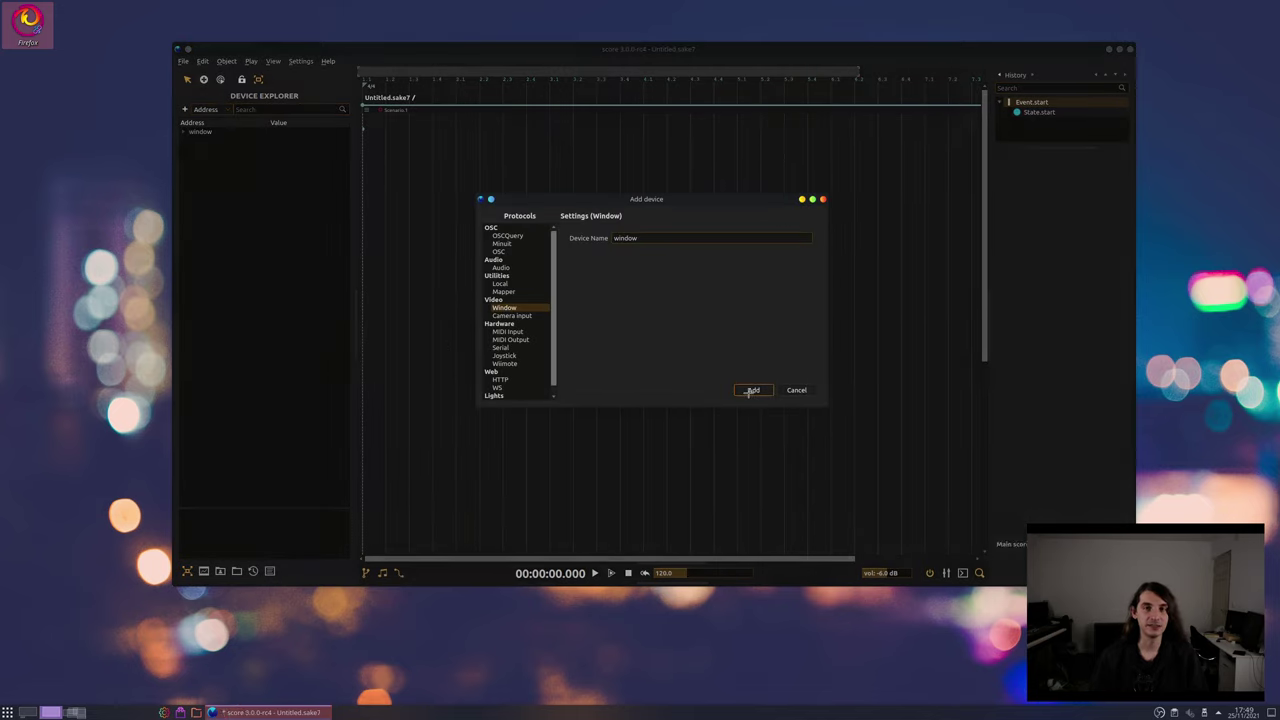
{"action": "left_click_drag", "start_coordinate": [420, 336], "coordinate": [1034, 306]}
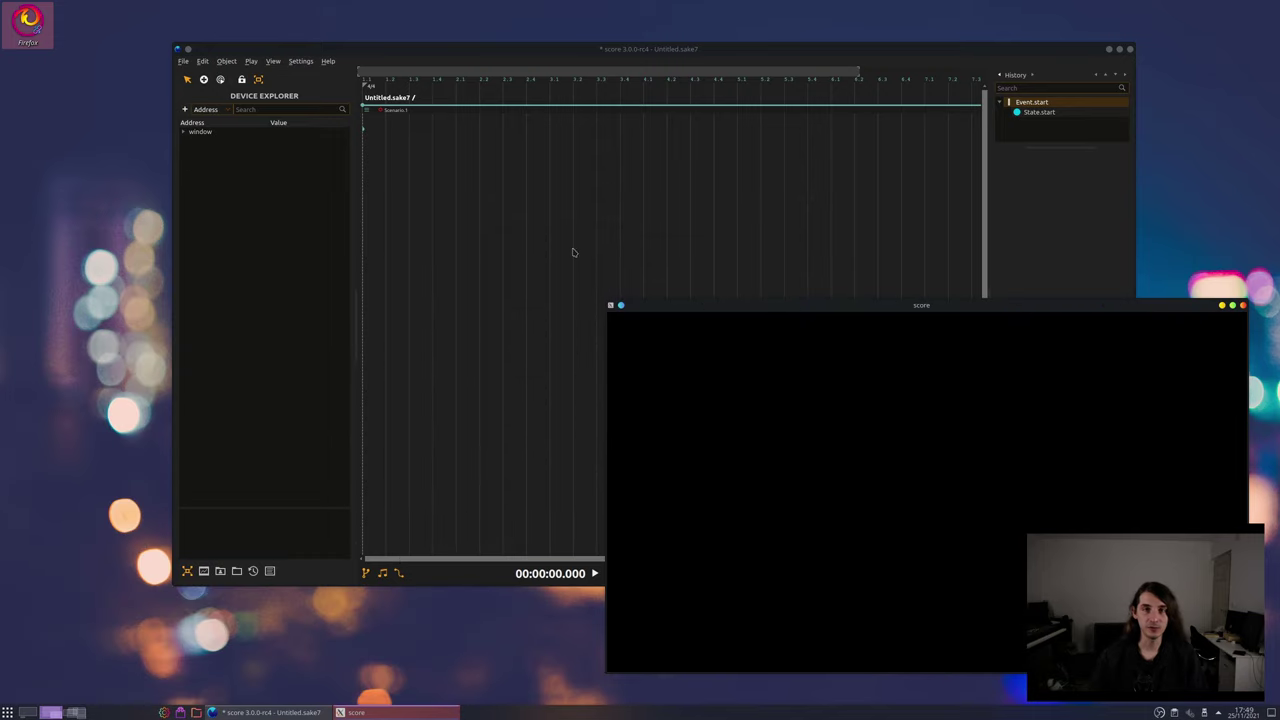
Switch the score to the nodal view, delete the Scenario.1 process, and briefly run the empty score
{"action": "left_click", "coordinate": [449, 444]}
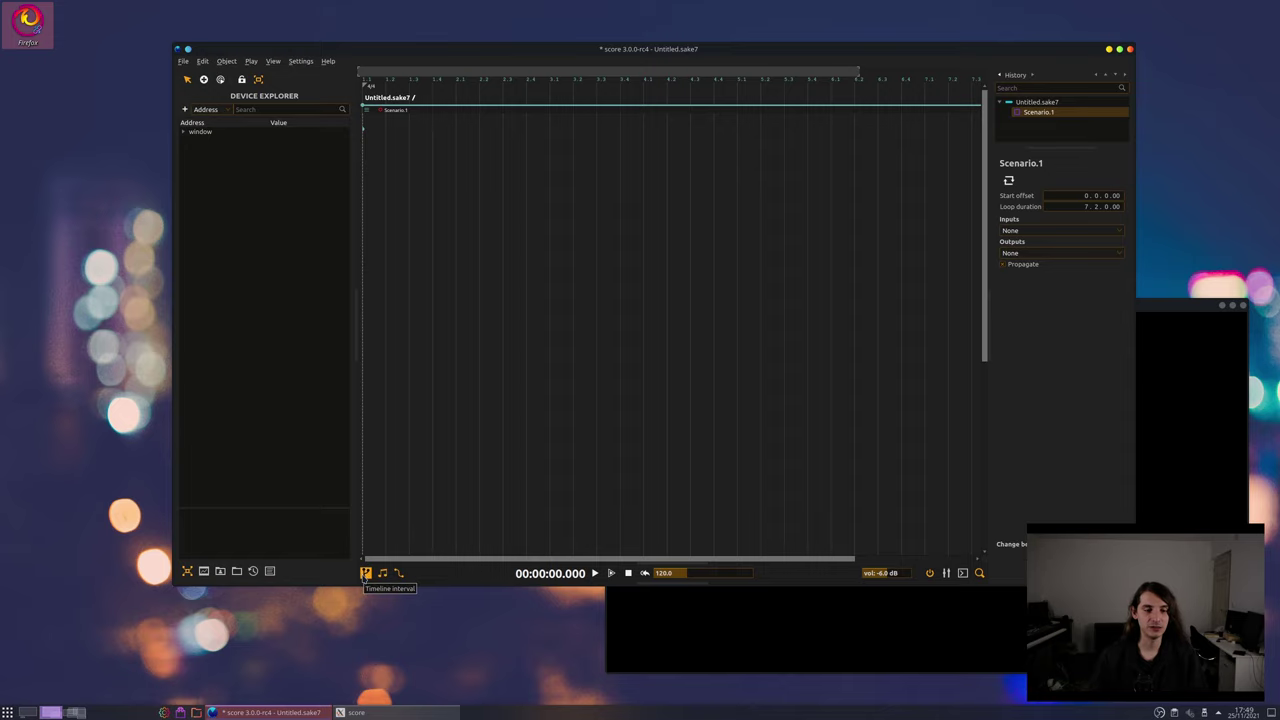
{"action": "left_click", "coordinate": [366, 574]}
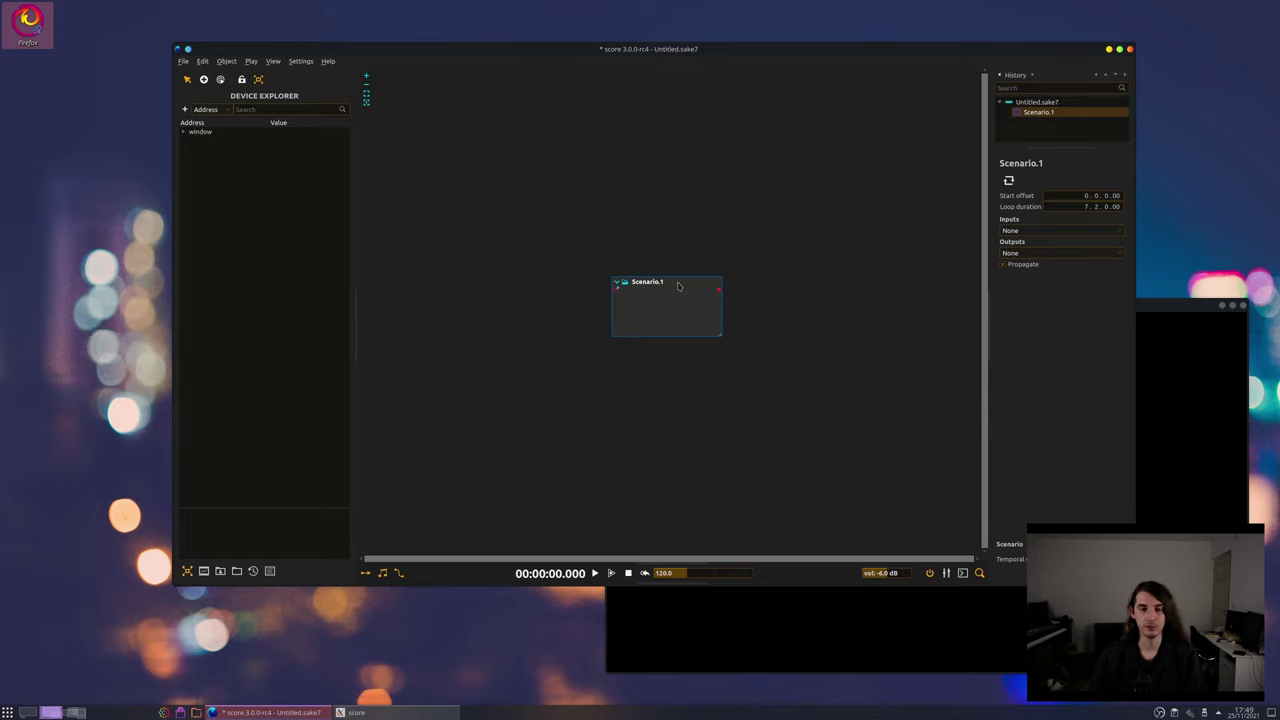
{"action": "key", "text": "Delete"}
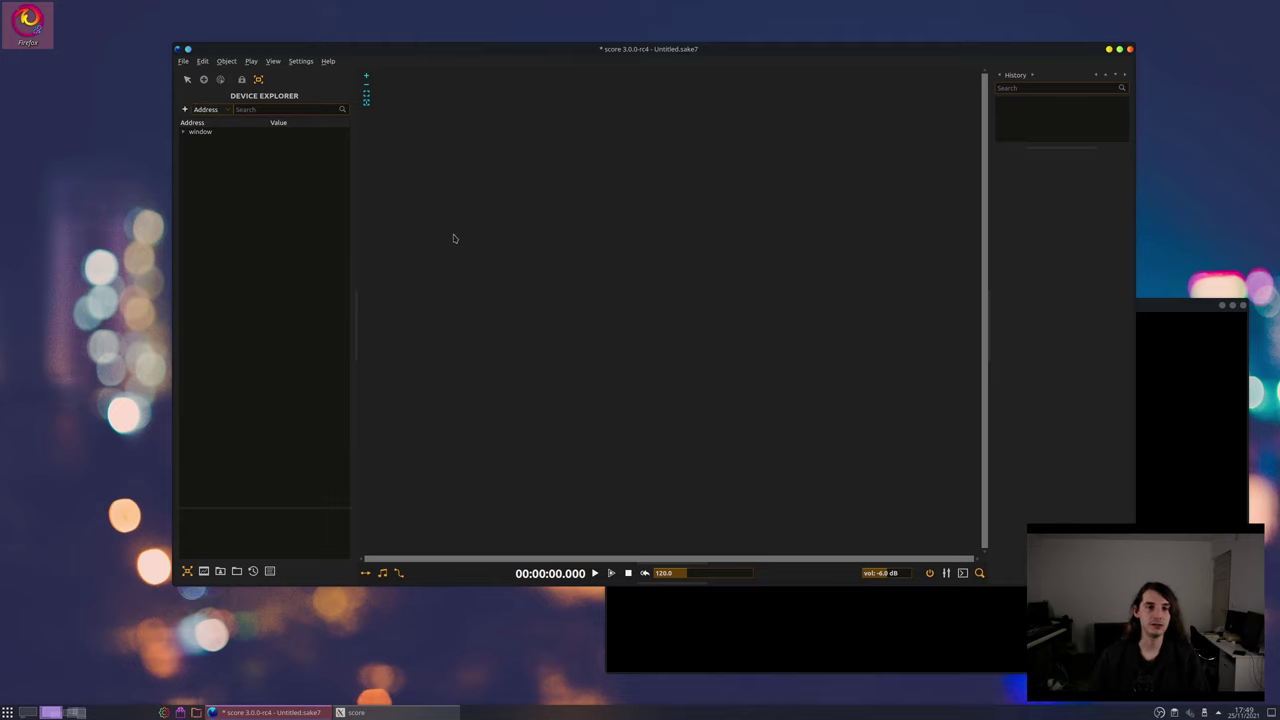
{"action": "left_click", "coordinate": [611, 573]}
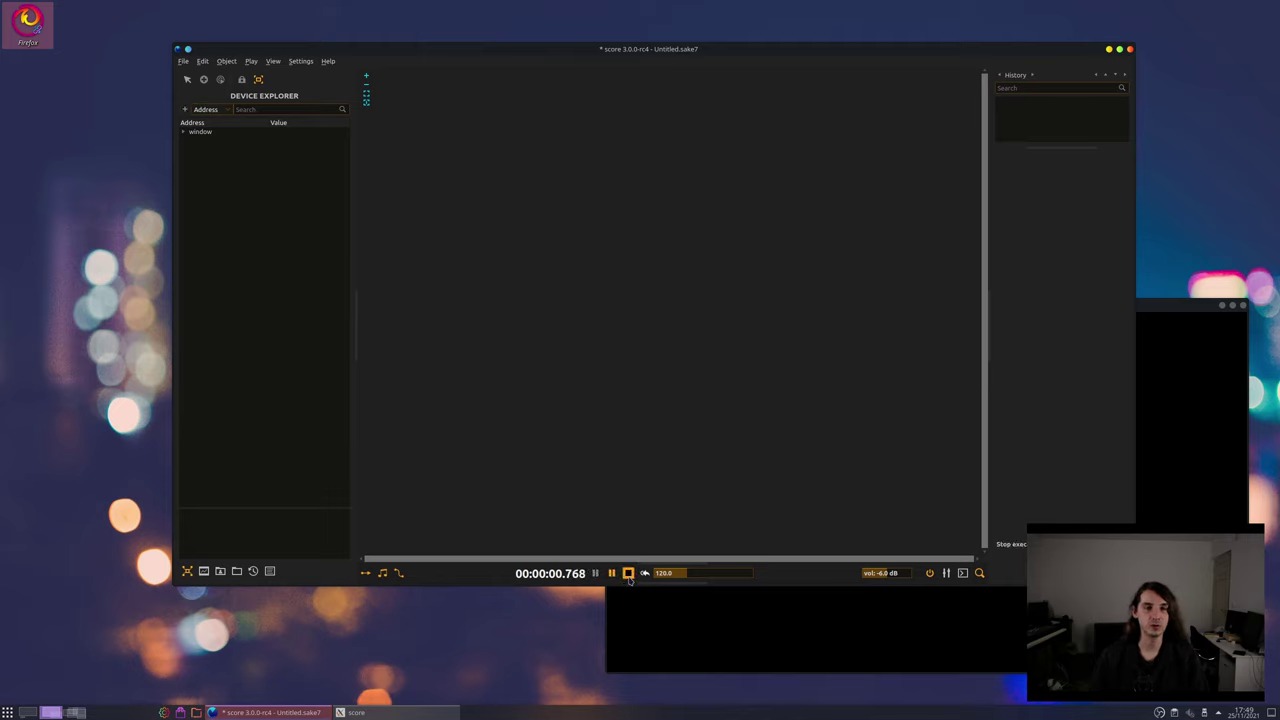
{"action": "left_click", "coordinate": [628, 574]}
Add mocircshii.mov from the user library's videos/beeple-resolume_pack folder to the nodal canvas and place it near the canvas's upper area
{"action": "left_click", "coordinate": [203, 571]}
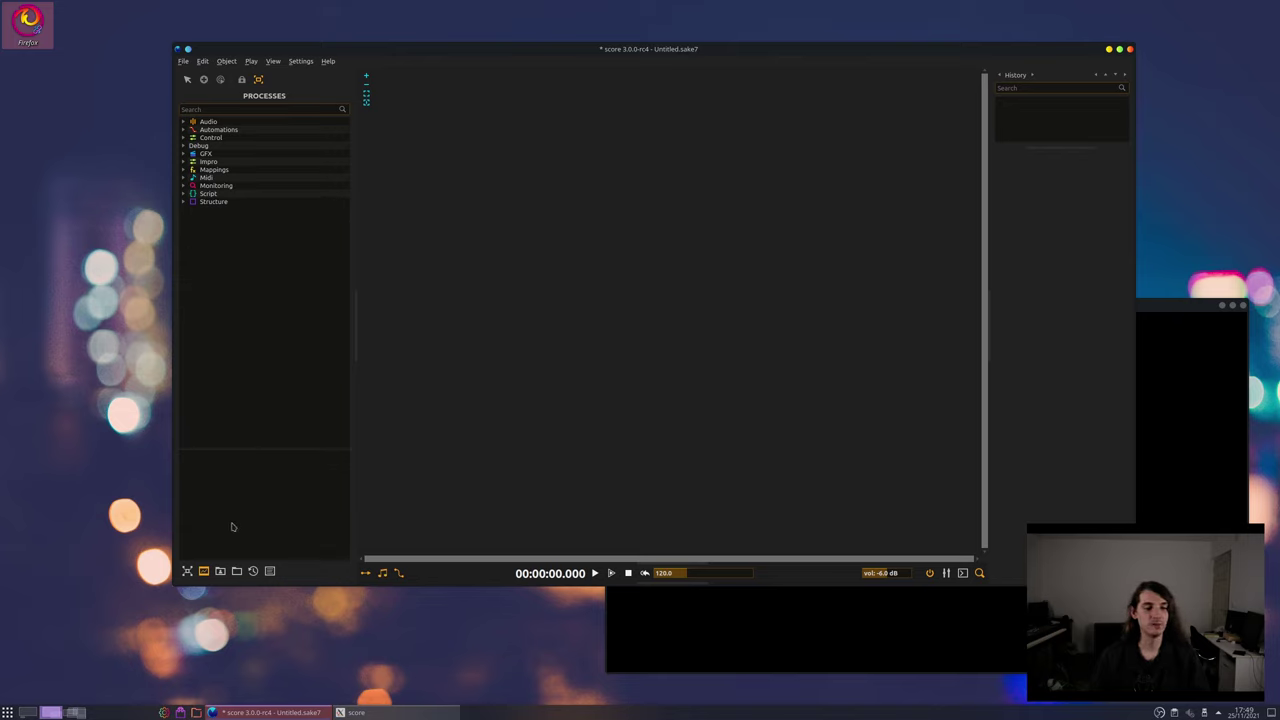
{"action": "left_click", "coordinate": [220, 571]}
{"action": "left_click", "coordinate": [184, 218]}
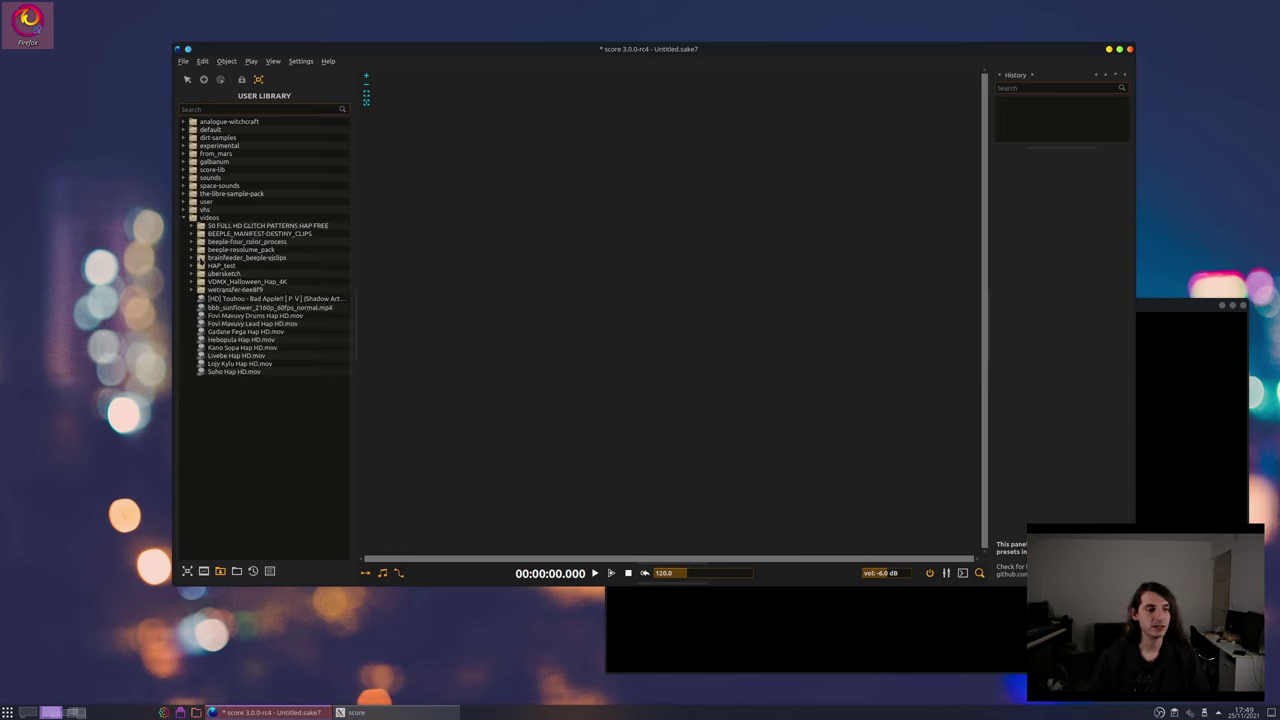
{"action": "left_click", "coordinate": [191, 251]}
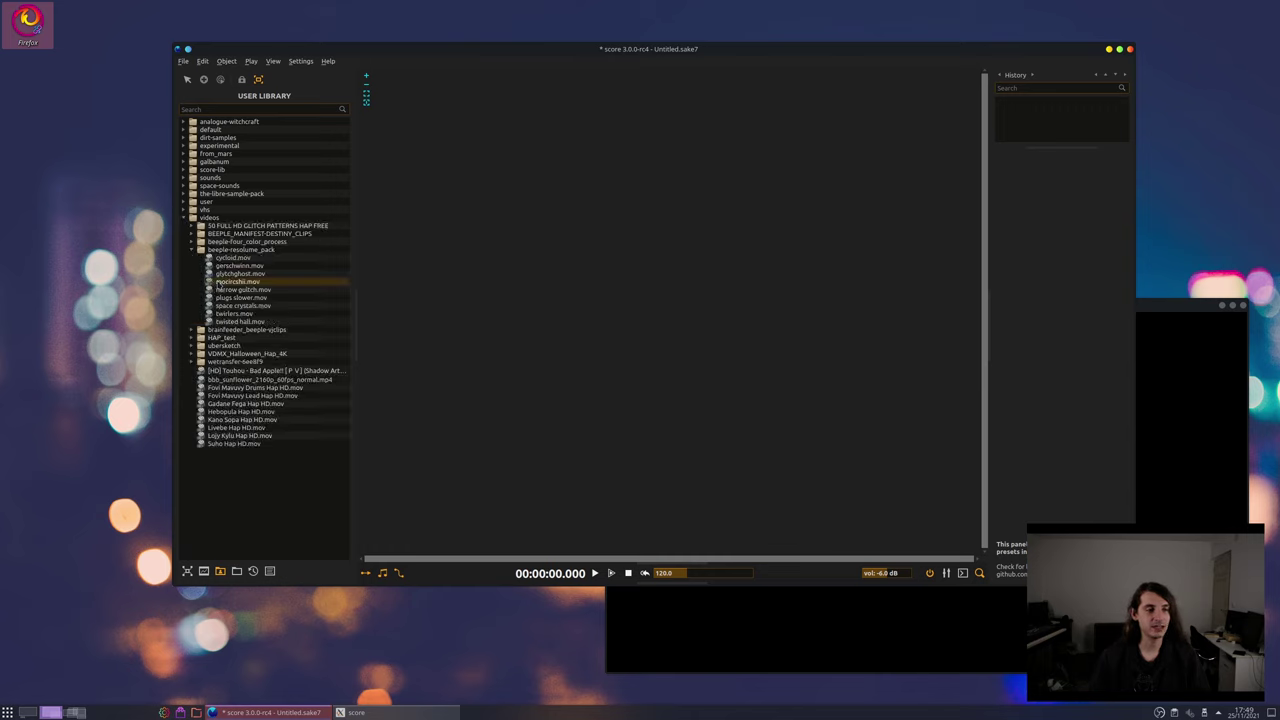
{"action": "left_click_drag", "start_coordinate": [218, 283], "coordinate": [397, 198]}
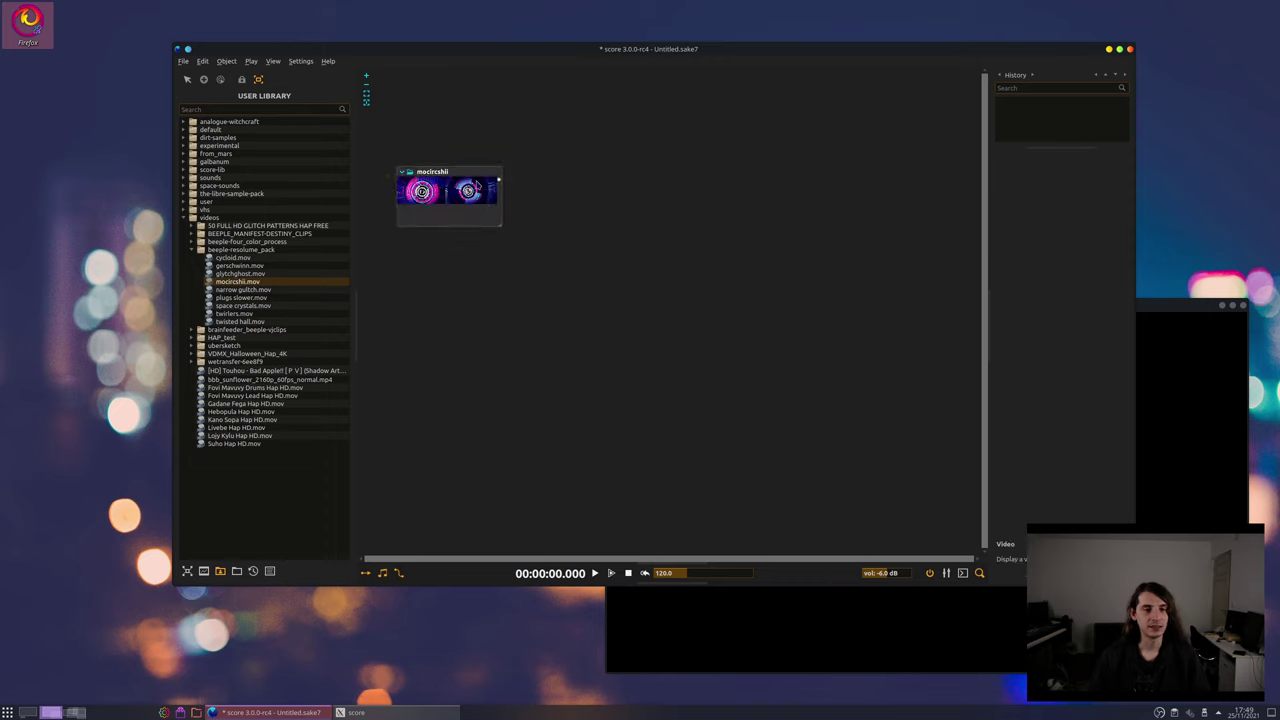
{"action": "left_click_drag", "start_coordinate": [478, 180], "coordinate": [522, 184]}
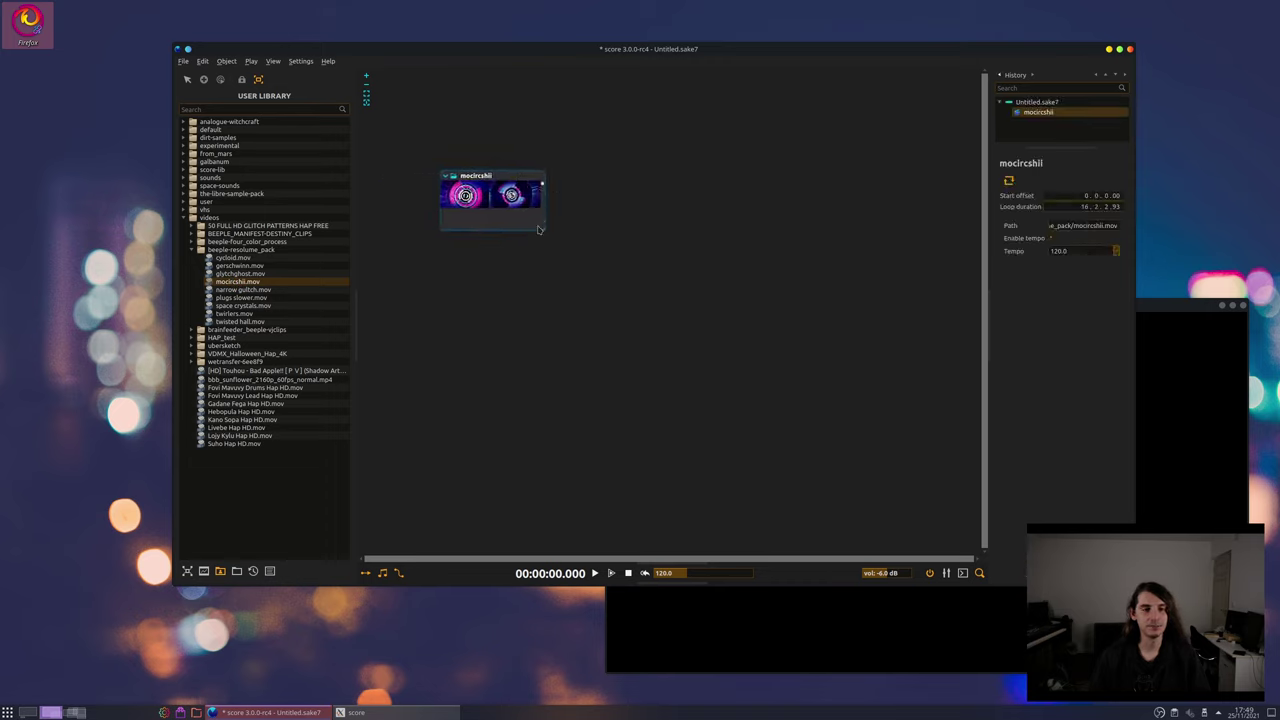
Route the mocircshii video outlet to the window device and play the score
{"action": "left_click", "coordinate": [741, 198]}
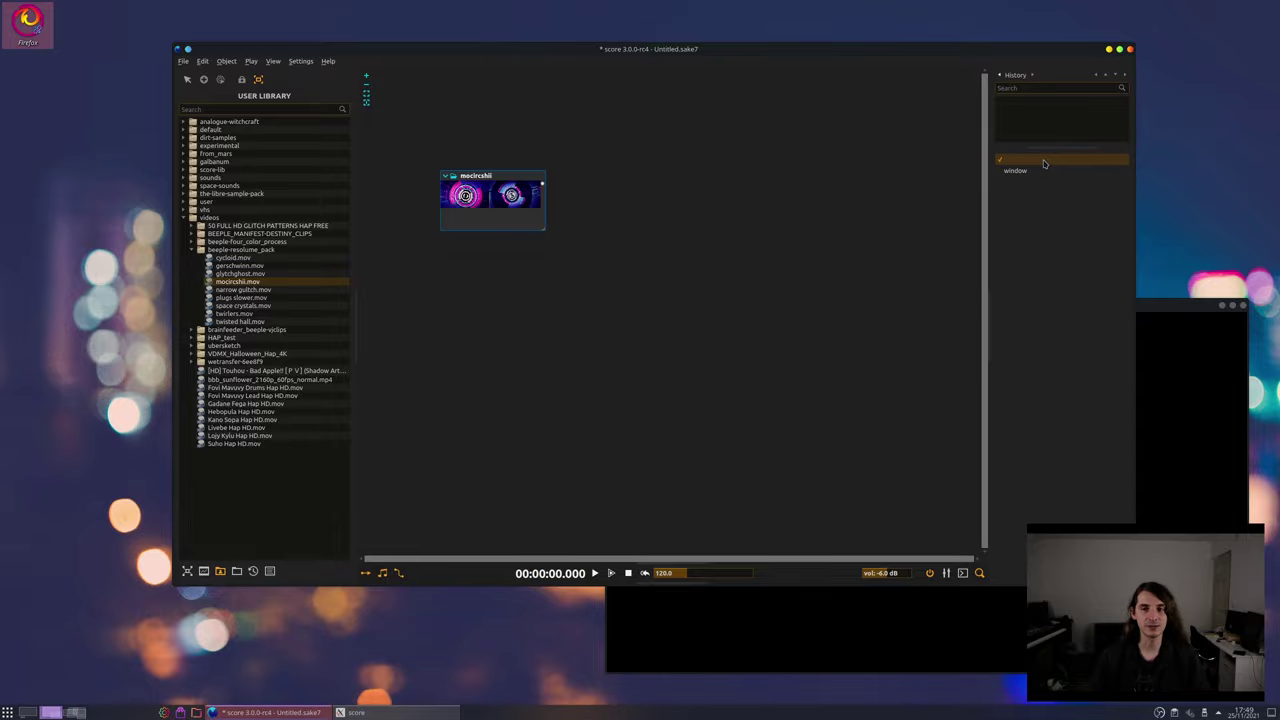
{"action": "left_click", "coordinate": [612, 573]}
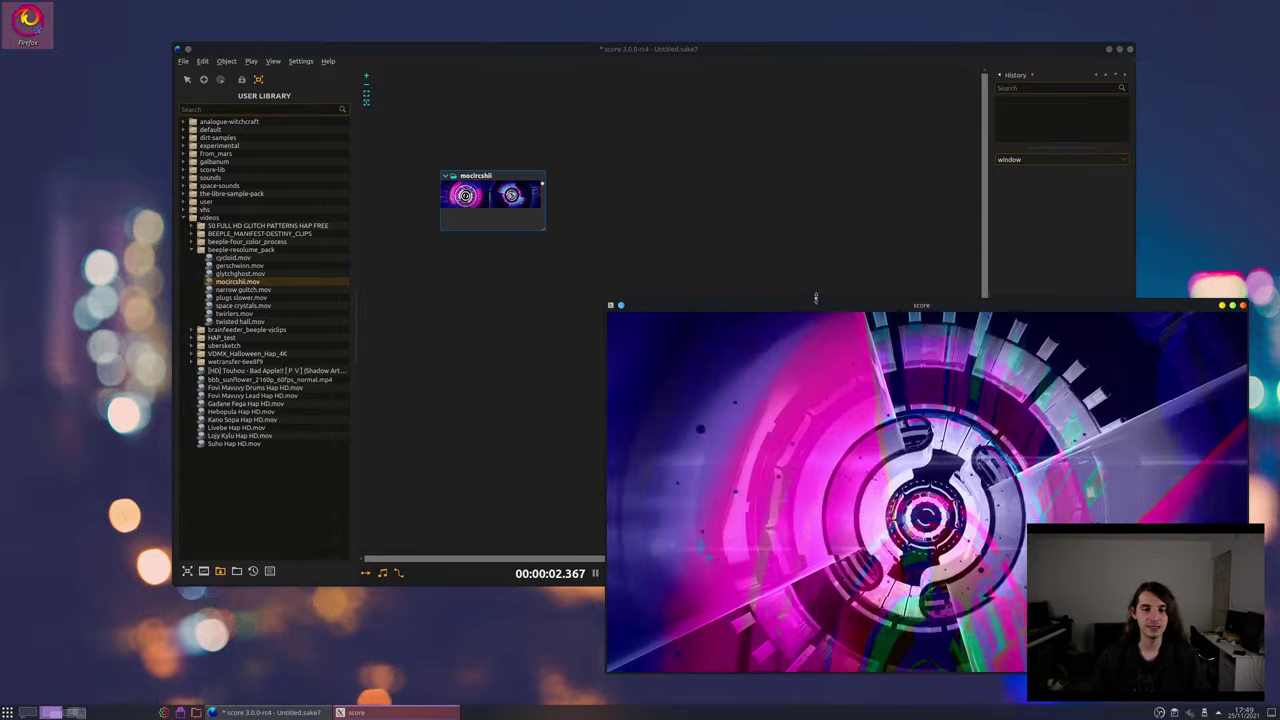
Rearrange the output and editor windows so both are accessible, with the editor in front, and stop playback
{"action": "left_click_drag", "start_coordinate": [814, 303], "coordinate": [846, 314]}
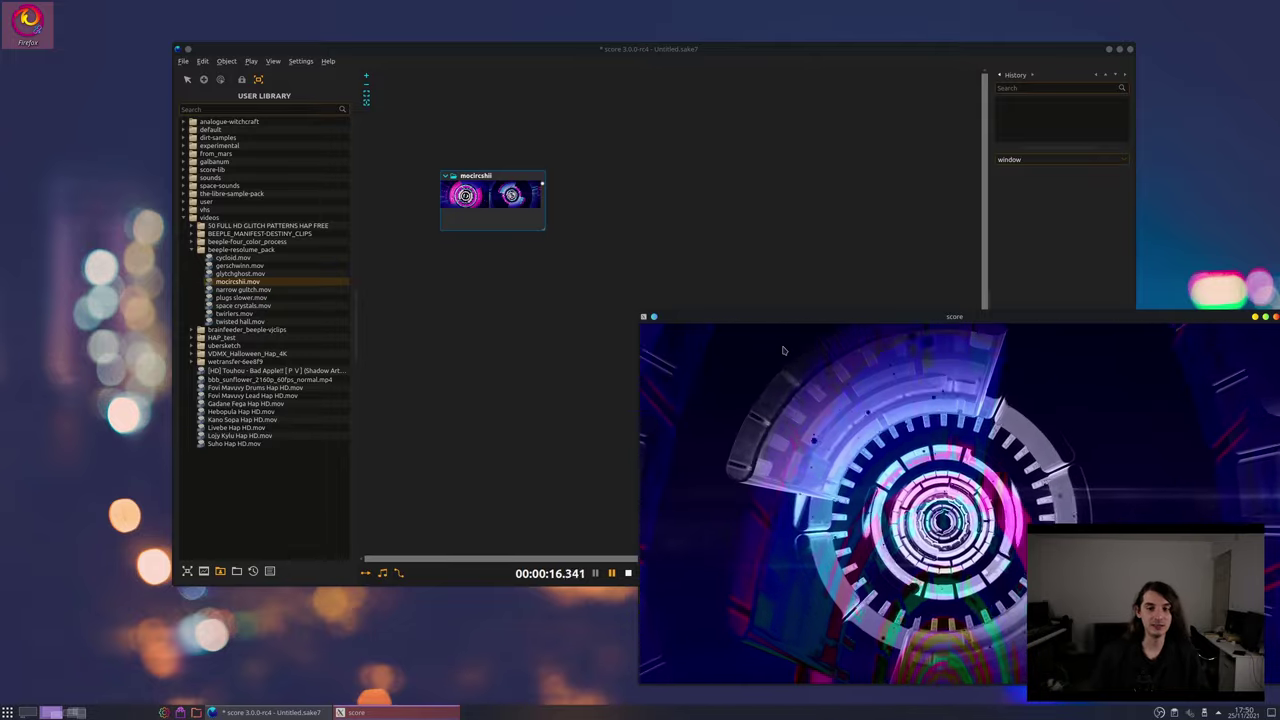
{"action": "left_click", "coordinate": [588, 517]}
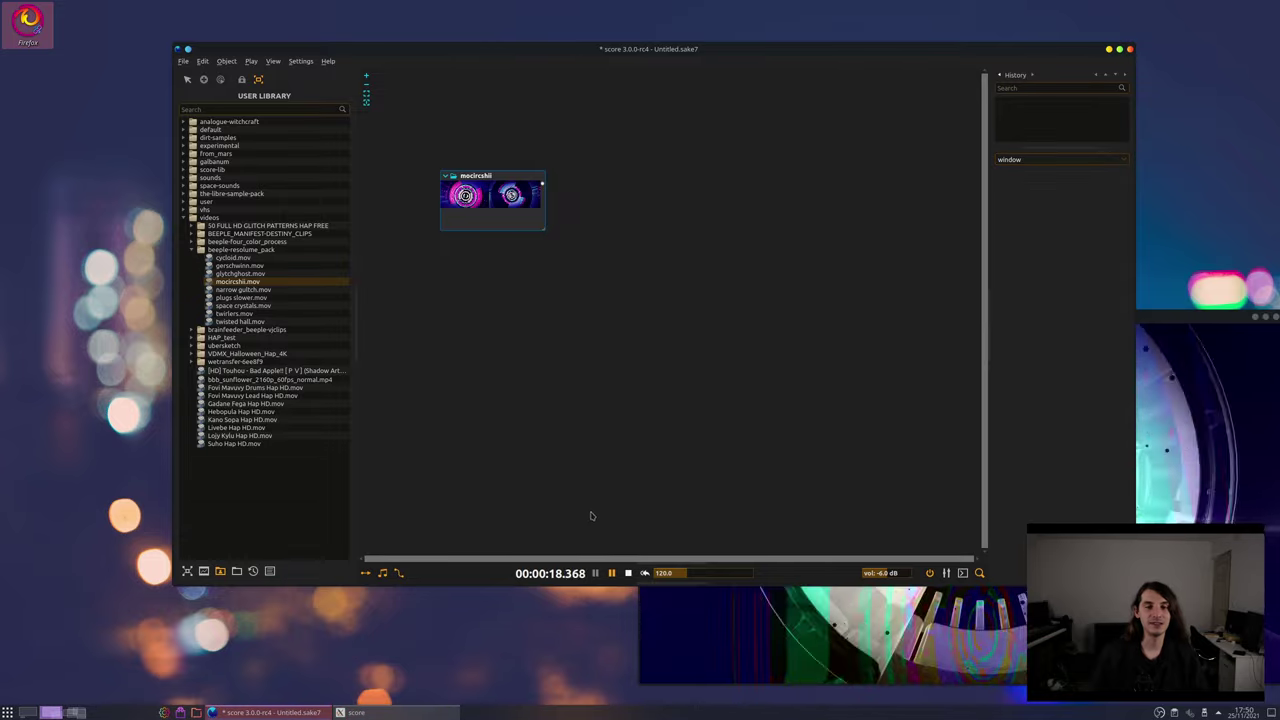
{"action": "left_click_drag", "start_coordinate": [1154, 316], "coordinate": [643, 336]}
{"action": "left_click_drag", "start_coordinate": [616, 47], "coordinate": [699, 25]}
{"action": "left_click_drag", "start_coordinate": [279, 332], "coordinate": [184, 303]}
{"action": "left_click", "coordinate": [700, 500]}
{"action": "left_click", "coordinate": [711, 550]}
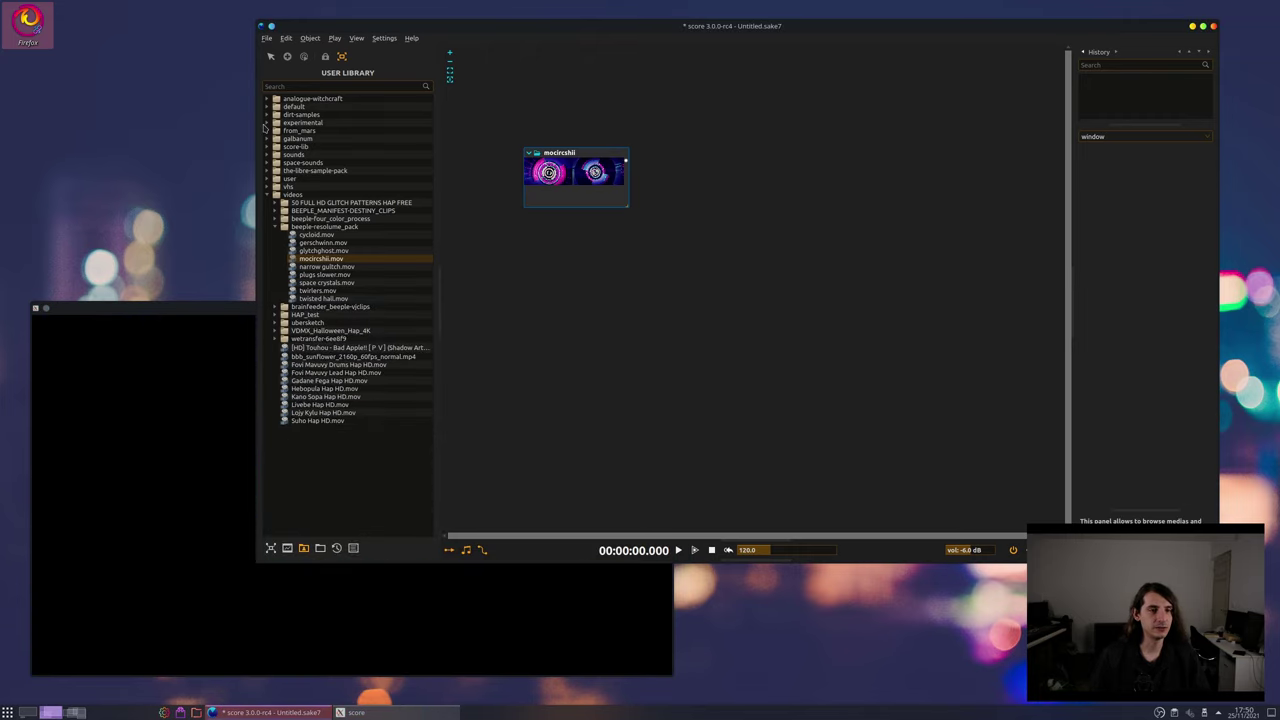
Audition samples in the galbanum Kick Loops folder and add G_AB04_Kick_002.wav below the video process
{"action": "left_click", "coordinate": [269, 139]}
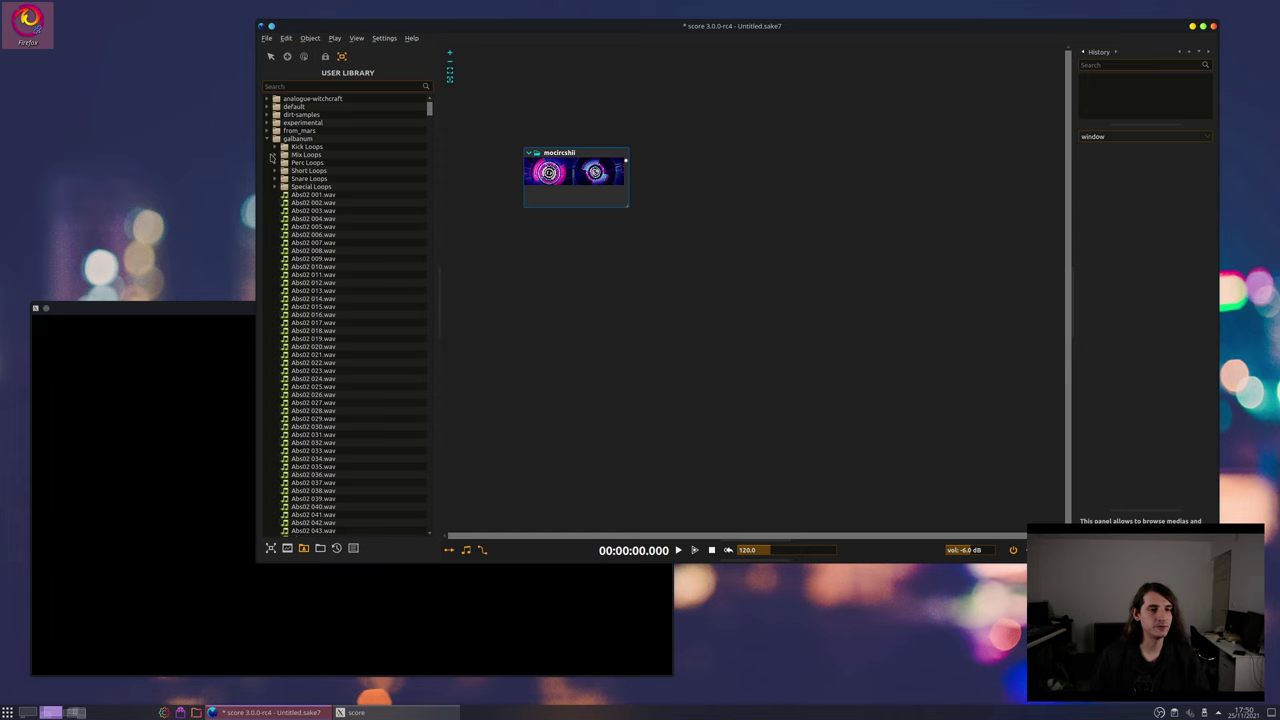
{"action": "left_click", "coordinate": [276, 147]}
{"action": "left_click", "coordinate": [329, 157]}
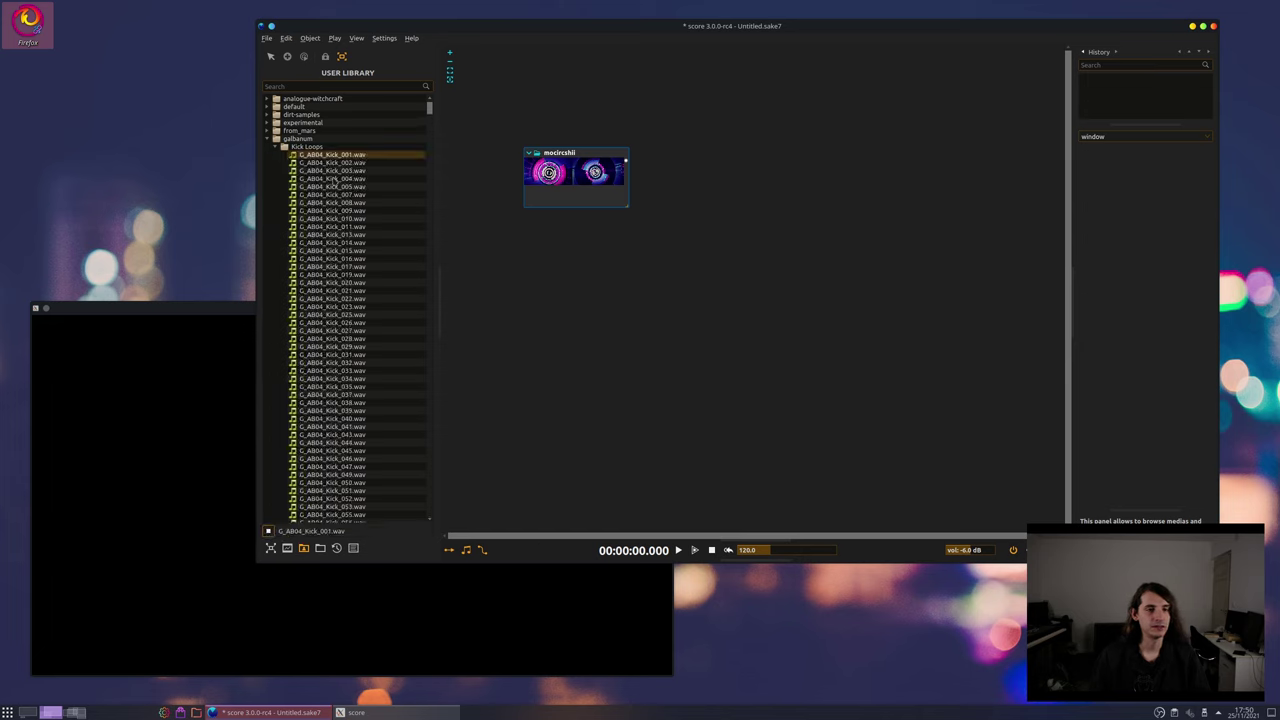
{"action": "left_click", "coordinate": [333, 179]}
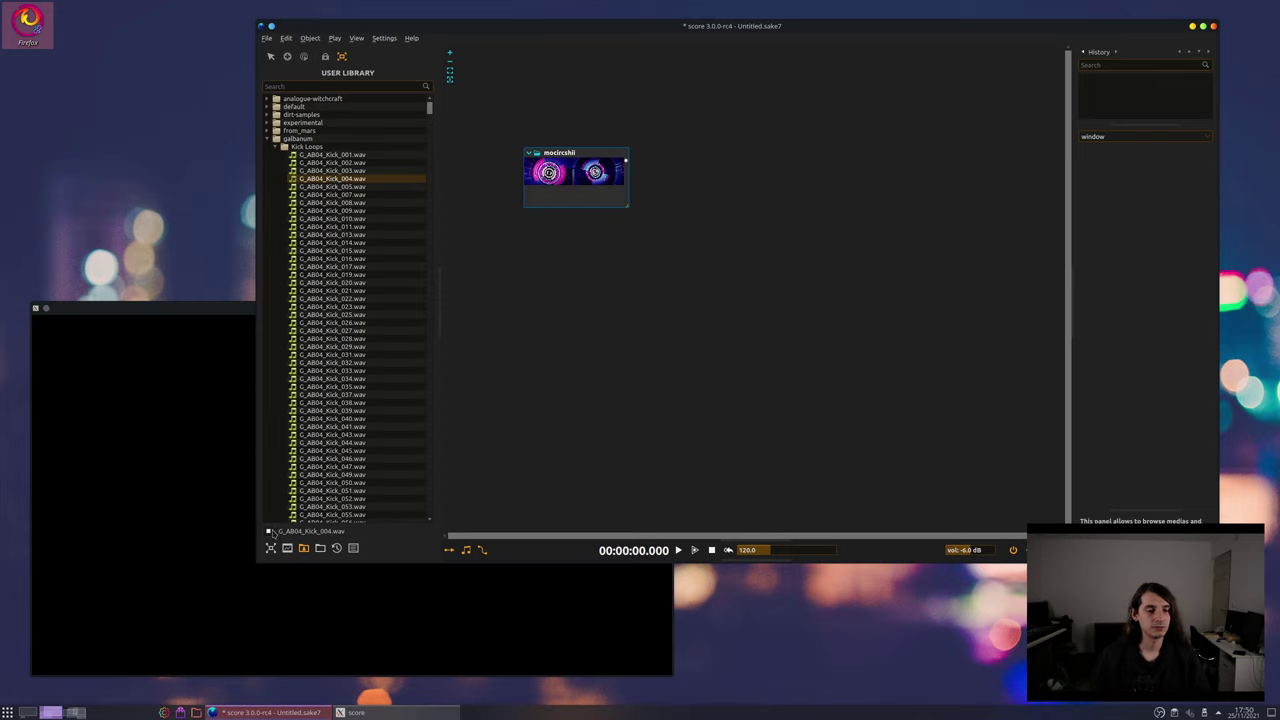
{"action": "left_click", "coordinate": [354, 171]}
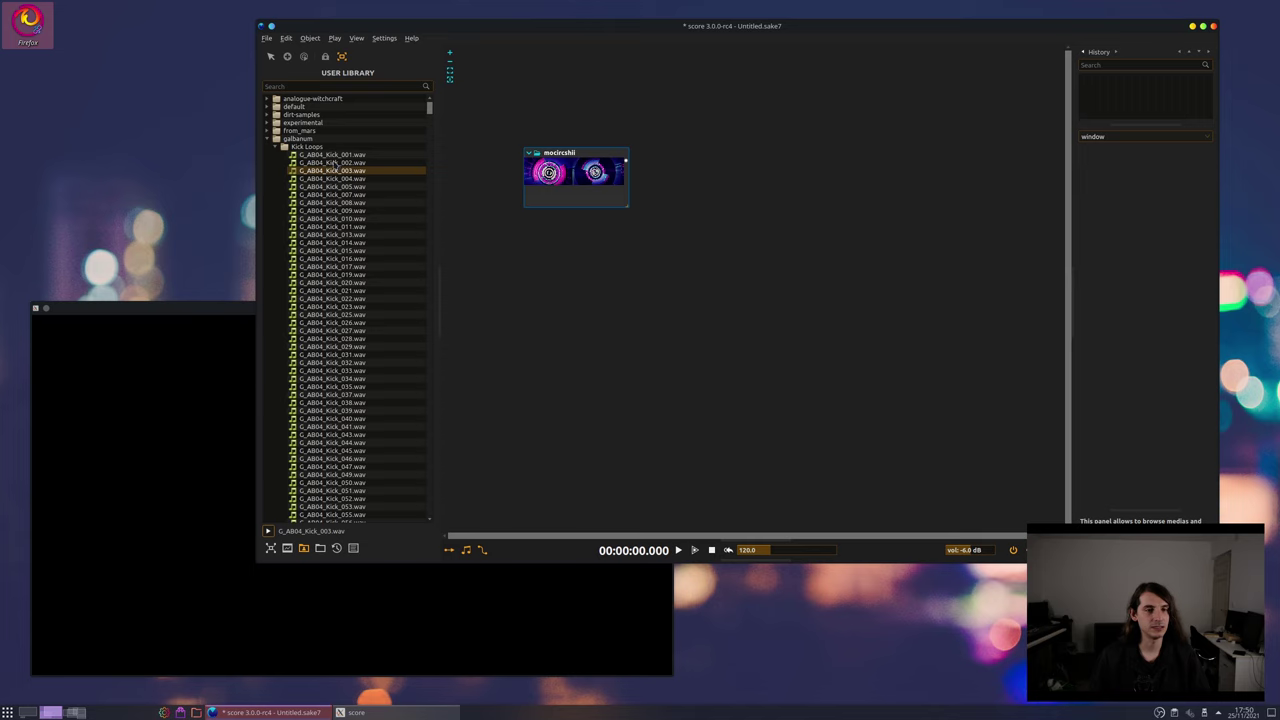
{"action": "left_click_drag", "start_coordinate": [333, 162], "coordinate": [470, 252]}
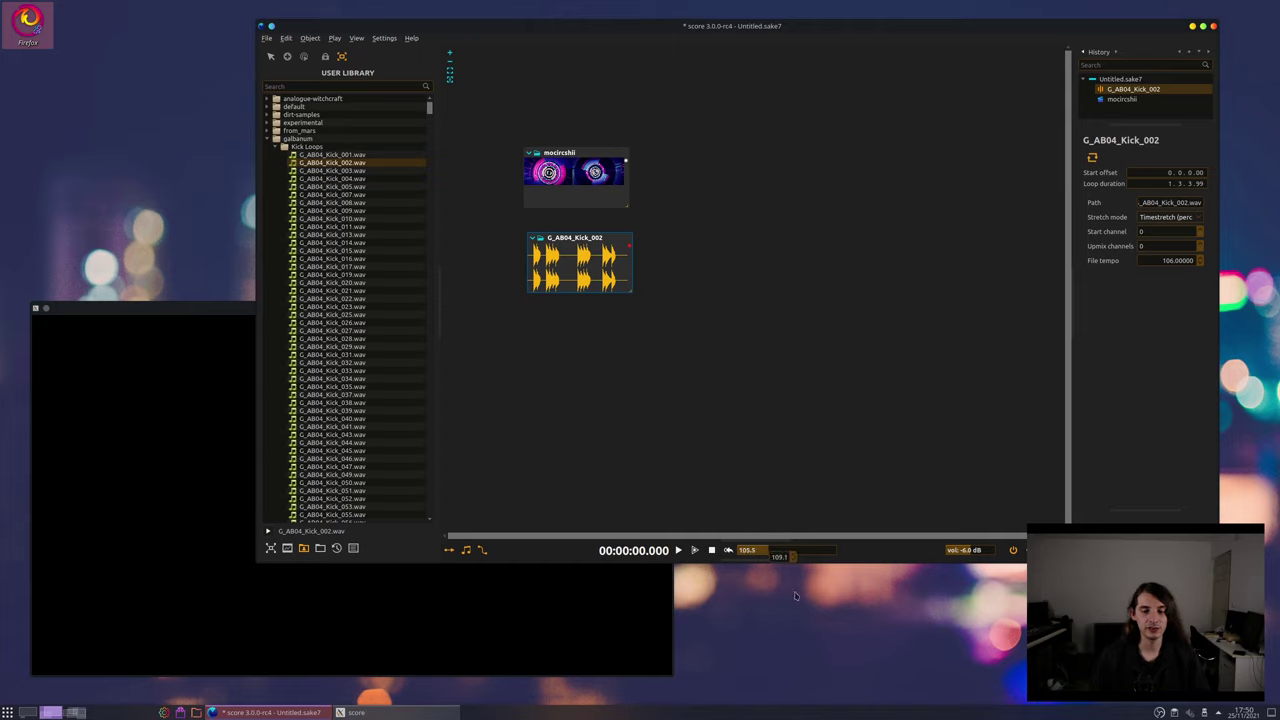
Set the score's global tempo to 106
{"action": "key", "text": "Escape"}
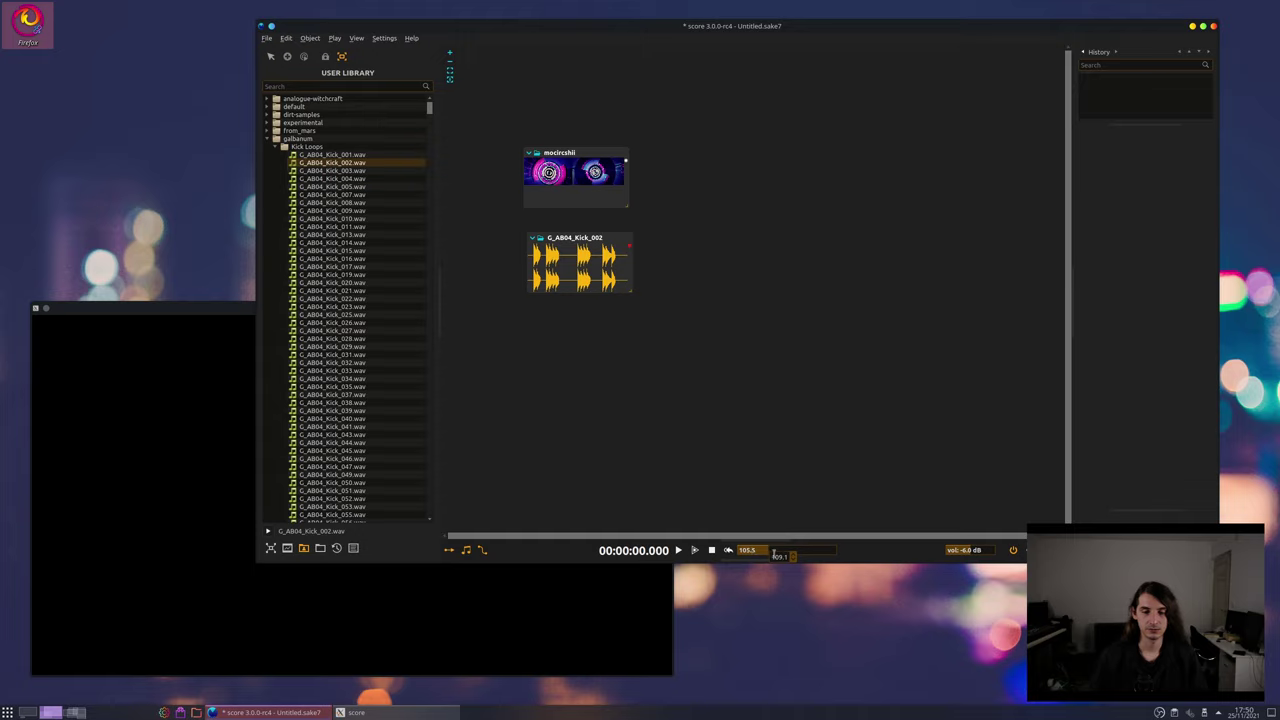
{"action": "left_click", "coordinate": [775, 555]}
{"action": "type", "text": "106"}
{"action": "key", "text": "Return"}
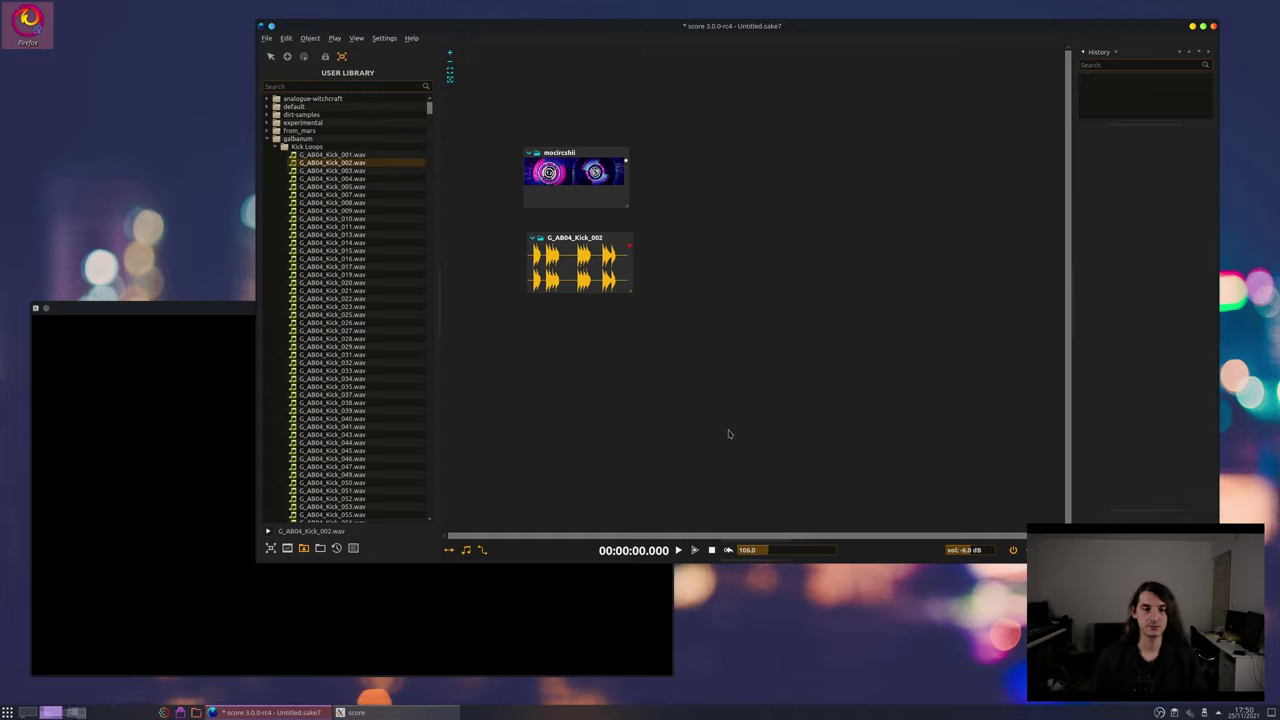
Play the score to check the kick loop and the video in the output window, and stop playback
{"action": "key", "text": "space"}
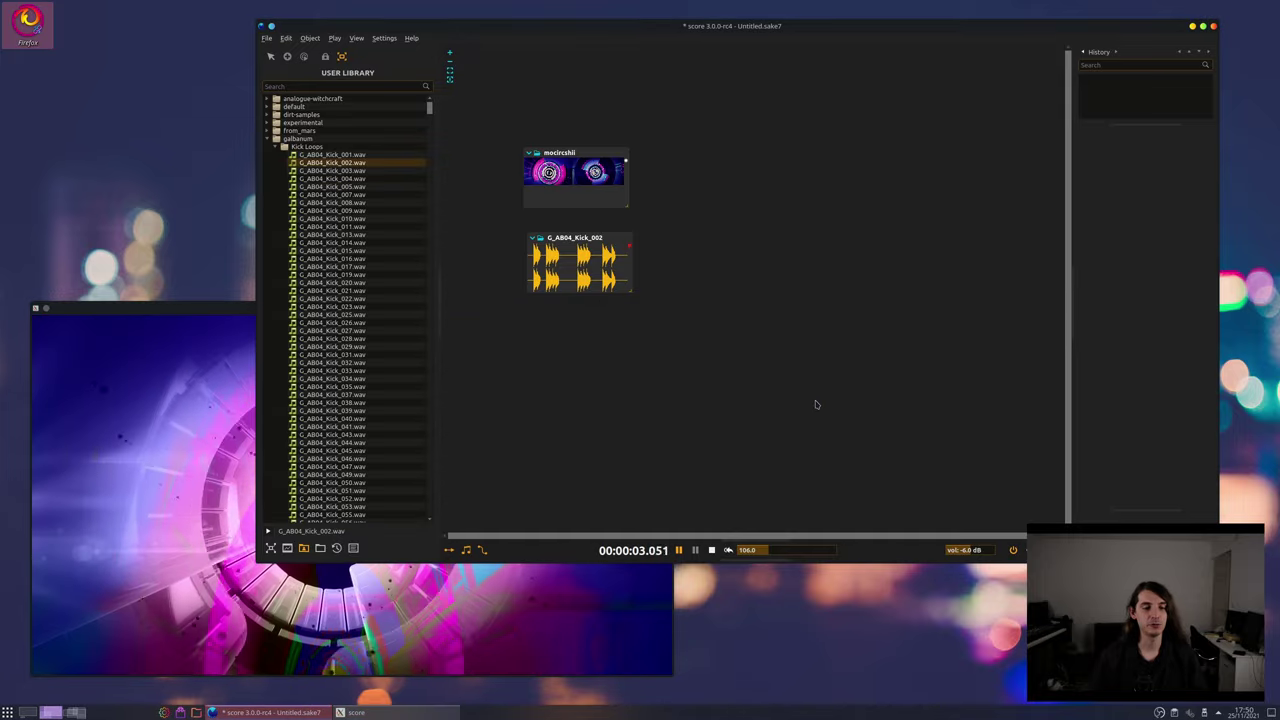
{"action": "left_click", "coordinate": [192, 438]}
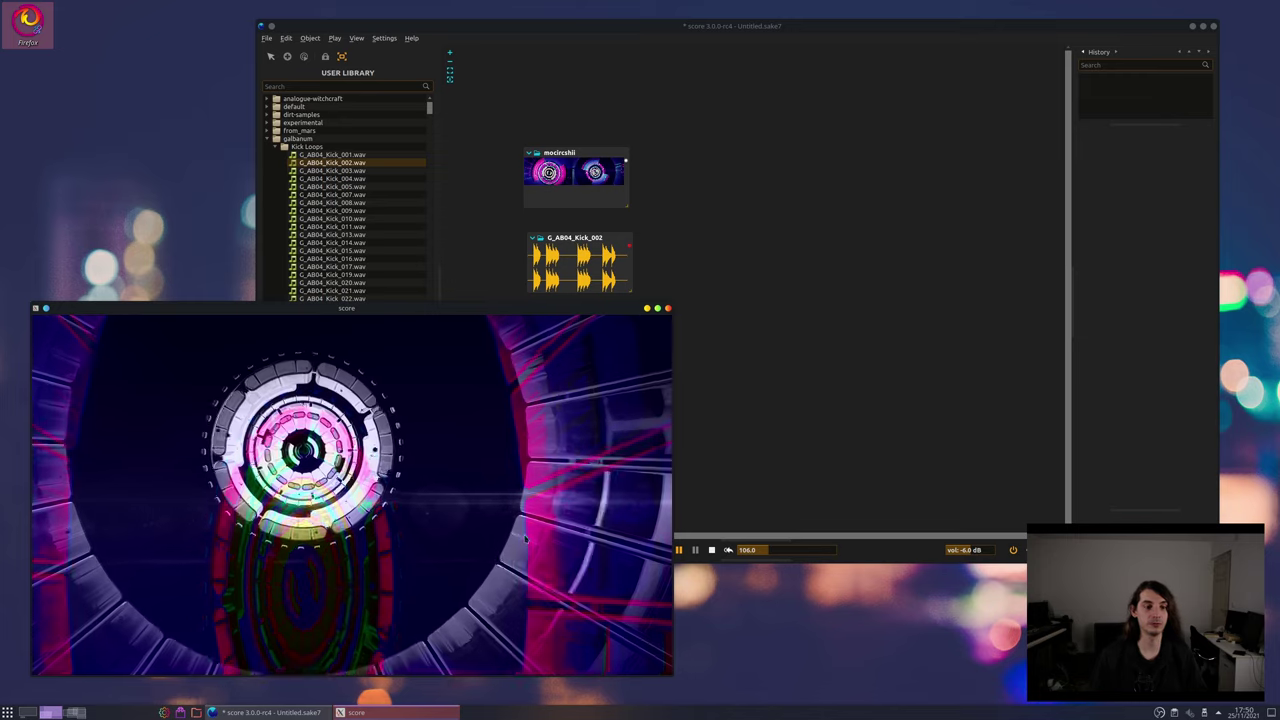
{"action": "left_click", "coordinate": [806, 428]}
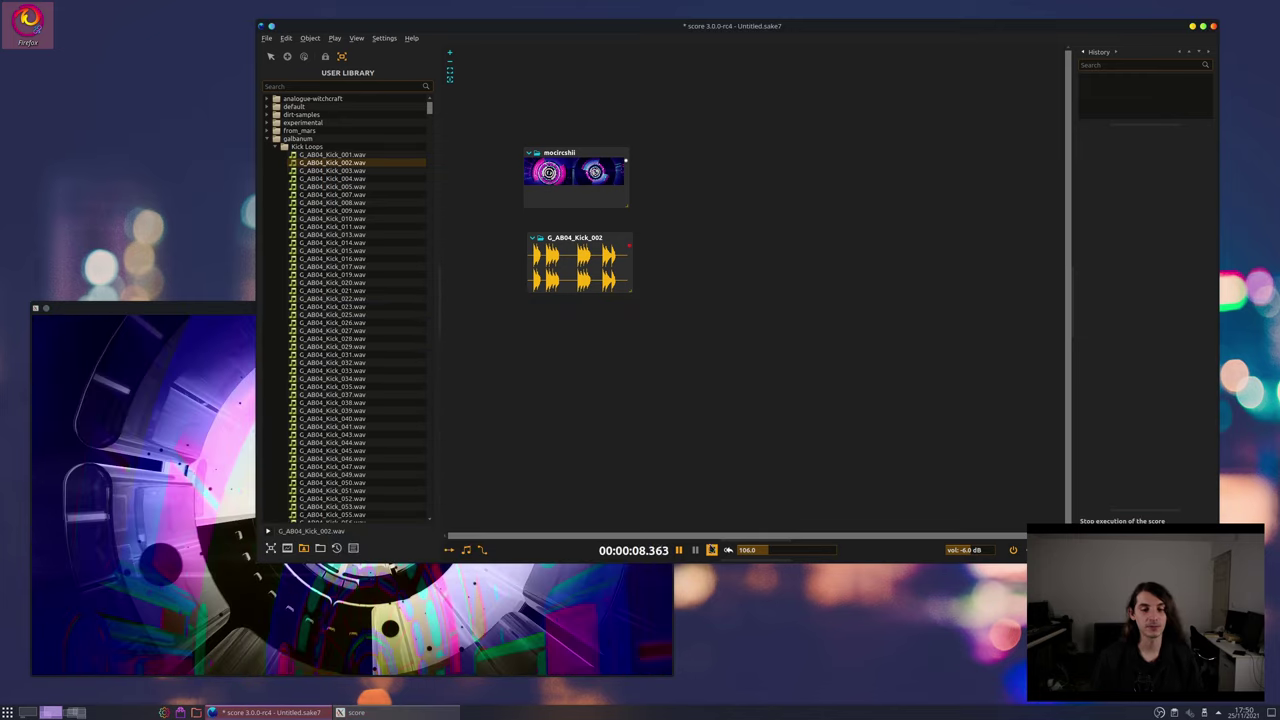
{"action": "key", "text": "space"}
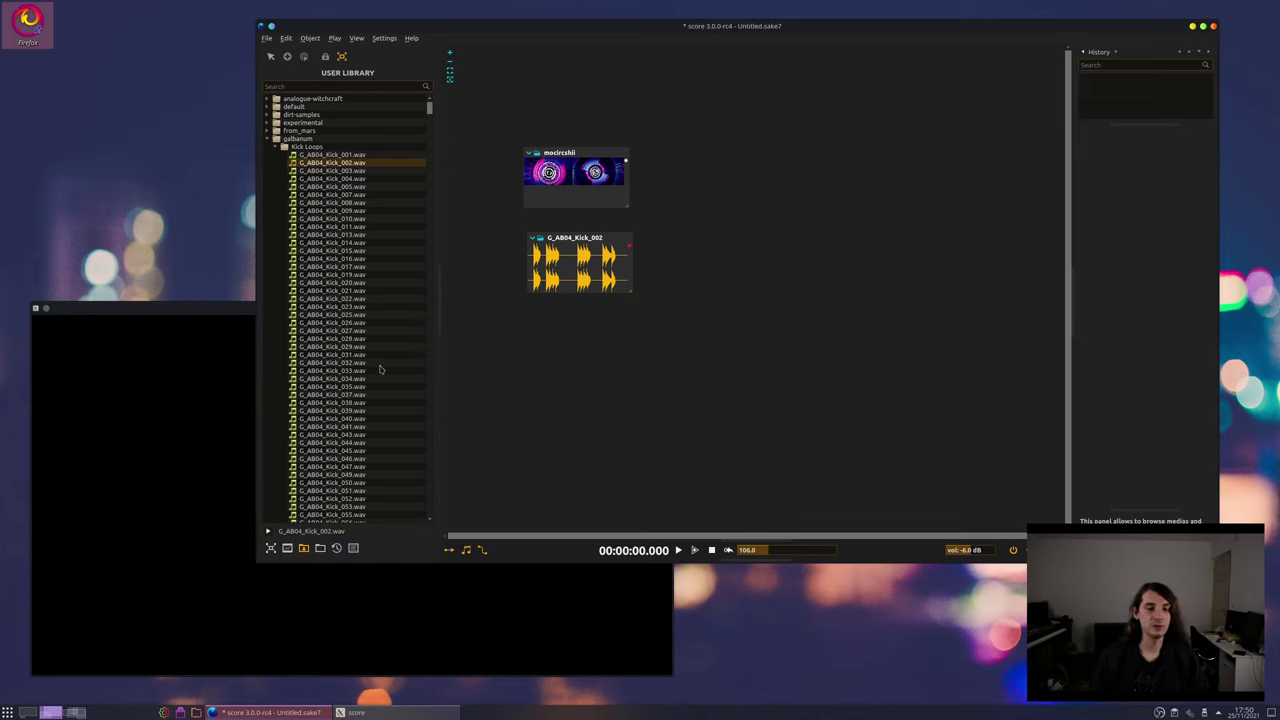
Browse the process library down to the filter category of the GFX shader filters
{"action": "left_click", "coordinate": [283, 550]}
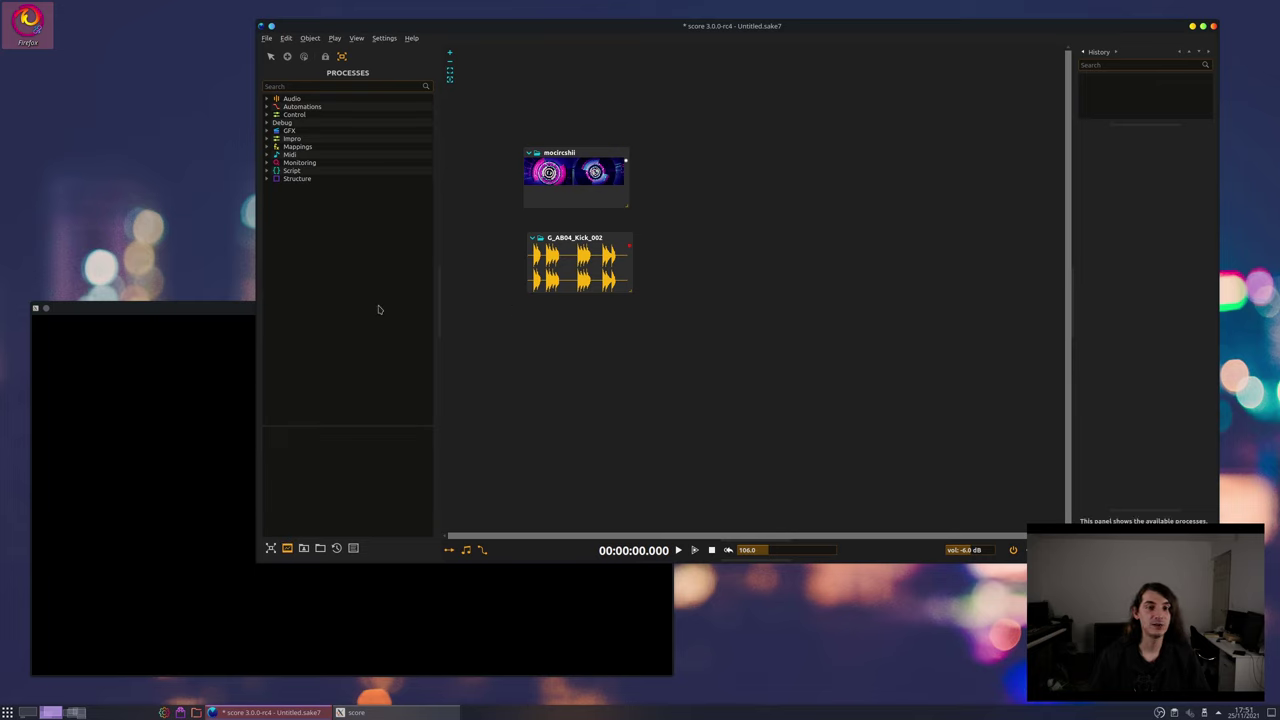
{"action": "left_click", "coordinate": [267, 131]}
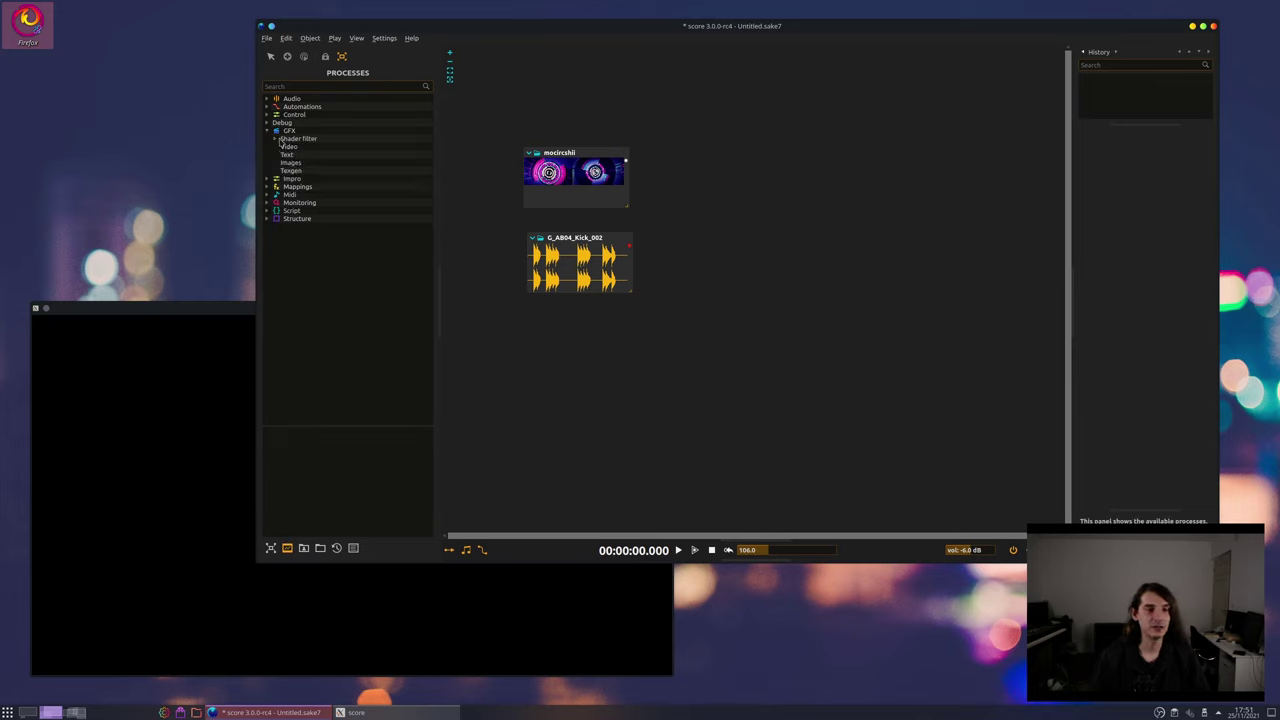
{"action": "left_click", "coordinate": [276, 139]}
{"action": "left_click", "coordinate": [283, 155]}
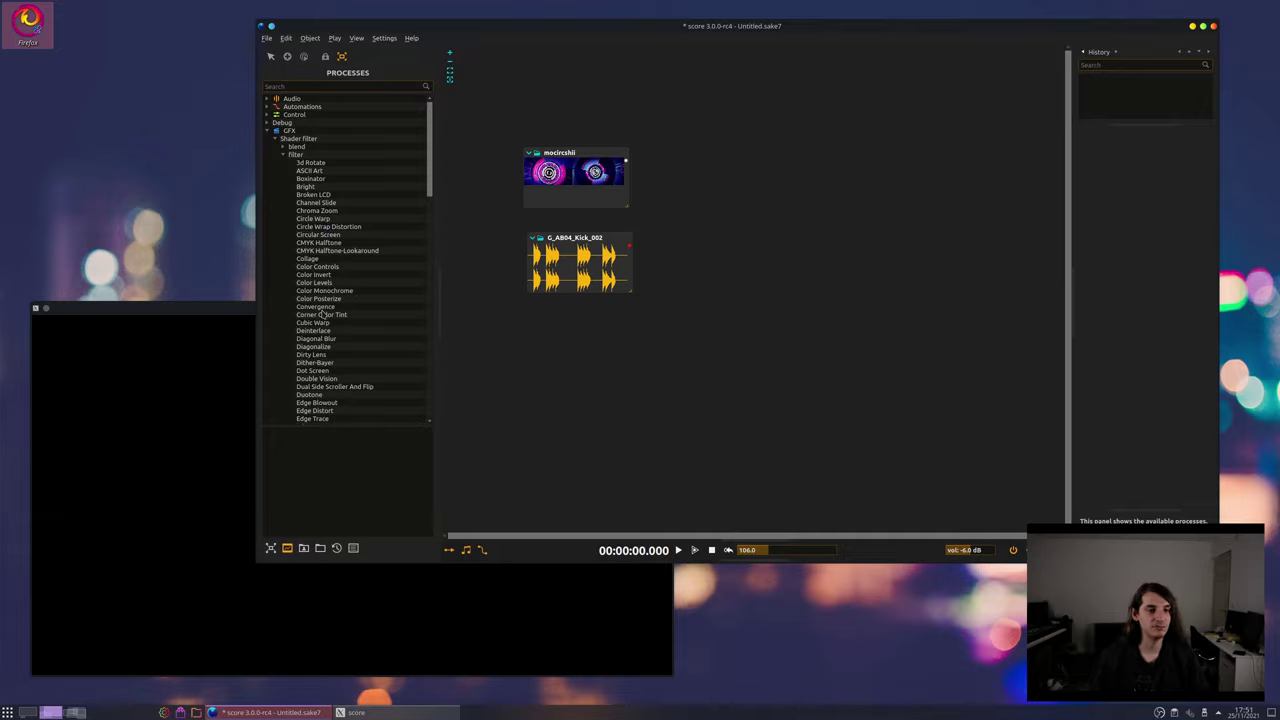
Play the score, preview several colour filters, and add the Circular Screen shader filter beside the mocircshii video
{"action": "left_click", "coordinate": [695, 550]}
{"action": "left_click", "coordinate": [318, 299]}
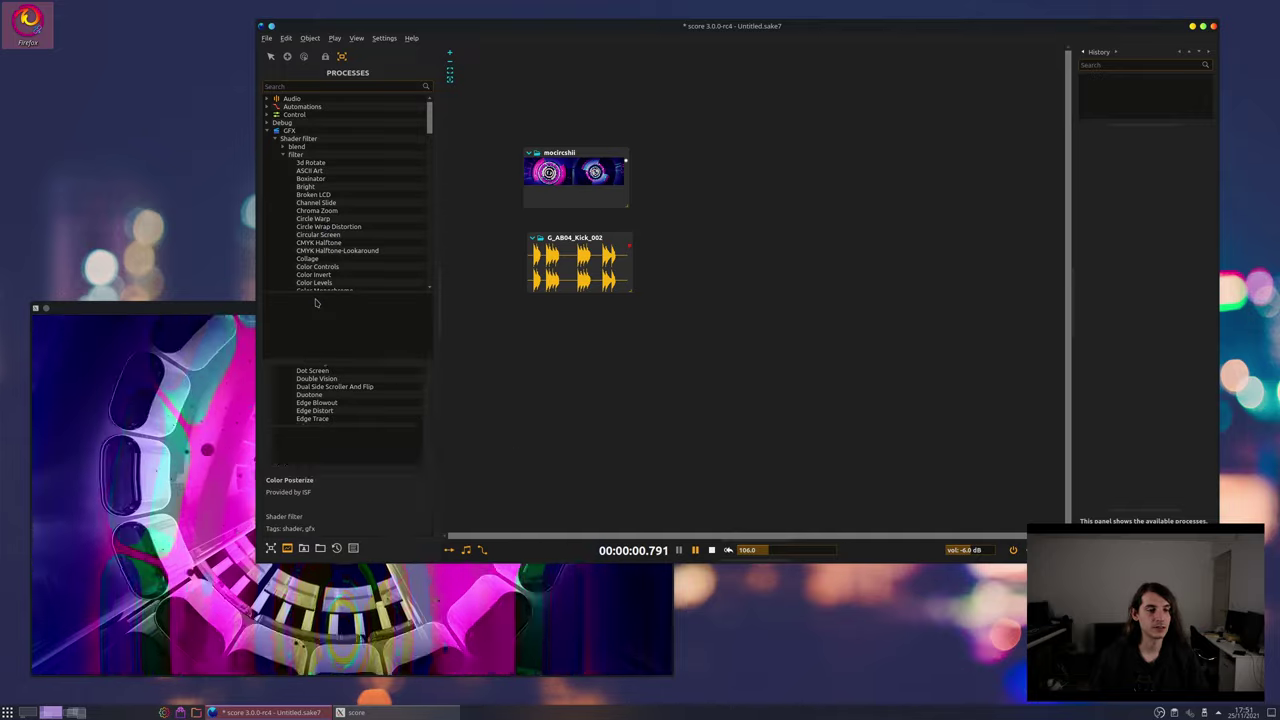
{"action": "scroll", "coordinate": [316, 283], "scroll_direction": "down", "scroll_amount": 1}
{"action": "left_click", "coordinate": [316, 257]}
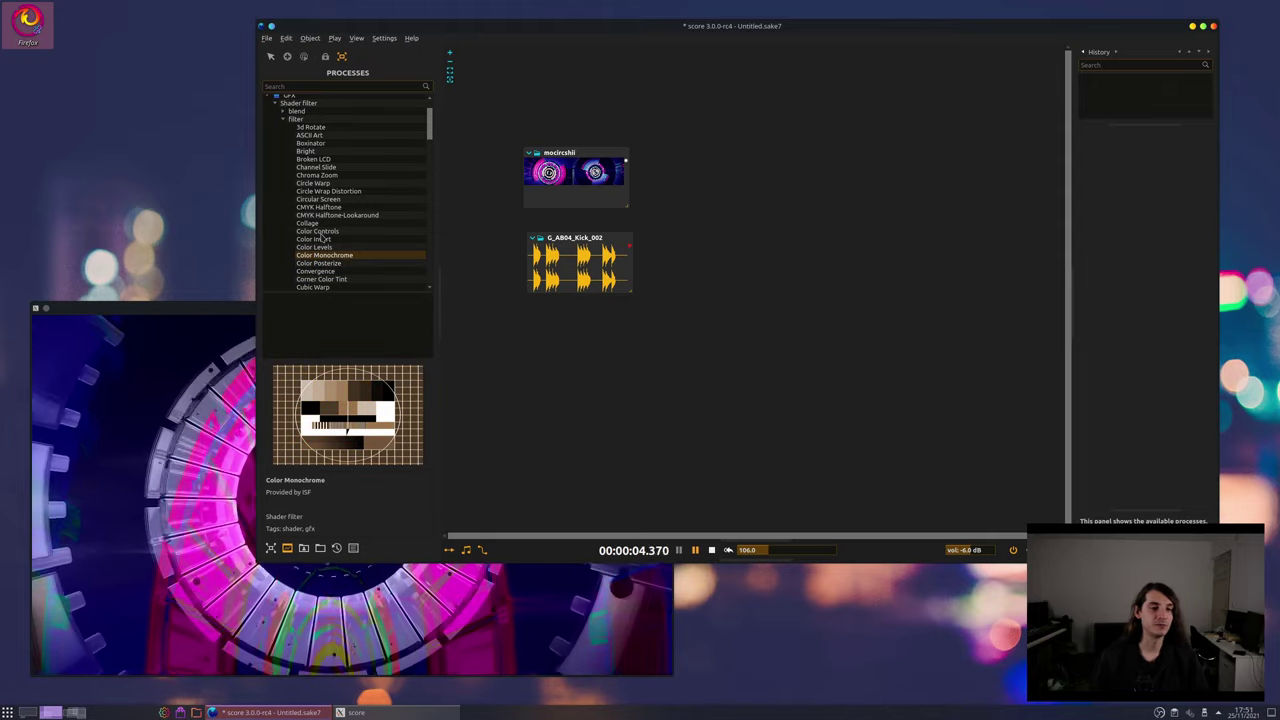
{"action": "left_click", "coordinate": [321, 233]}
{"action": "left_click", "coordinate": [332, 200]}
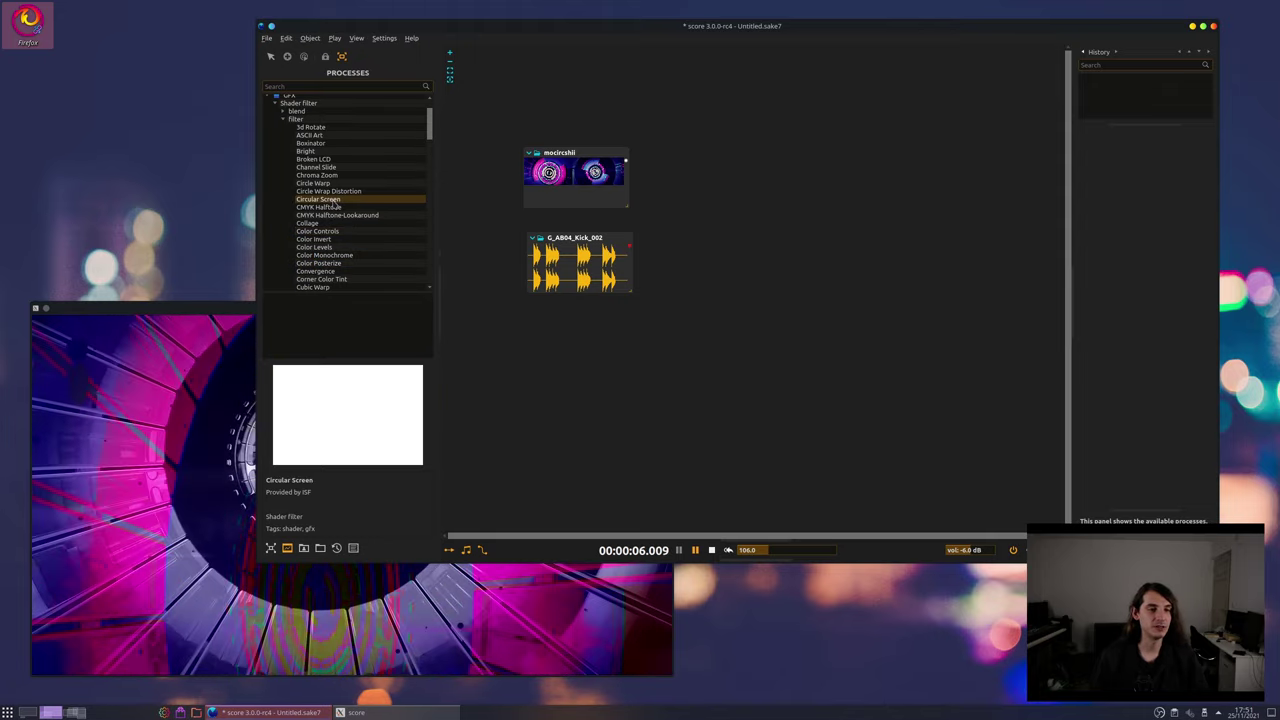
{"action": "left_click_drag", "start_coordinate": [335, 205], "coordinate": [679, 154]}
Connect the mocircshii video to the Circular Screen filter and route the filter's output to window
{"action": "left_click", "coordinate": [586, 156]}
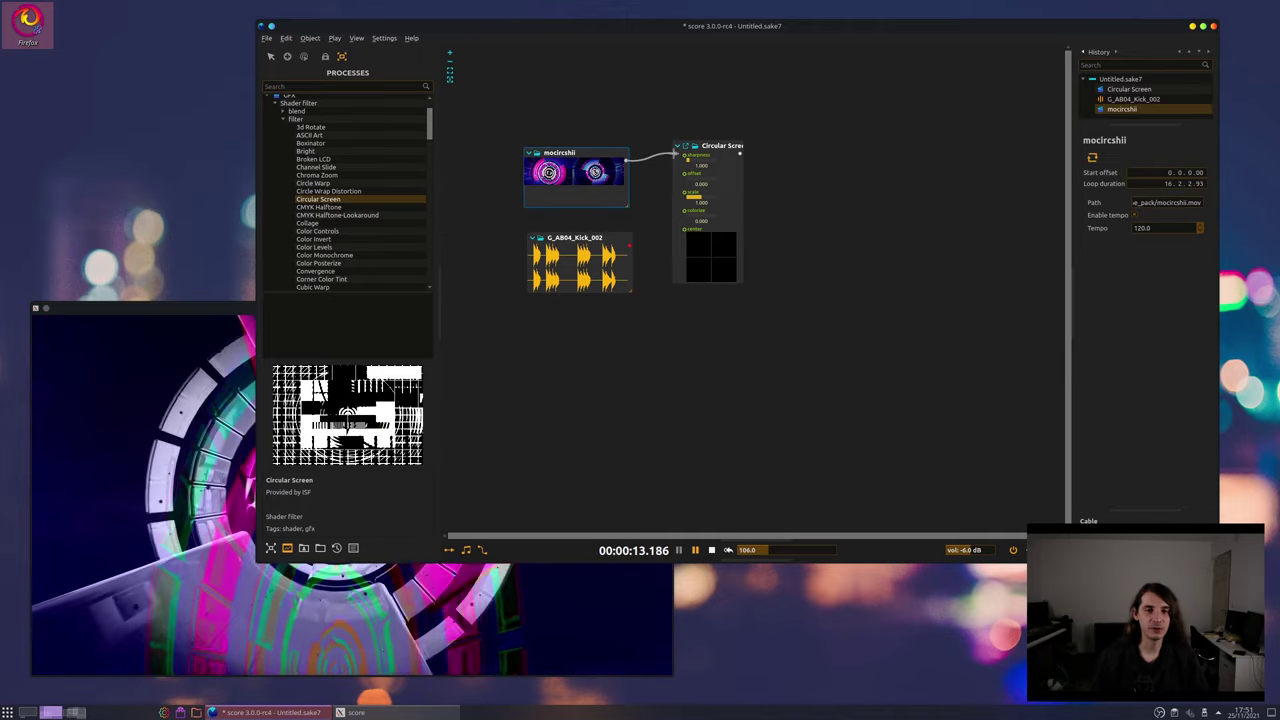
{"action": "left_click", "coordinate": [731, 153]}
{"action": "left_click", "coordinate": [1121, 149]}
Rearrange the score and output windows, set the Circular Screen's sharpness to 0, and try different scale values
{"action": "left_click_drag", "start_coordinate": [516, 28], "coordinate": [644, 18]}
{"action": "left_click_drag", "start_coordinate": [278, 314], "coordinate": [228, 310]}
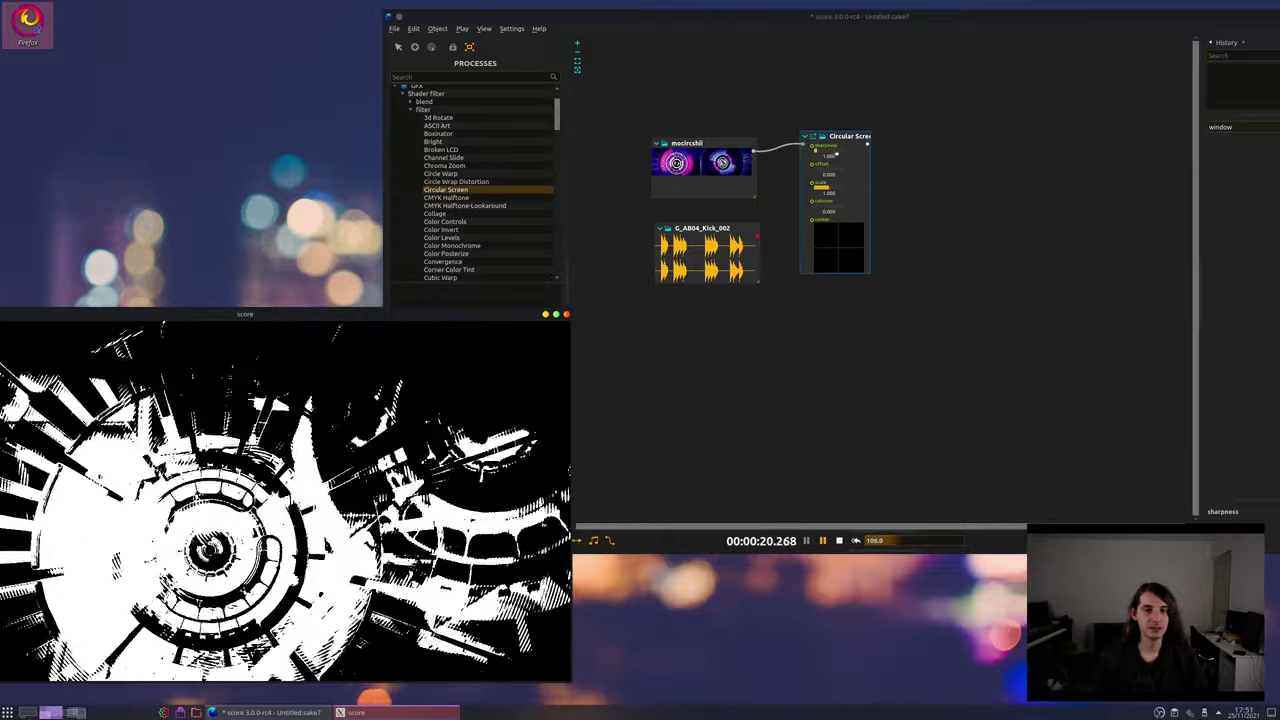
{"action": "left_click_drag", "start_coordinate": [820, 150], "coordinate": [775, 158]}
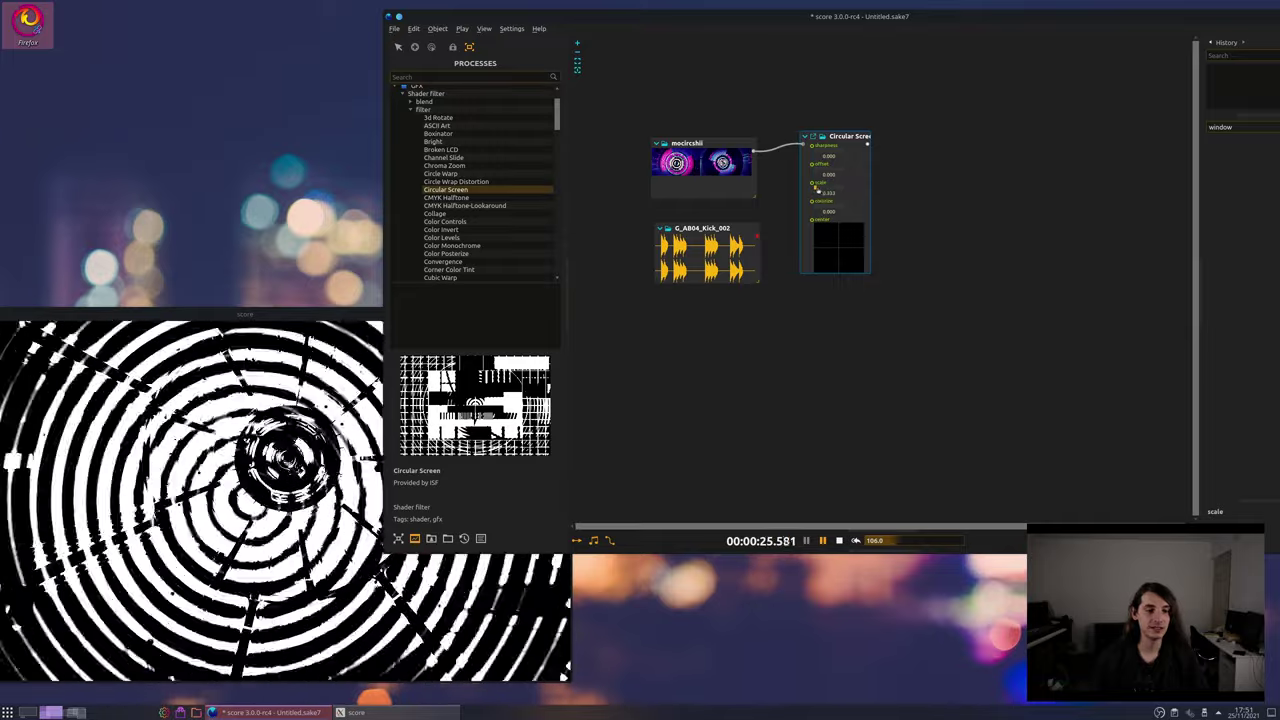
{"action": "left_click_drag", "start_coordinate": [815, 191], "coordinate": [814, 192]}
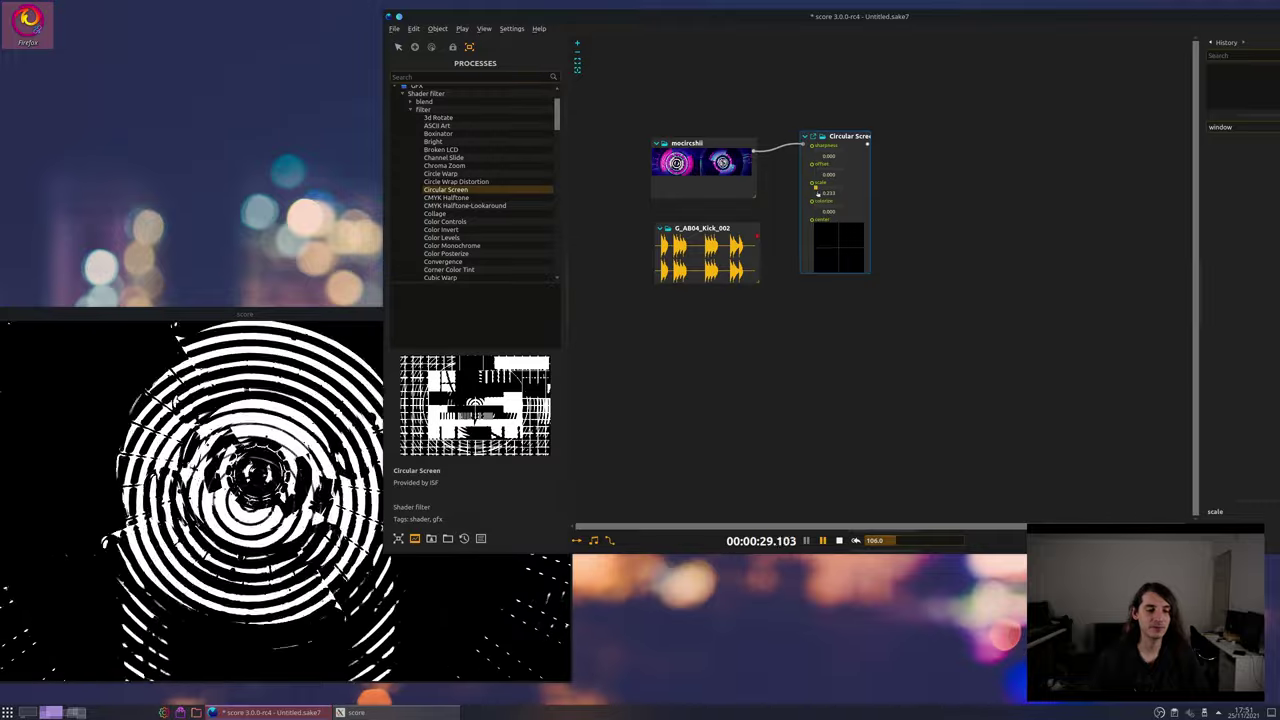
{"action": "left_click_drag", "start_coordinate": [815, 194], "coordinate": [838, 190]}
Add an Envelope audio process below the kick loop and connect the G_AB04_Kick_002 audio output to it
{"action": "left_click", "coordinate": [695, 238]}
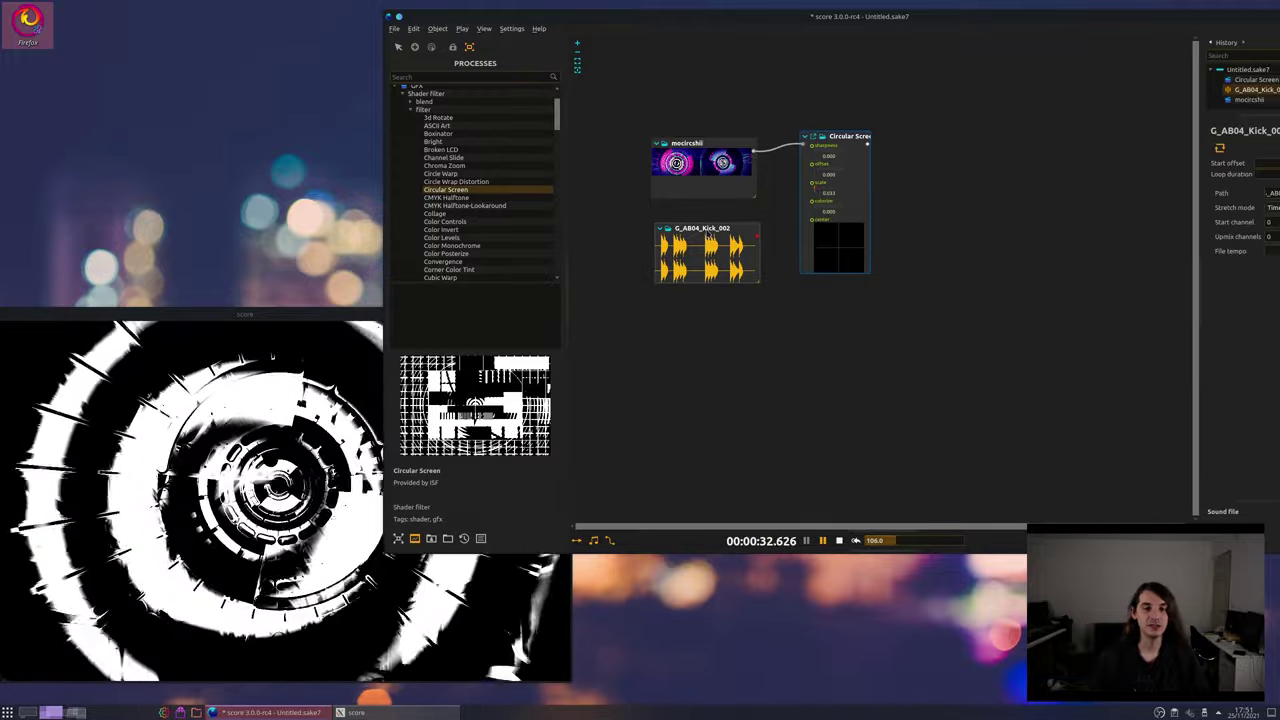
{"action": "left_click_drag", "start_coordinate": [688, 232], "coordinate": [660, 236]}
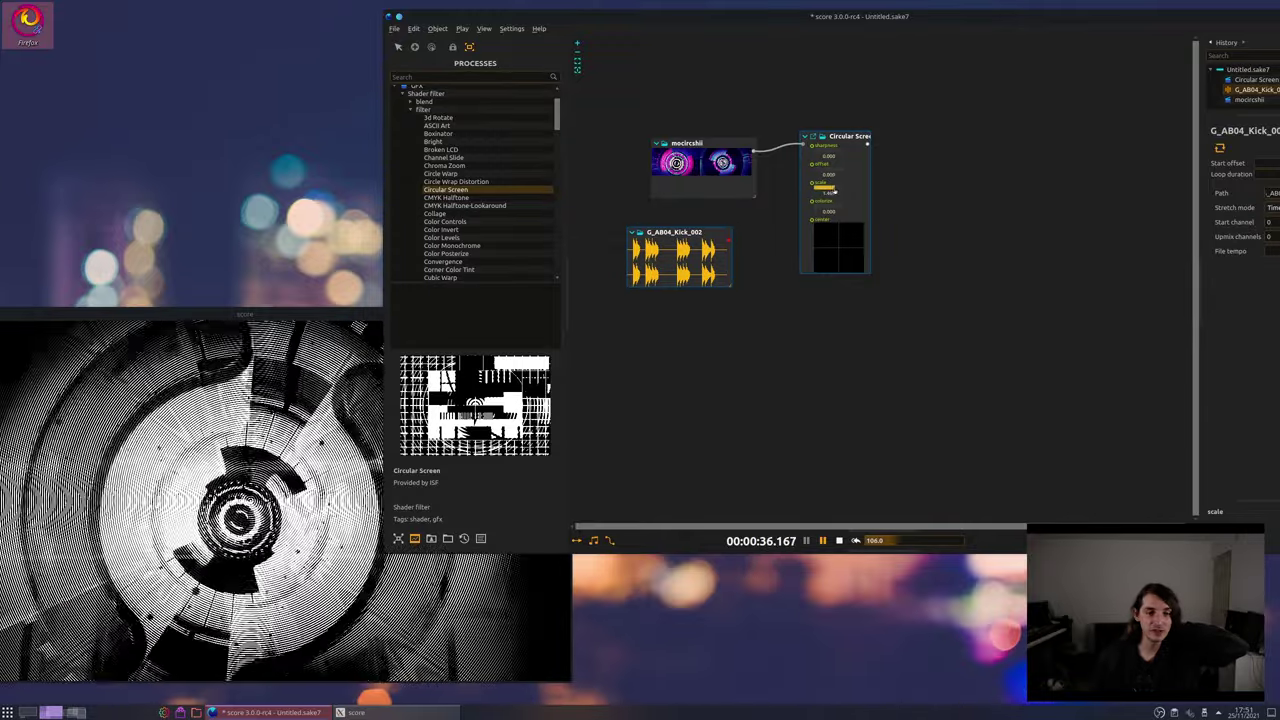
{"action": "scroll", "coordinate": [453, 190], "scroll_direction": "up", "scroll_amount": 2}
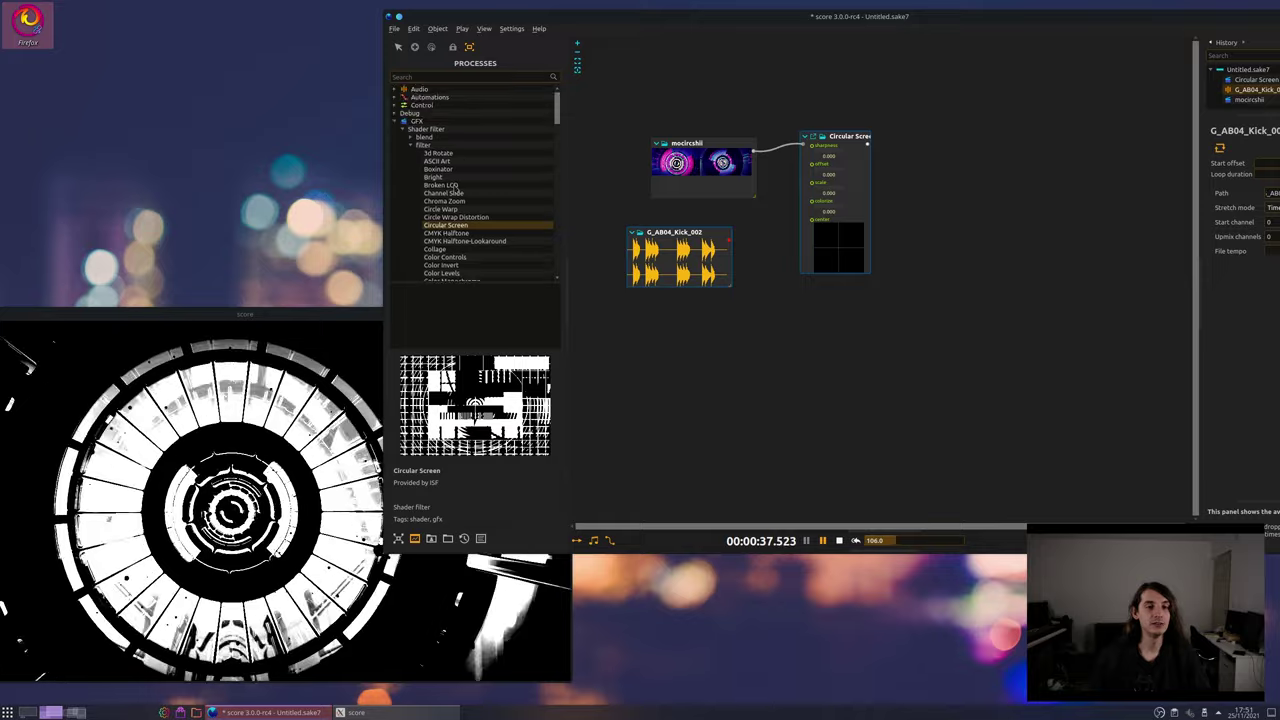
{"action": "left_click", "coordinate": [397, 121]}
{"action": "left_click", "coordinate": [397, 90]}
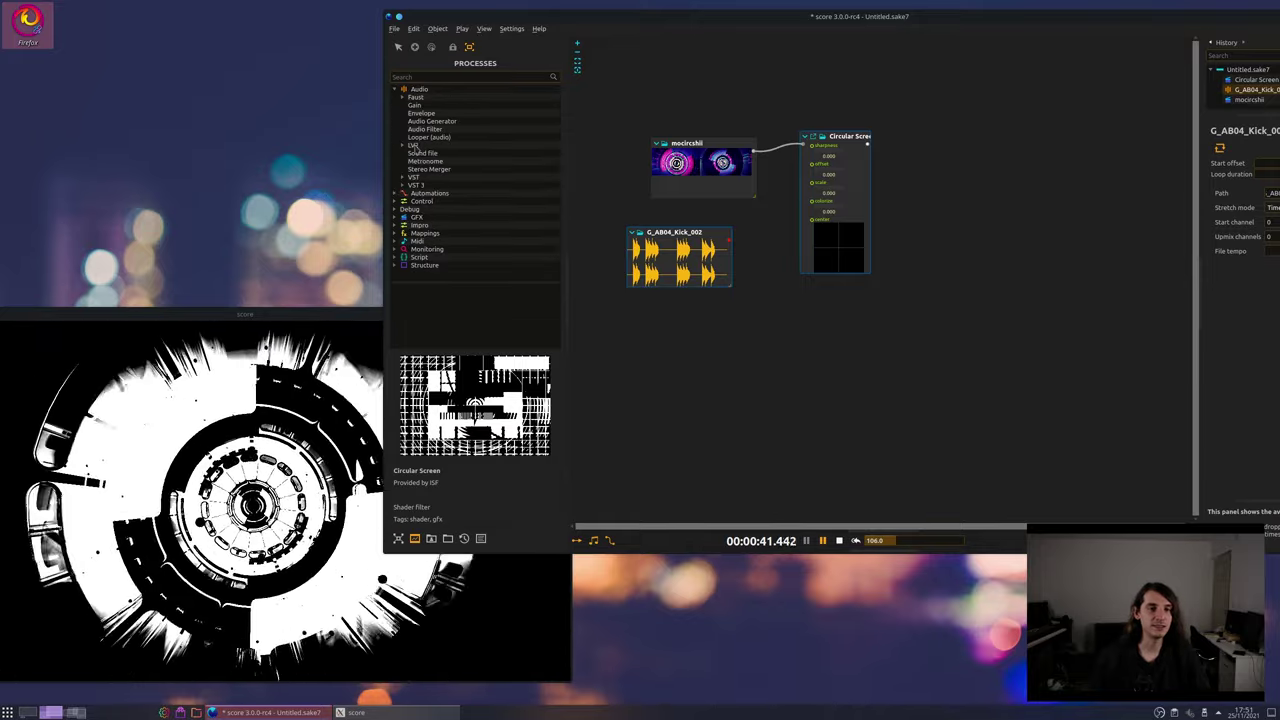
{"action": "left_click_drag", "start_coordinate": [421, 113], "coordinate": [765, 318]}
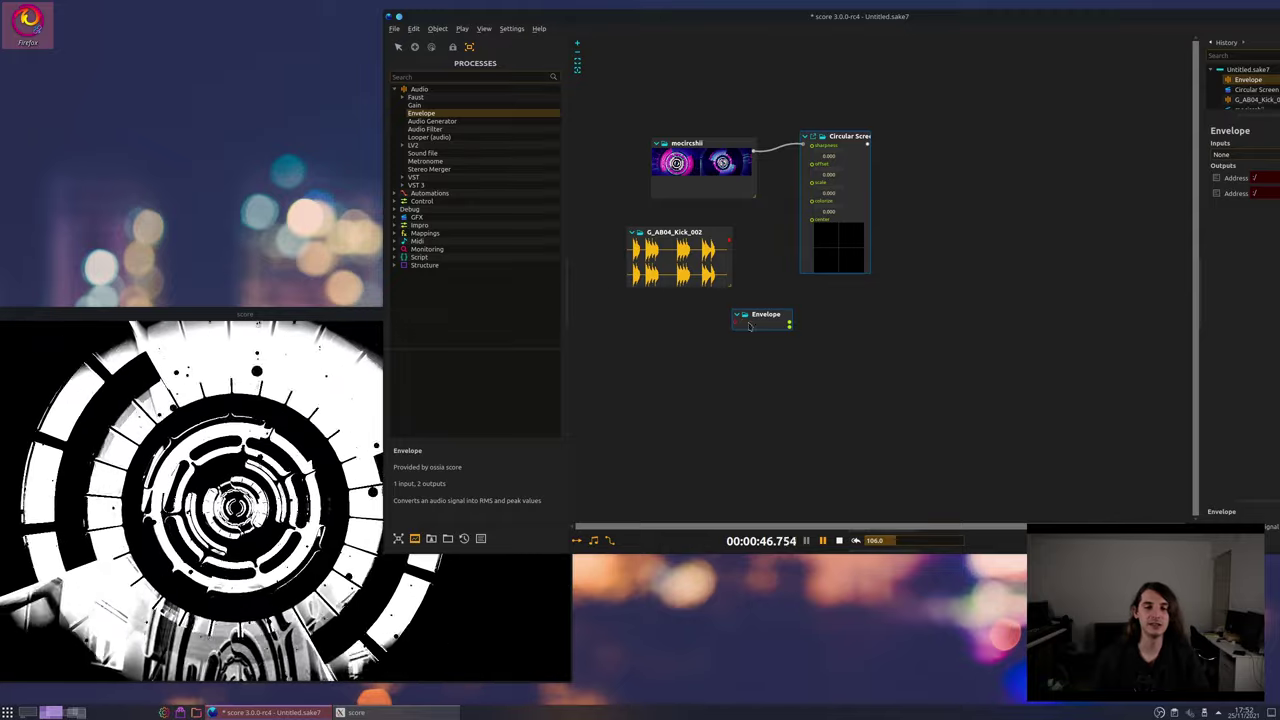
{"action": "left_click_drag", "start_coordinate": [700, 262], "coordinate": [671, 262]}
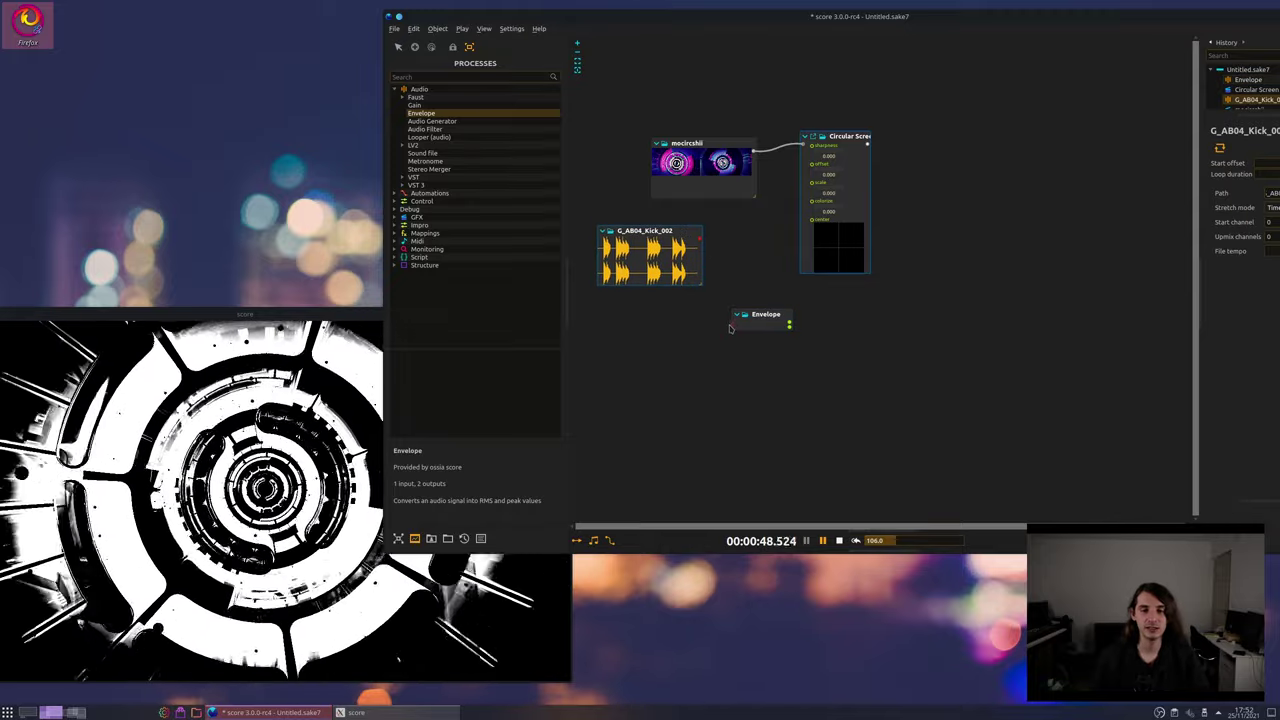
{"action": "left_click_drag", "start_coordinate": [736, 324], "coordinate": [699, 237]}
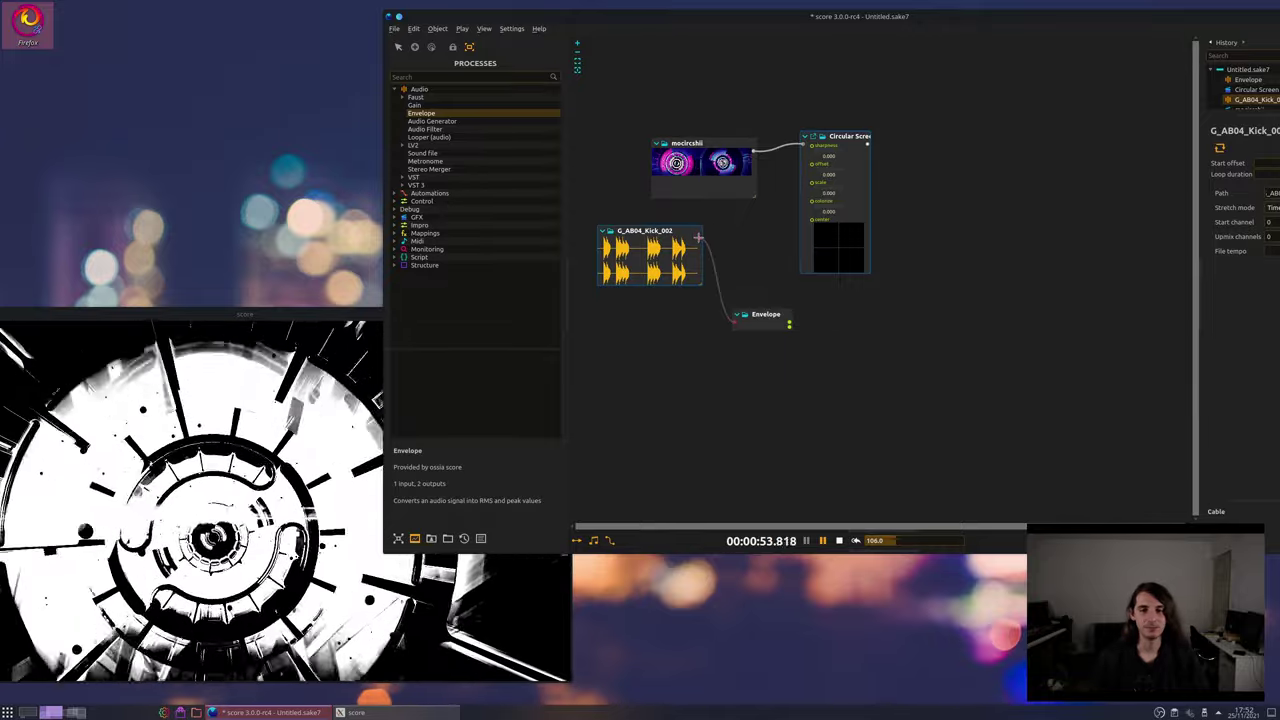
{"action": "left_click", "coordinate": [698, 237]}
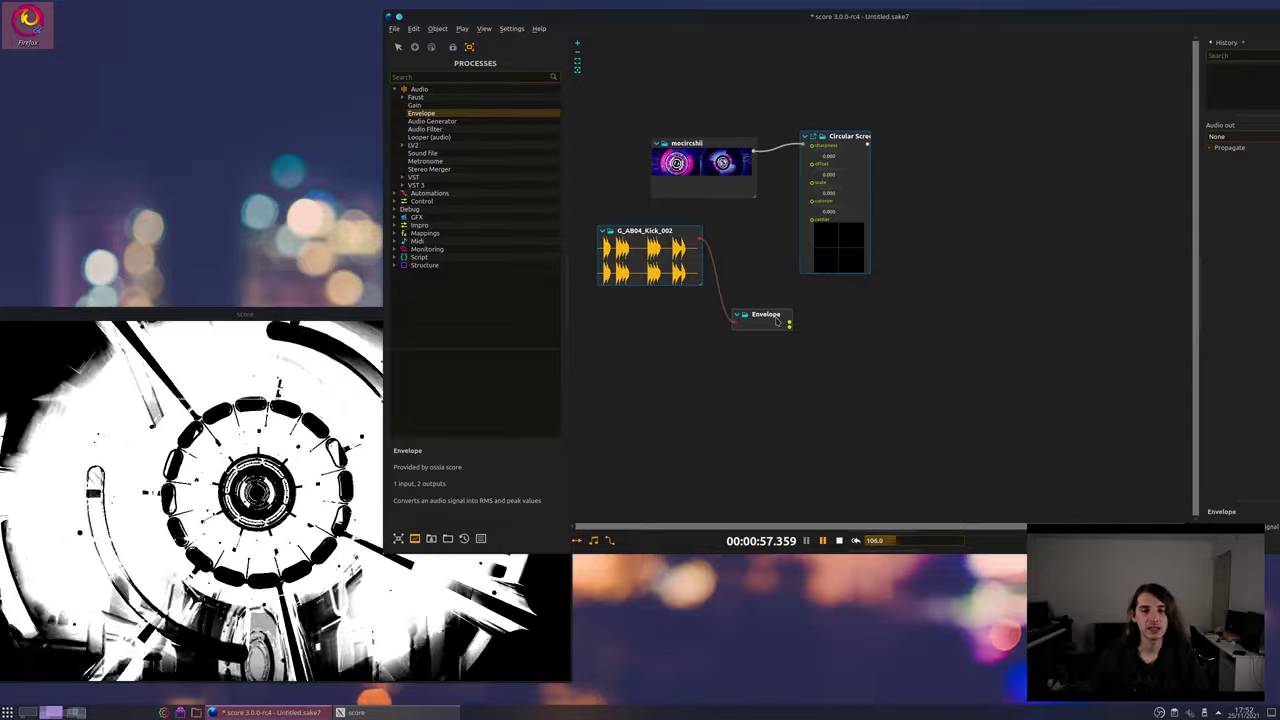
Place the Envelope between the kick and the Circular Screen, connect its rms output to scale, and check the output window
{"action": "left_click_drag", "start_coordinate": [775, 314], "coordinate": [758, 229]}
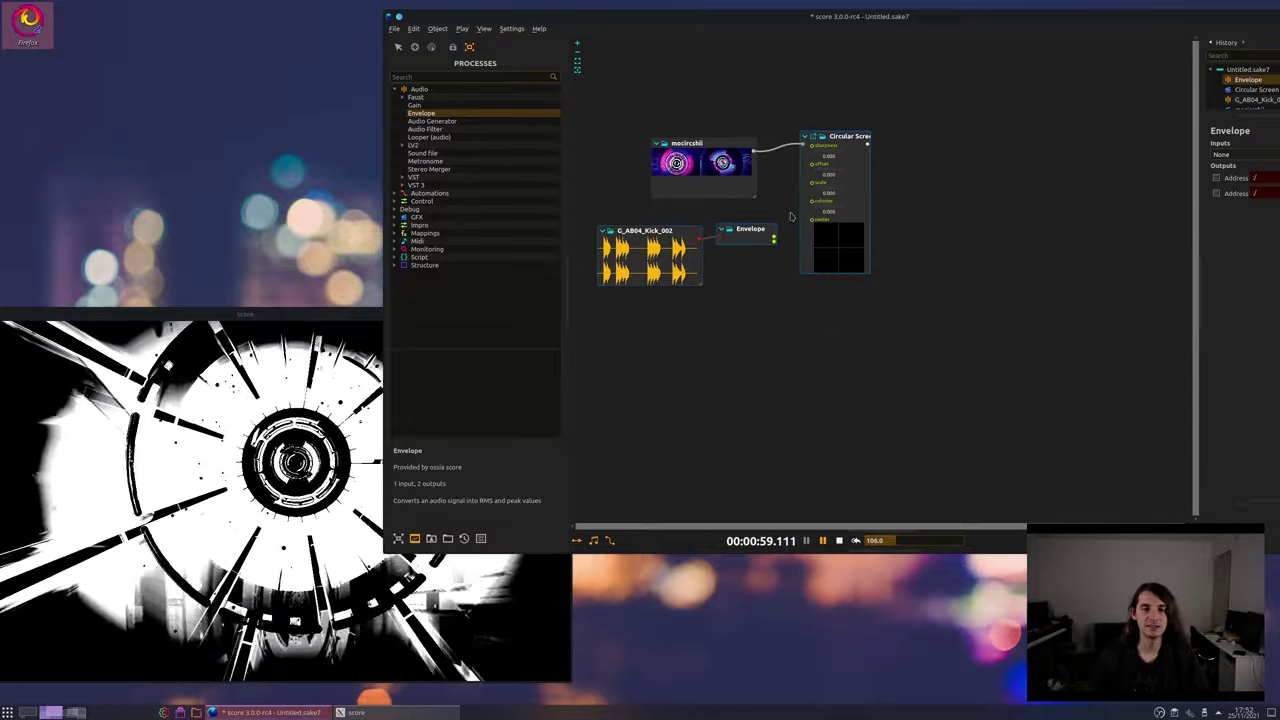
{"action": "left_click_drag", "start_coordinate": [832, 143], "coordinate": [860, 143]}
{"action": "left_click_drag", "start_coordinate": [793, 226], "coordinate": [838, 182]}
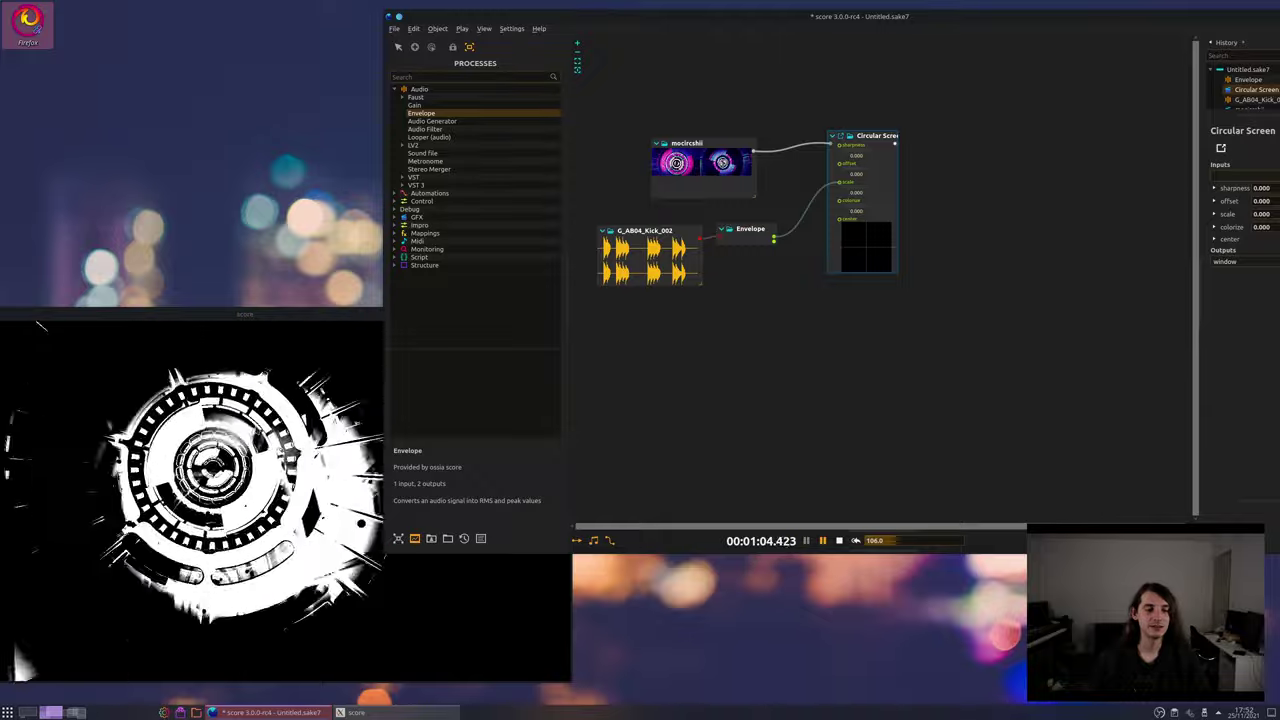
{"action": "left_click", "coordinate": [252, 314]}
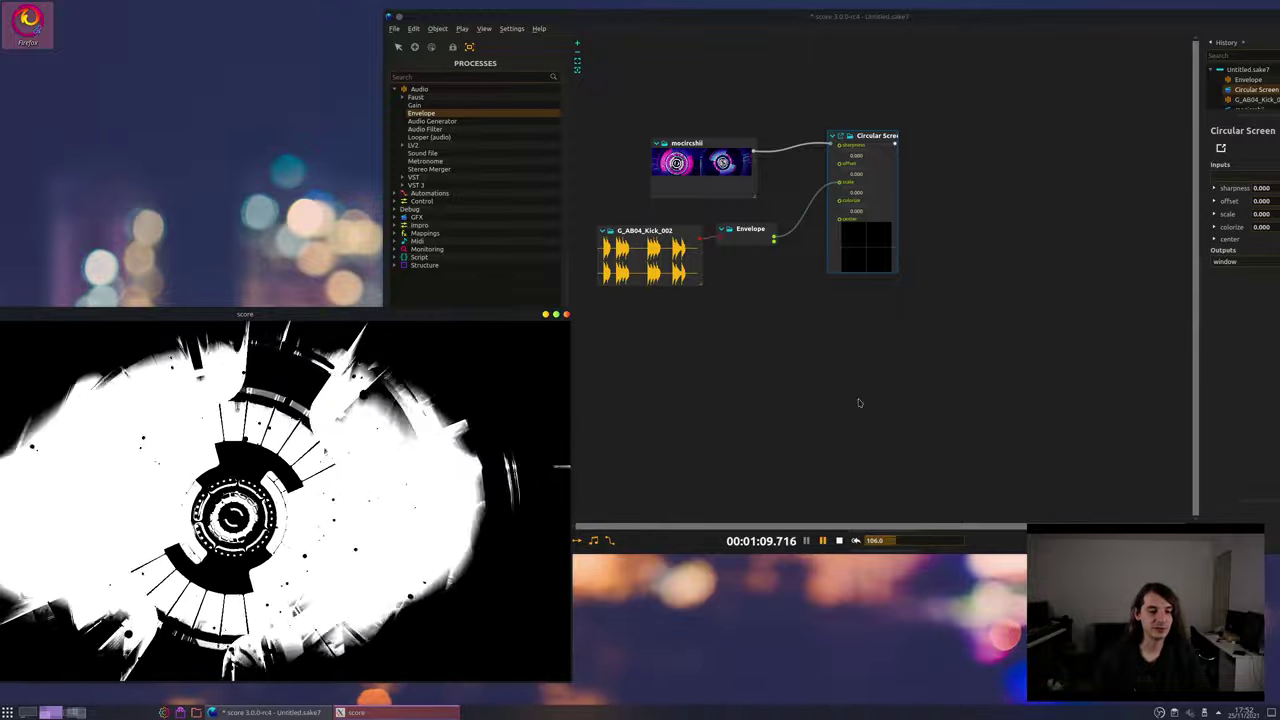
{"action": "left_click", "coordinate": [839, 343]}
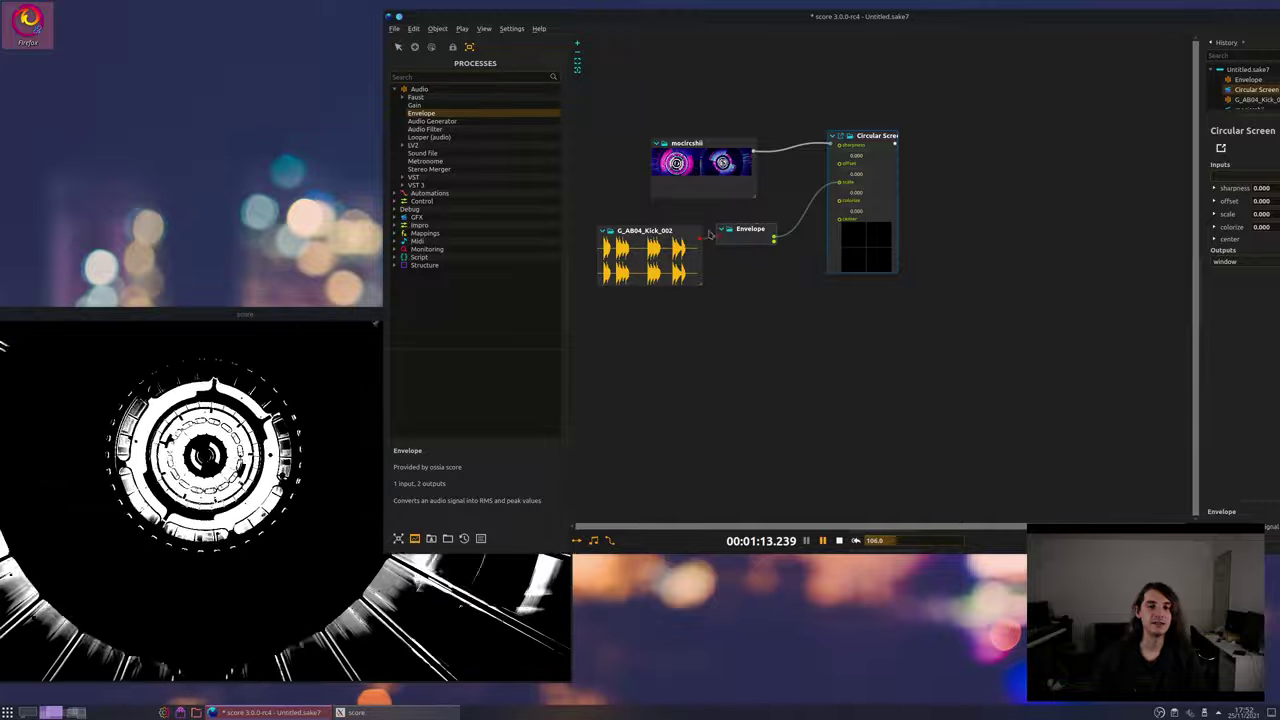
Add a Value display monitoring process connected to the Envelope's rms output
{"action": "left_click", "coordinate": [760, 236]}
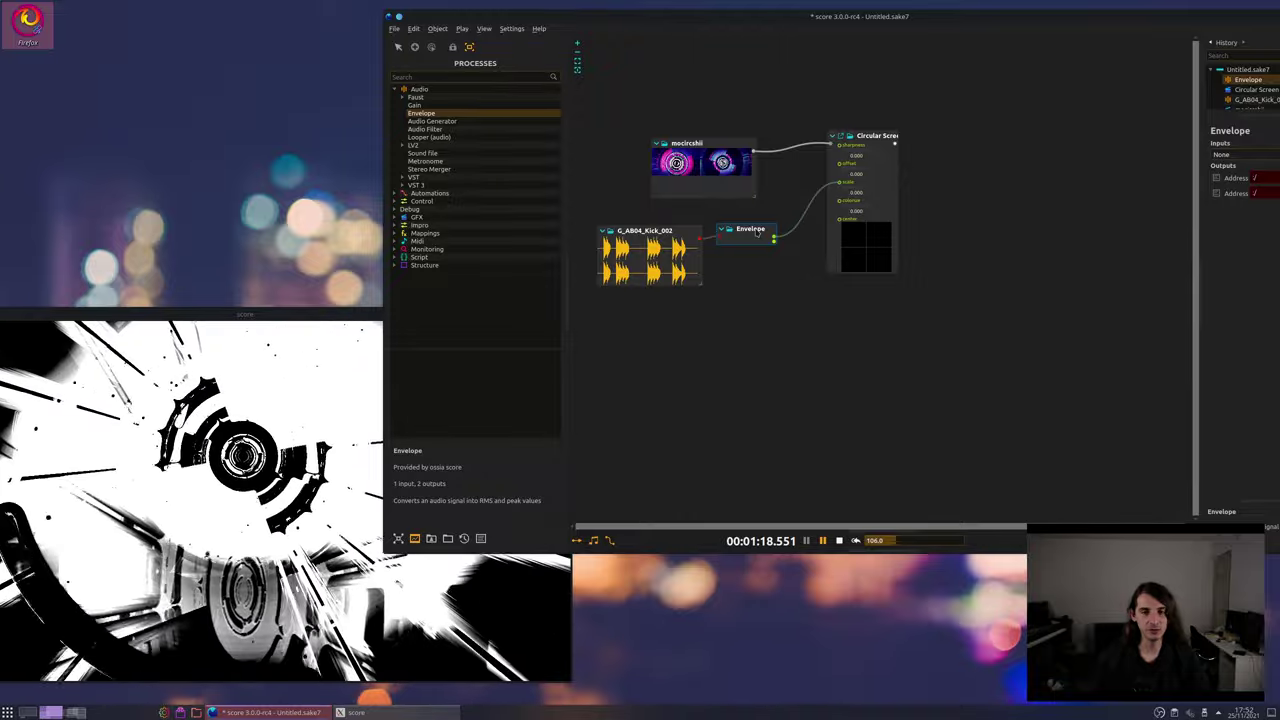
{"action": "left_click", "coordinate": [395, 249]}
{"action": "left_click_drag", "start_coordinate": [420, 265], "coordinate": [773, 238]}
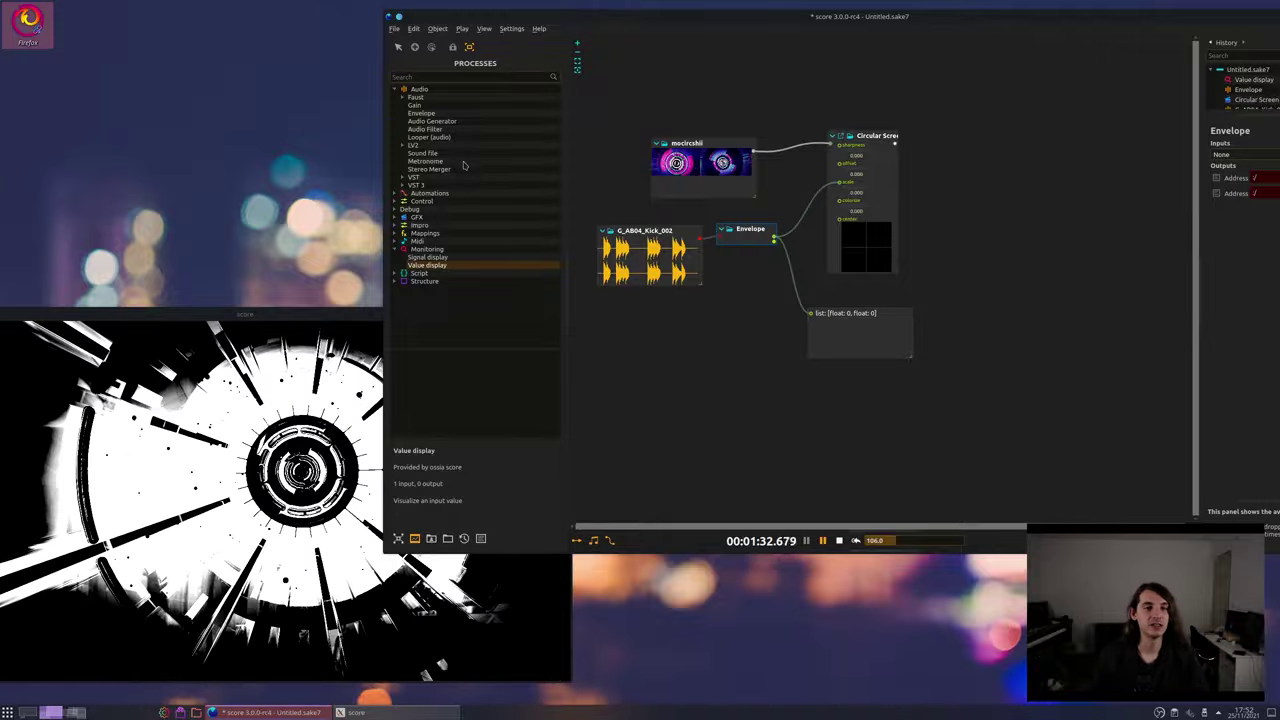
Find the Micromap process, add it beside the value display, and set its expression to x * 50
{"action": "left_click", "coordinate": [420, 77]}
{"action": "type", "text": "microma"}
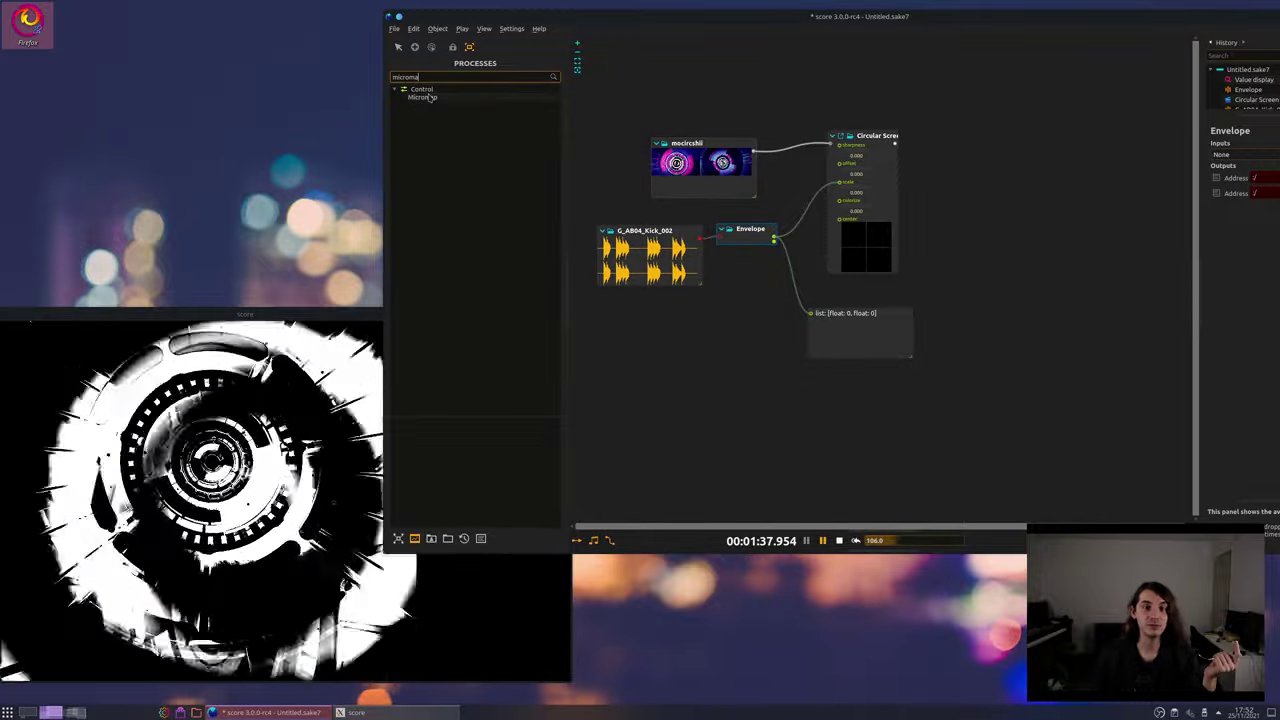
{"action": "left_click_drag", "start_coordinate": [428, 97], "coordinate": [786, 234]}
{"action": "left_click_drag", "start_coordinate": [763, 322], "coordinate": [763, 324]}
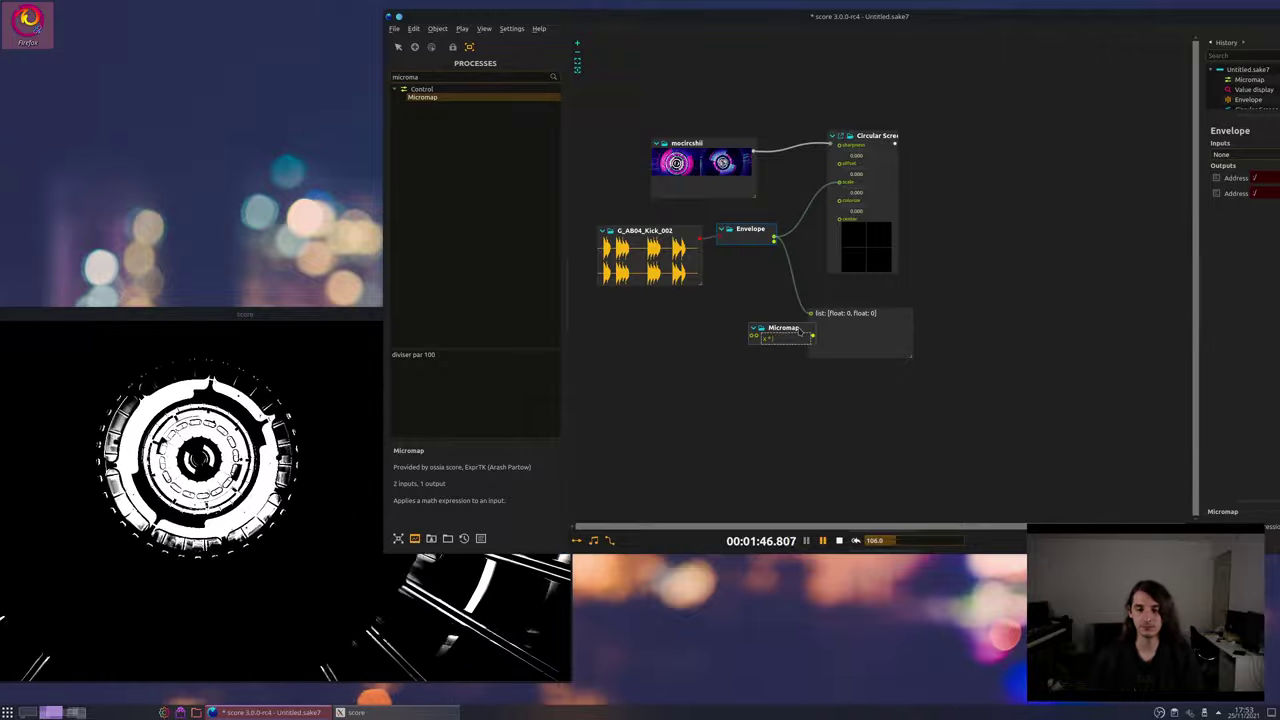
Replace the direct Envelope-to-display cable with a connection through the Micromap, and space out the Micromap and value display
{"action": "left_click", "coordinate": [790, 265]}
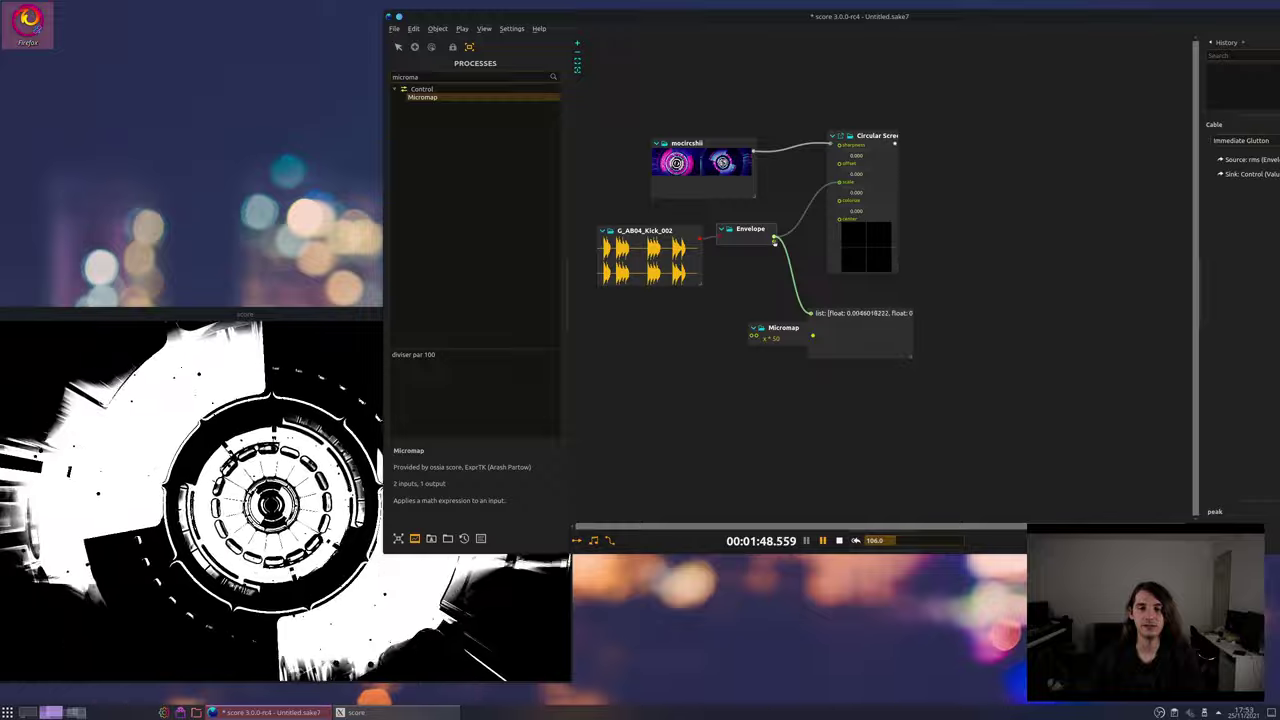
{"action": "key", "text": "Delete"}
{"action": "left_click_drag", "start_coordinate": [753, 334], "coordinate": [773, 240]}
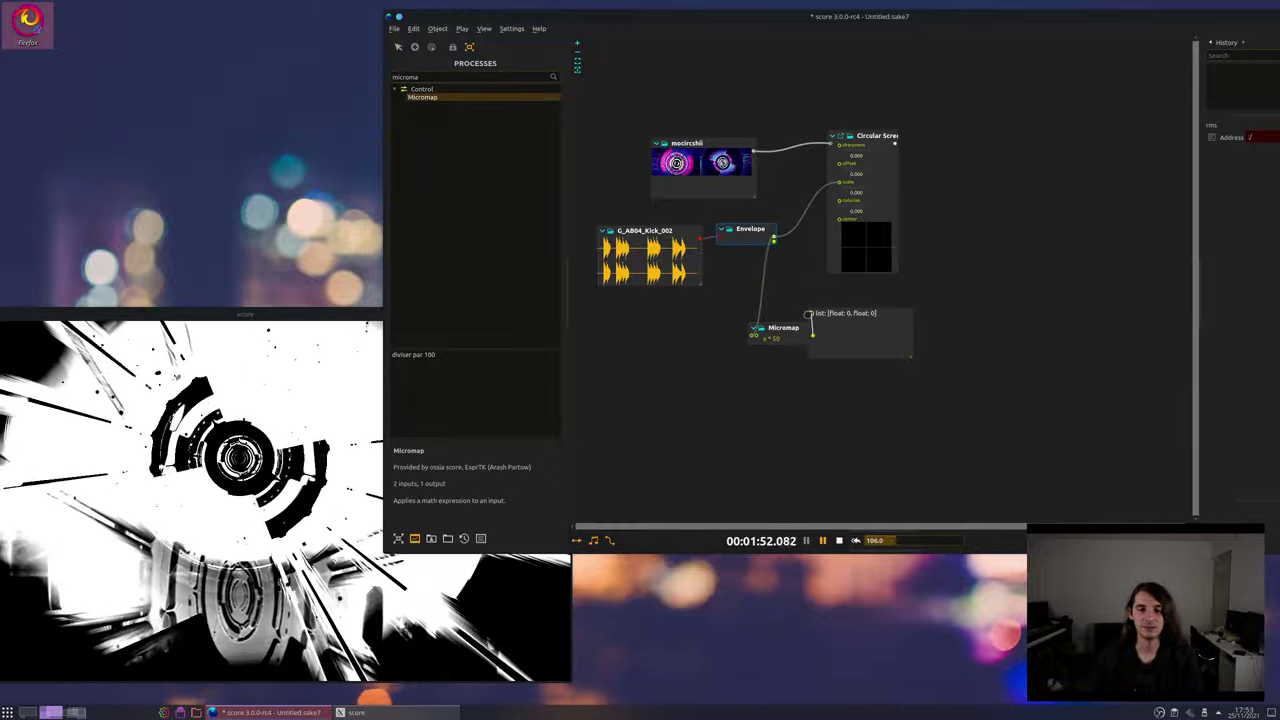
{"action": "left_click_drag", "start_coordinate": [840, 314], "coordinate": [945, 318]}
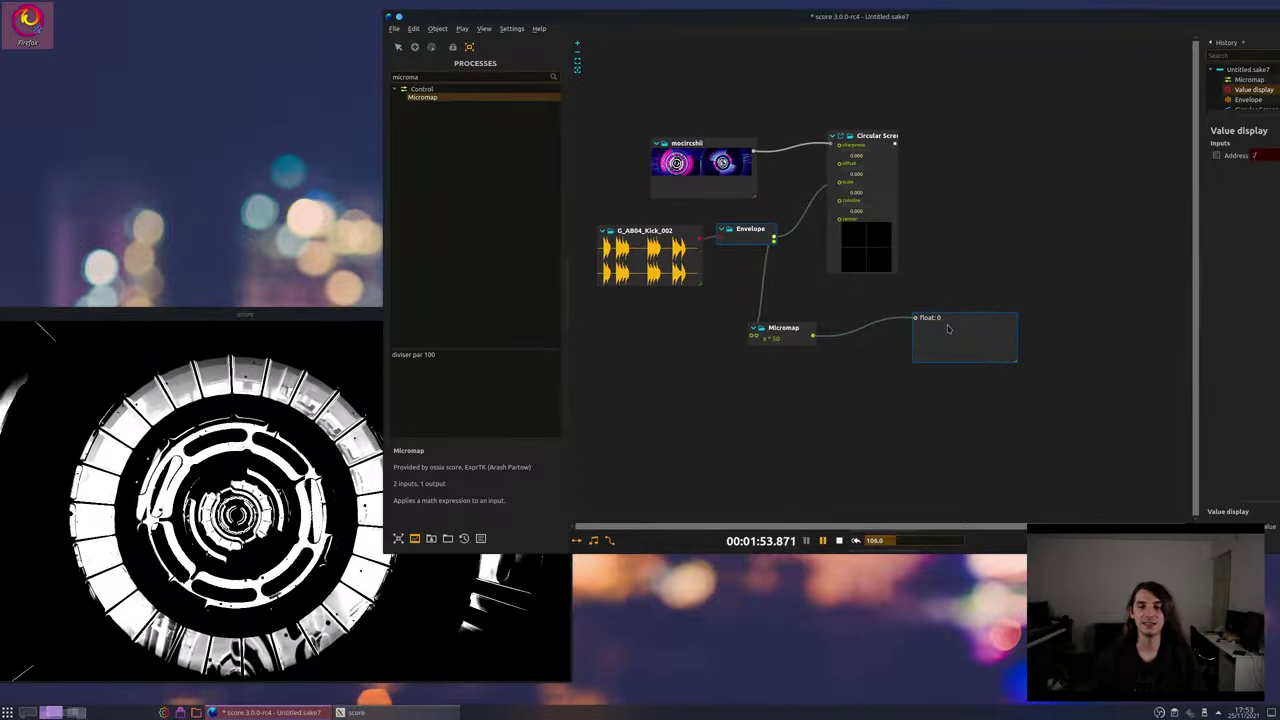
{"action": "left_click_drag", "start_coordinate": [785, 334], "coordinate": [820, 310]}
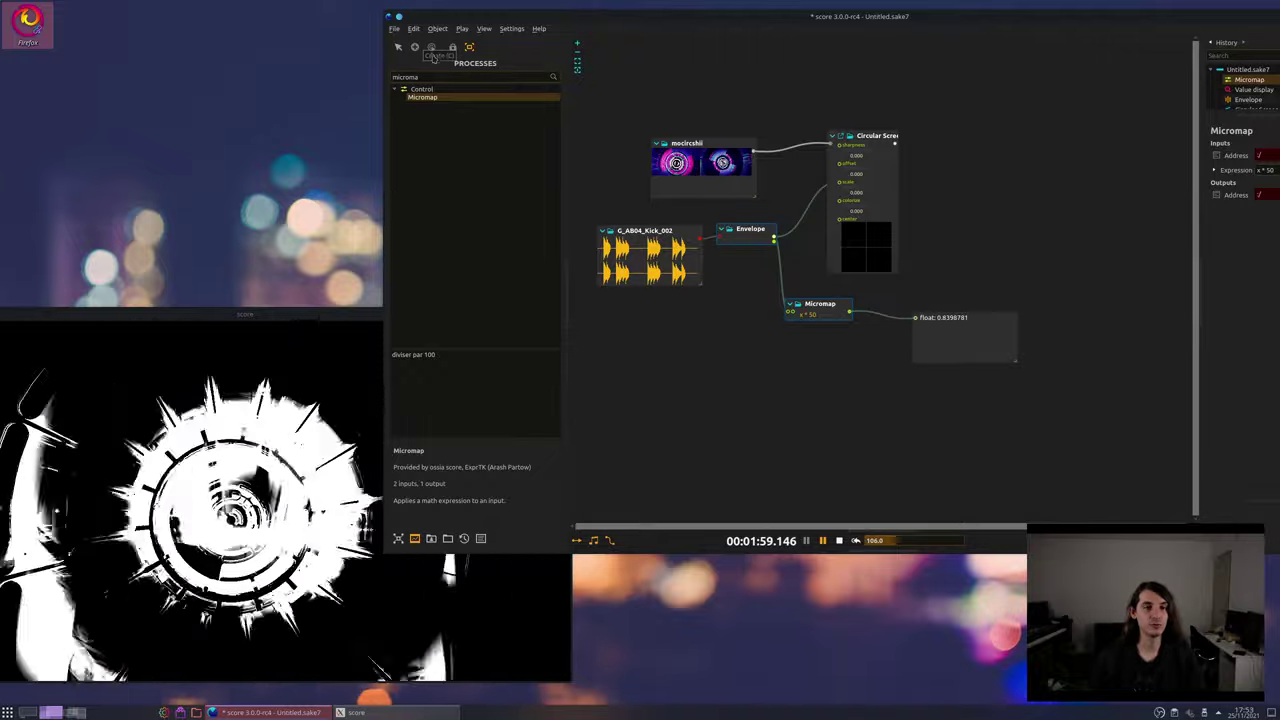
Clear the process search and expand the GFX shader filters down to the filter category
{"action": "left_click_drag", "start_coordinate": [434, 76], "coordinate": [348, 73]}
{"action": "key", "text": "BackSpace"}
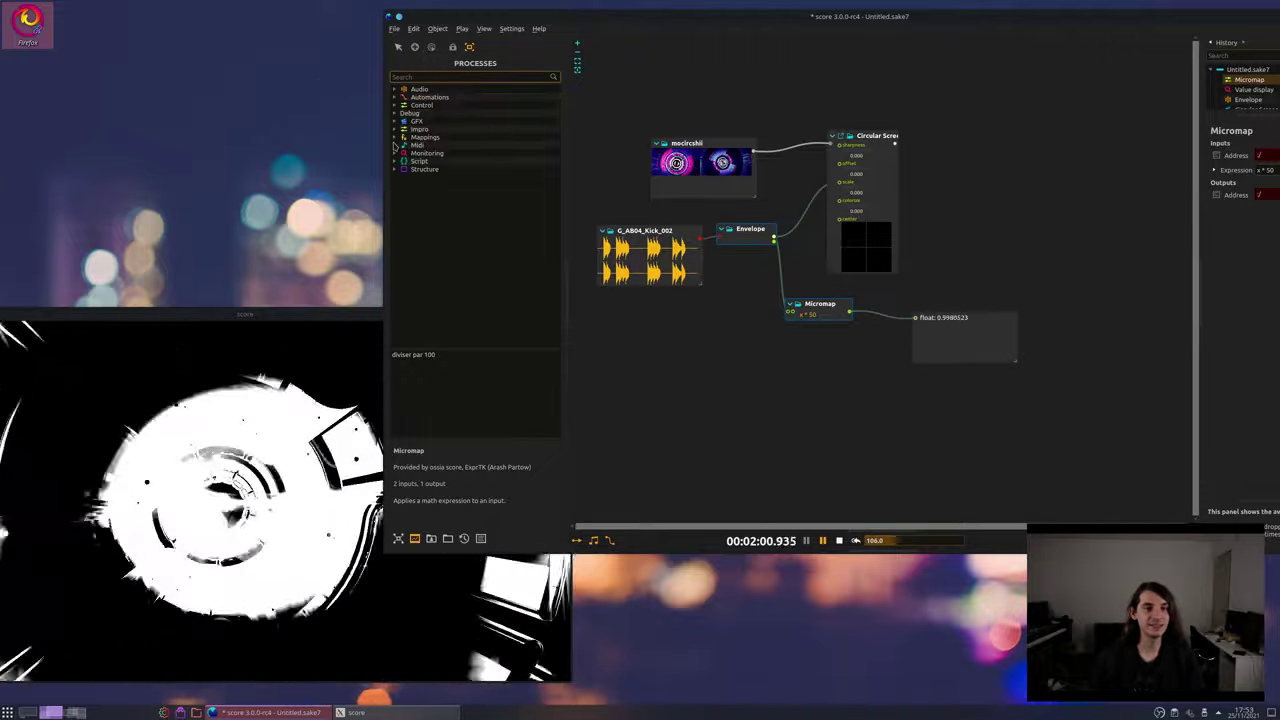
{"action": "left_click", "coordinate": [396, 145]}
{"action": "left_click", "coordinate": [396, 145]}
{"action": "left_click", "coordinate": [394, 121]}
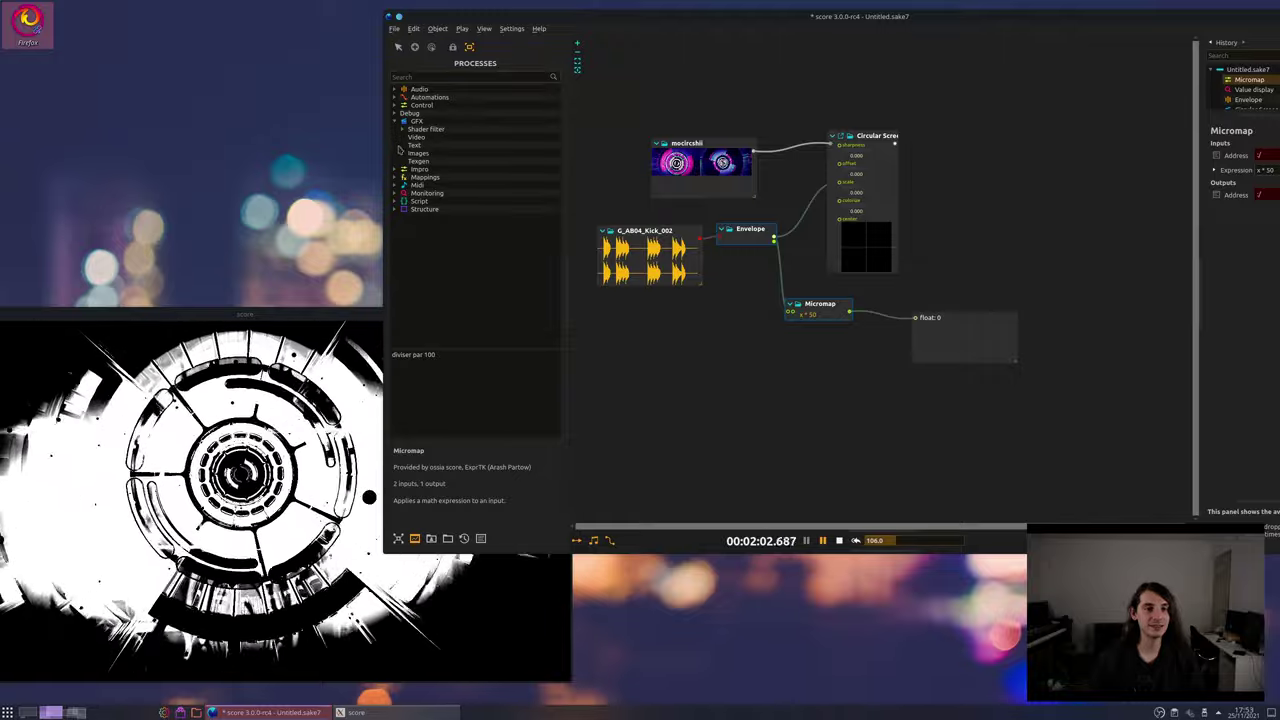
{"action": "left_click", "coordinate": [402, 129]}
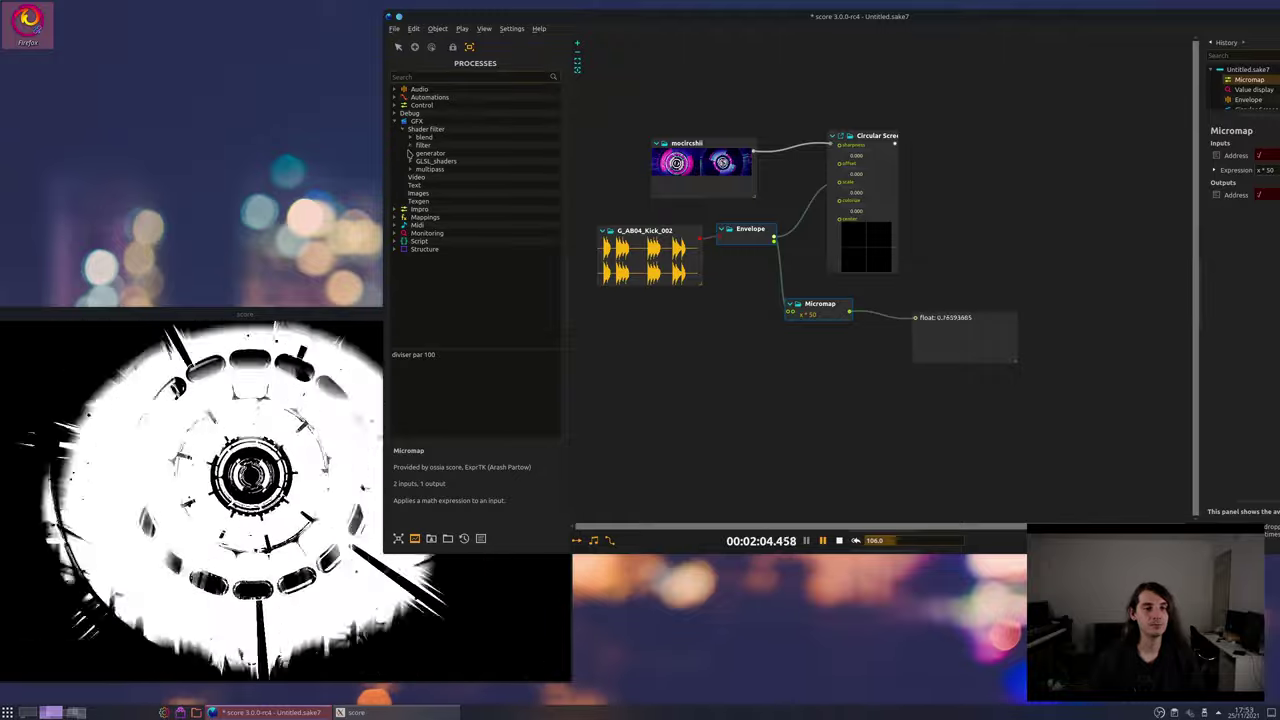
{"action": "left_click", "coordinate": [410, 145]}
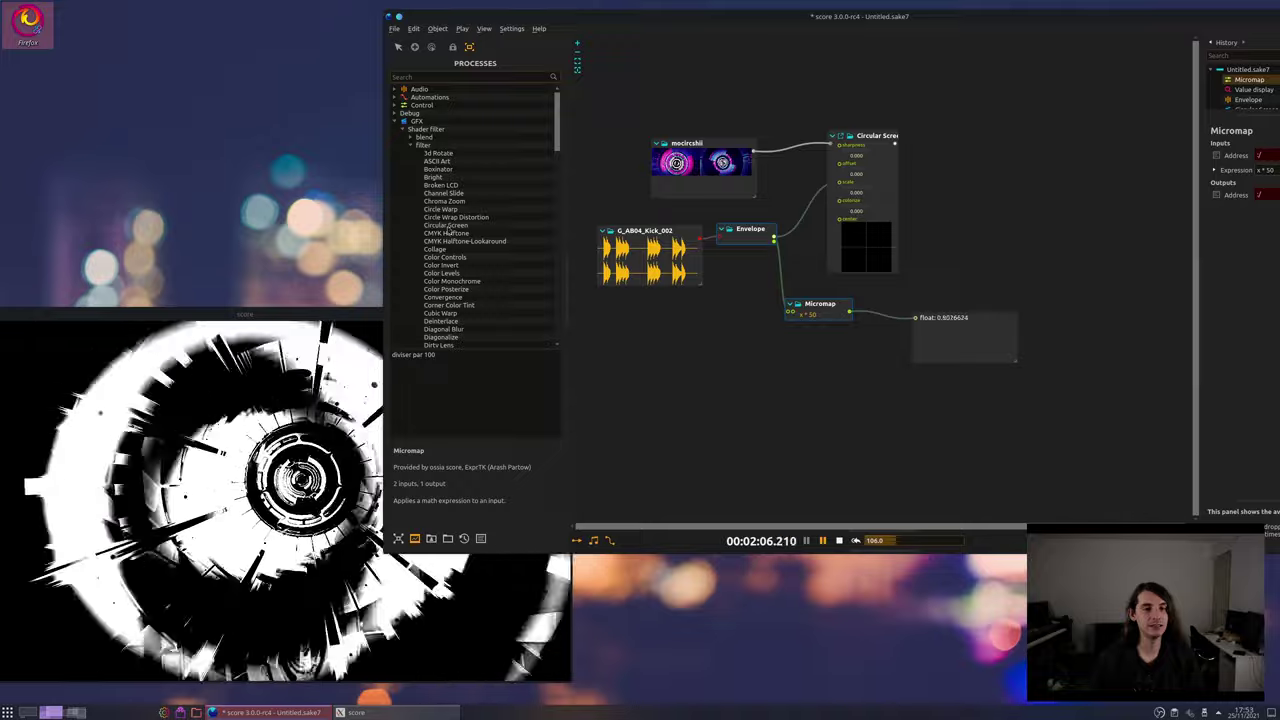
Find the Kaleidoscope shader in the filter category and add it beside the Circular Screen
{"action": "left_click", "coordinate": [448, 233]}
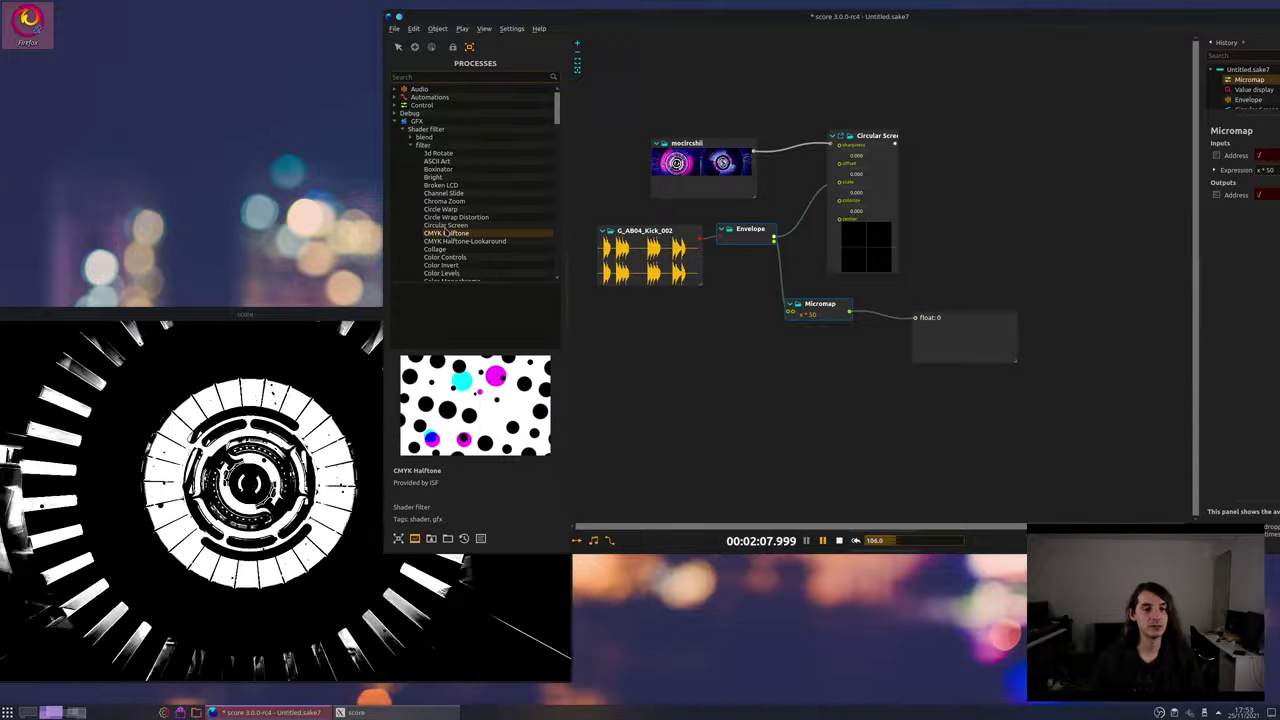
{"action": "scroll", "coordinate": [448, 234], "scroll_direction": "down", "scroll_amount": 4}
{"action": "scroll", "coordinate": [452, 251], "scroll_direction": "down", "scroll_amount": 4}
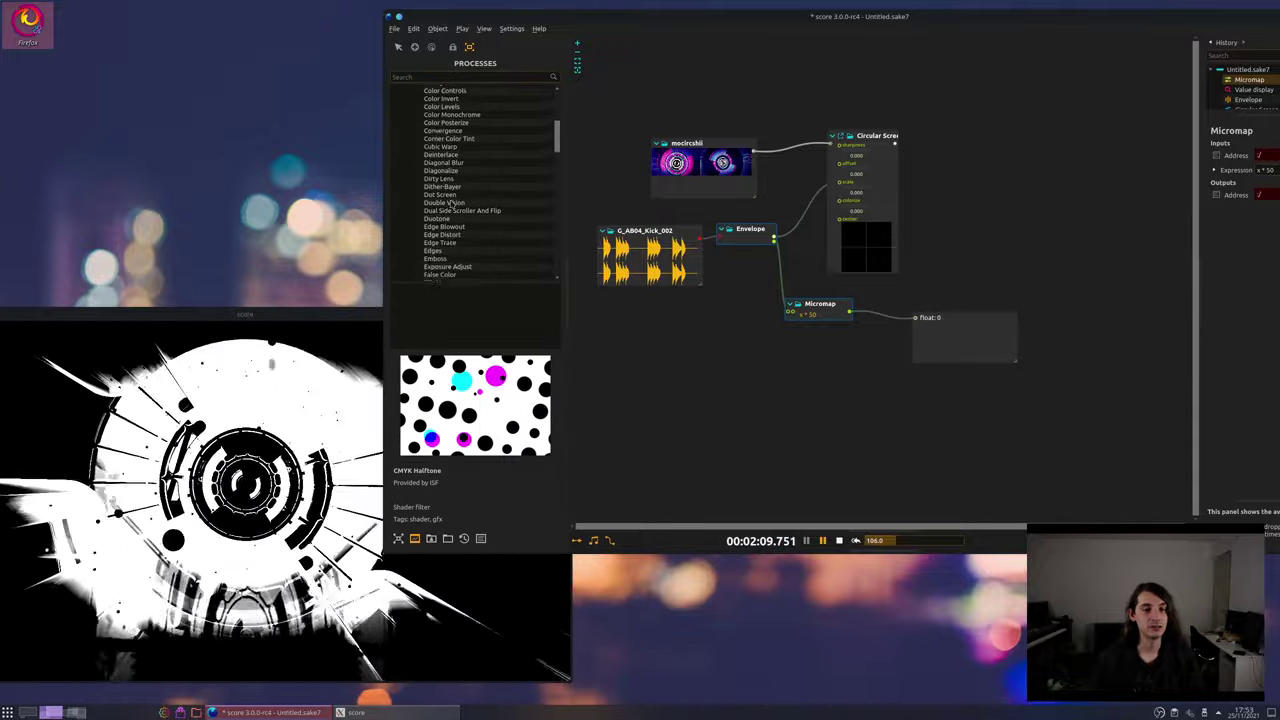
{"action": "scroll", "coordinate": [450, 260], "scroll_direction": "down", "scroll_amount": 2}
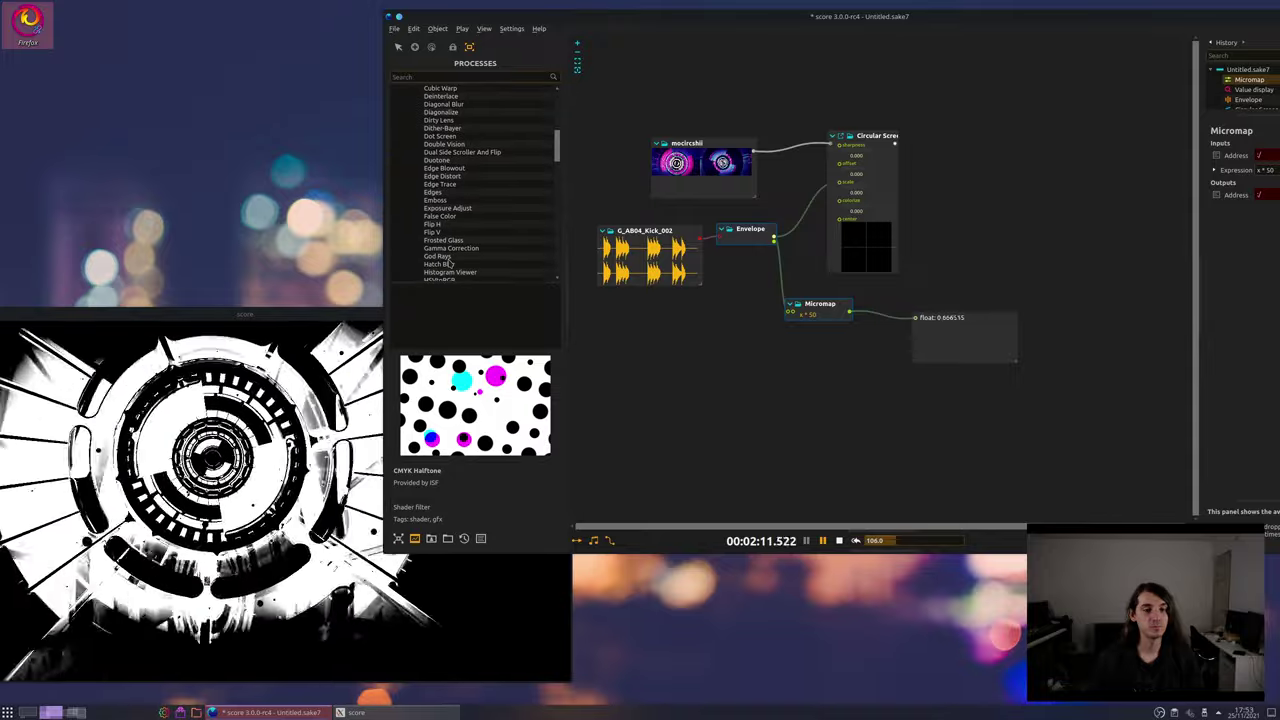
{"action": "scroll", "coordinate": [450, 265], "scroll_direction": "down", "scroll_amount": 3}
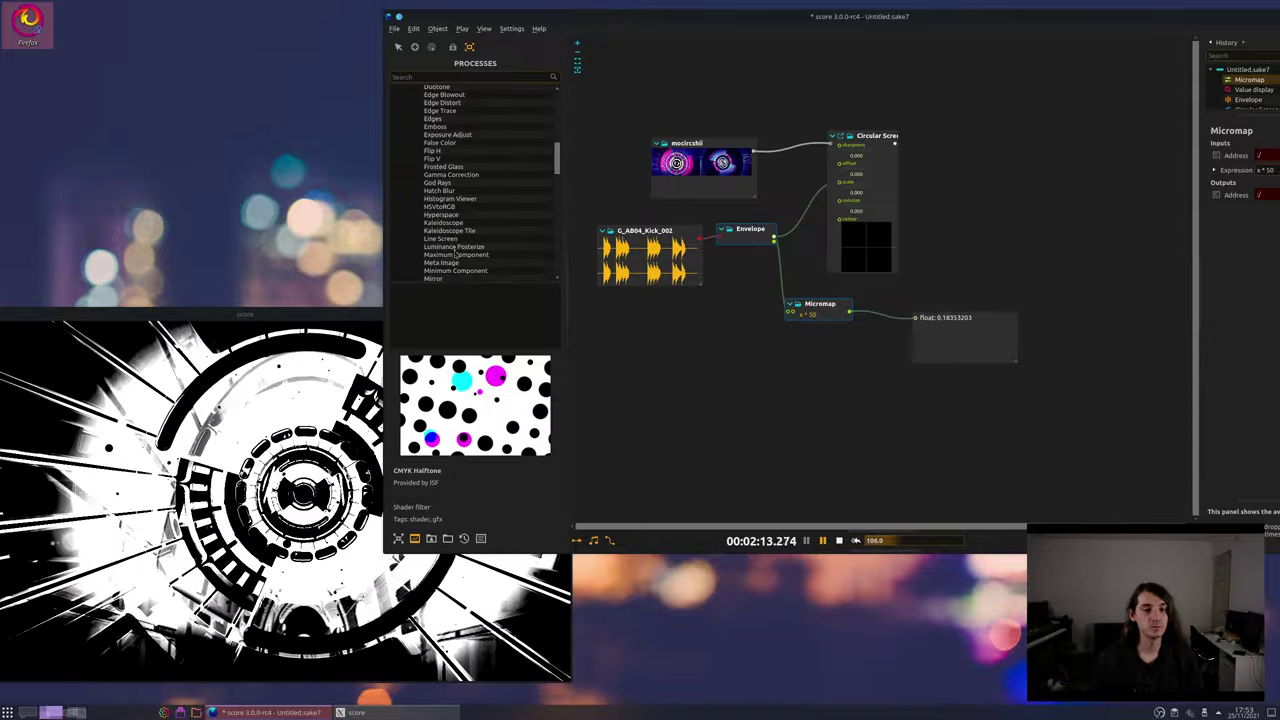
{"action": "left_click", "coordinate": [456, 223]}
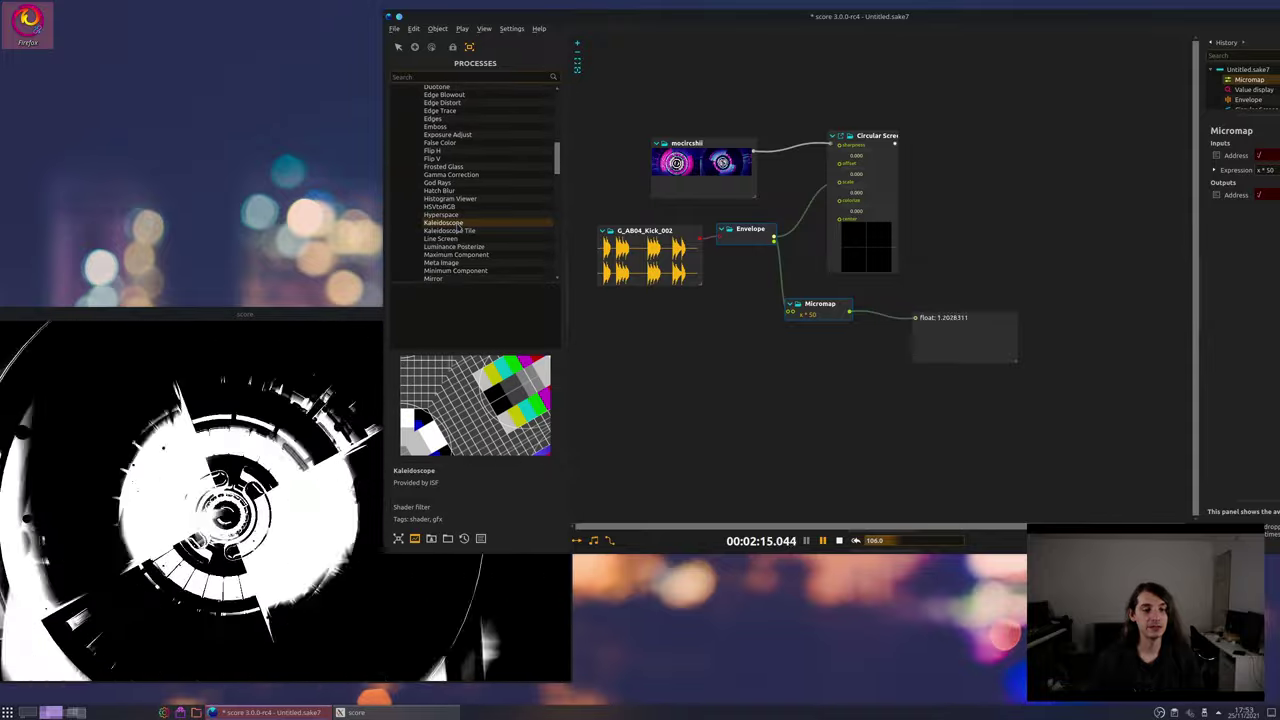
{"action": "left_click_drag", "start_coordinate": [456, 230], "coordinate": [1010, 145]}
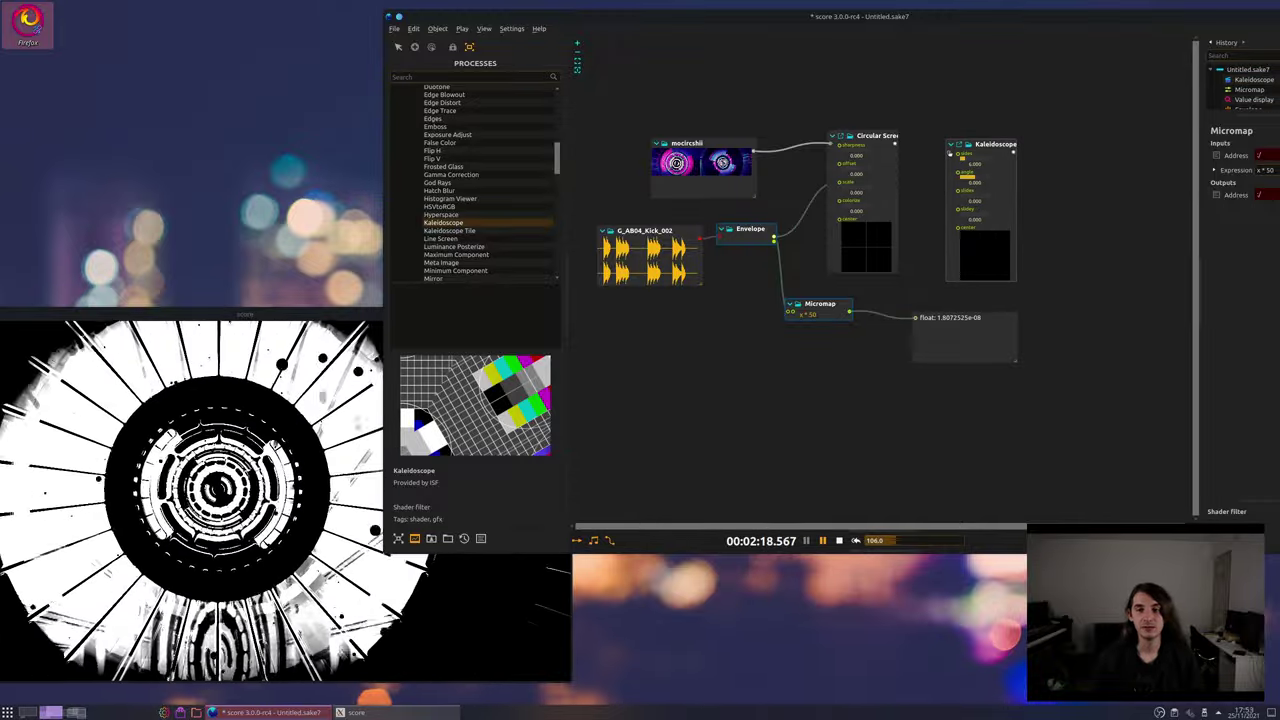
Connect the Circular Screen's output to the Kaleidoscope's image input and set the Kaleidoscope's output to window
{"action": "left_click_drag", "start_coordinate": [950, 152], "coordinate": [894, 143]}
{"action": "left_click", "coordinate": [988, 150]}
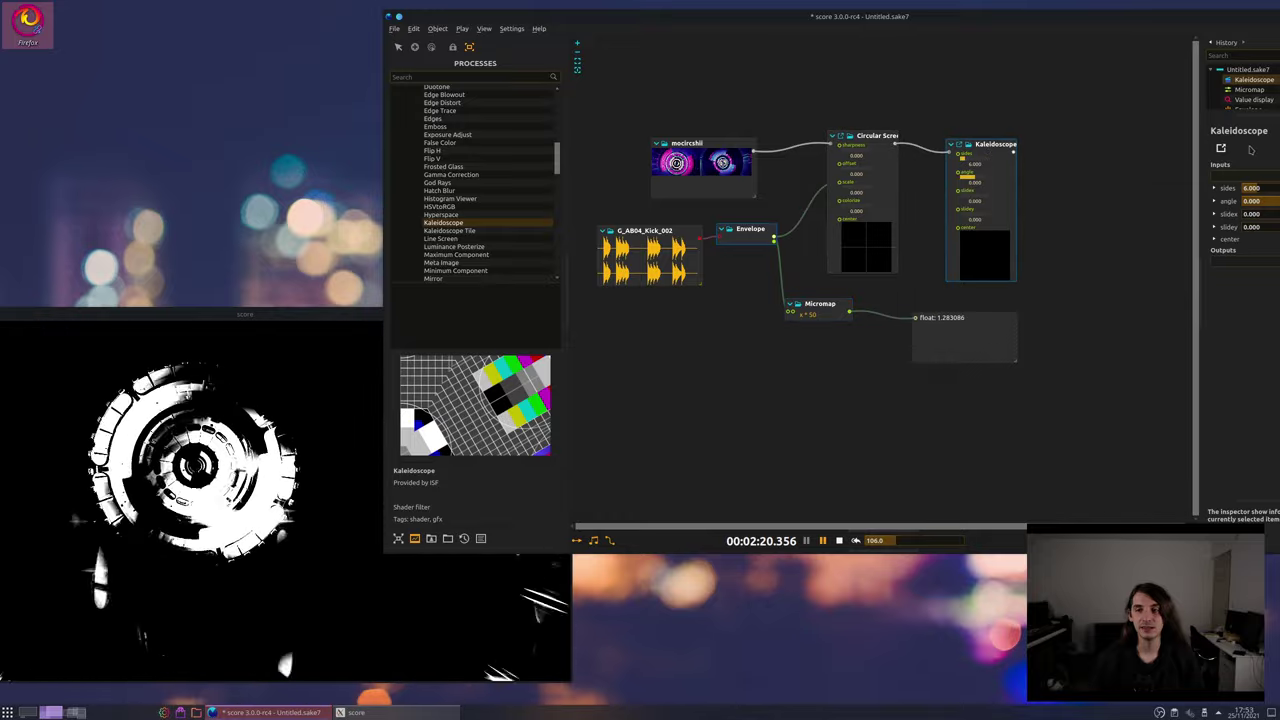
{"action": "left_click", "coordinate": [1236, 261]}
{"action": "left_click", "coordinate": [1234, 272]}
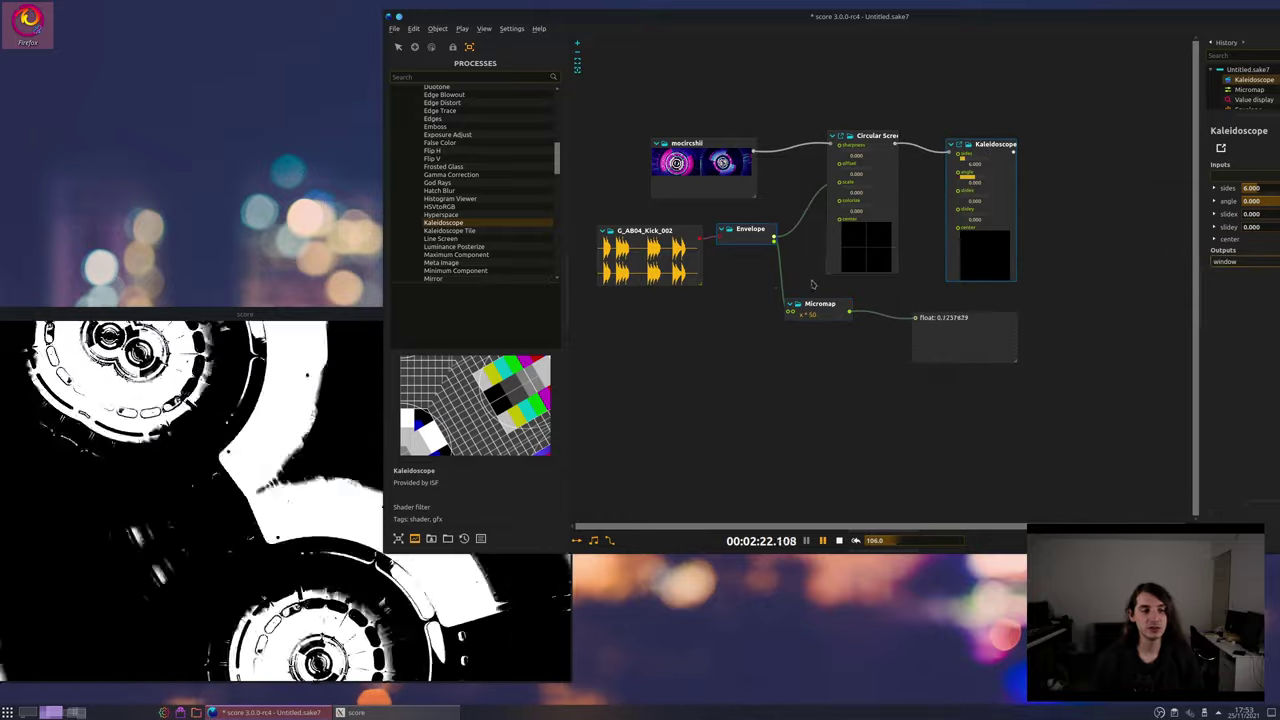
Try different Kaleidoscope sides values, leave it at 1, and connect the Micromap's output to sides
{"action": "left_click_drag", "start_coordinate": [966, 159], "coordinate": [966, 162]}
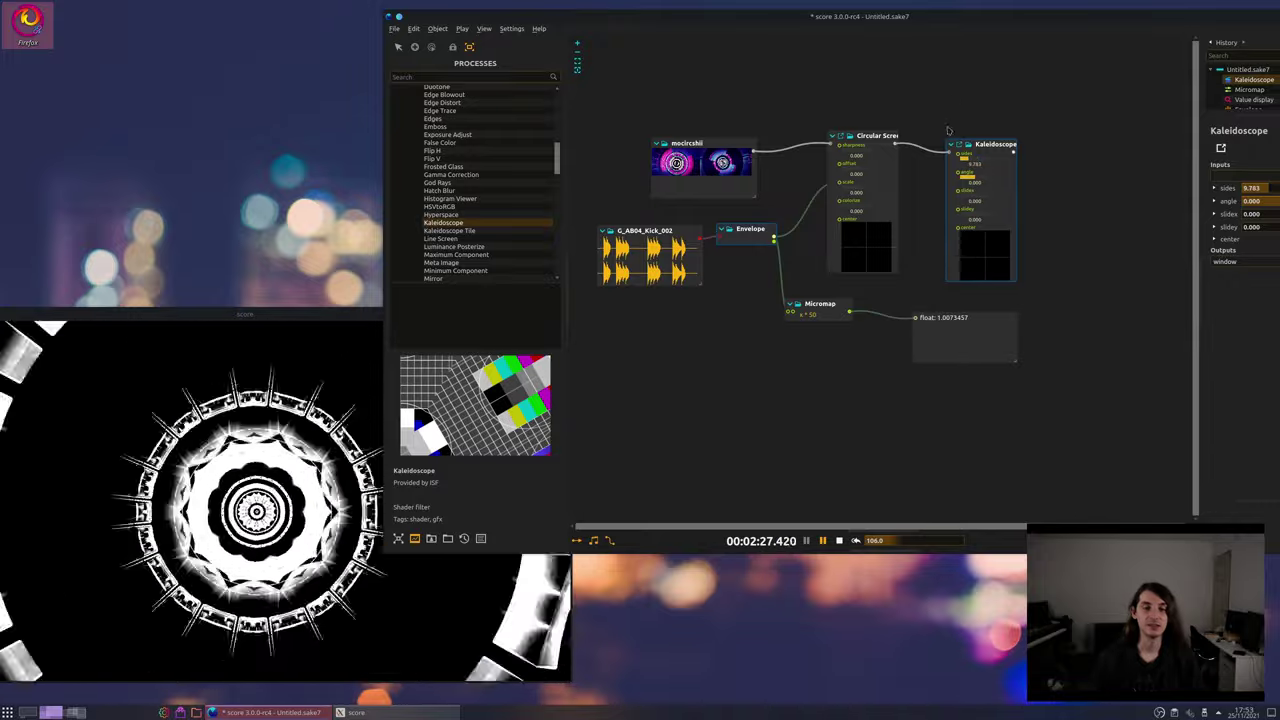
{"action": "left_click_drag", "start_coordinate": [963, 158], "coordinate": [979, 160]}
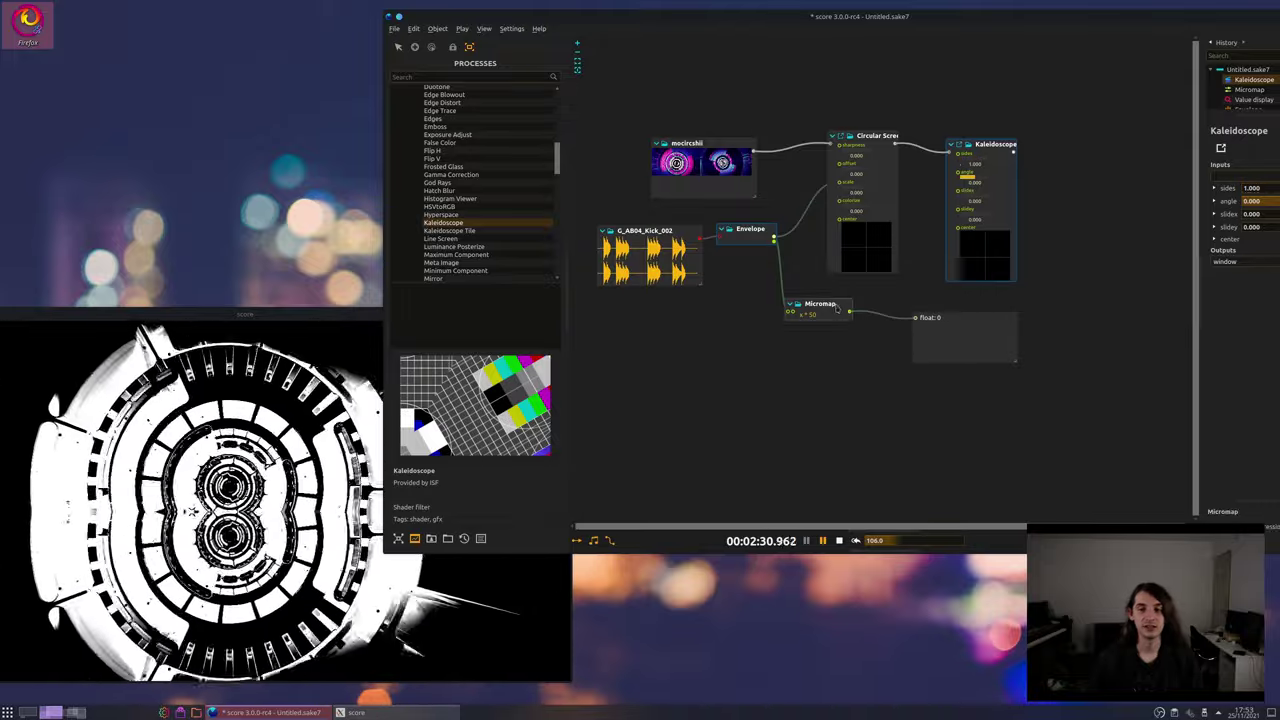
{"action": "left_click_drag", "start_coordinate": [843, 305], "coordinate": [958, 153]}
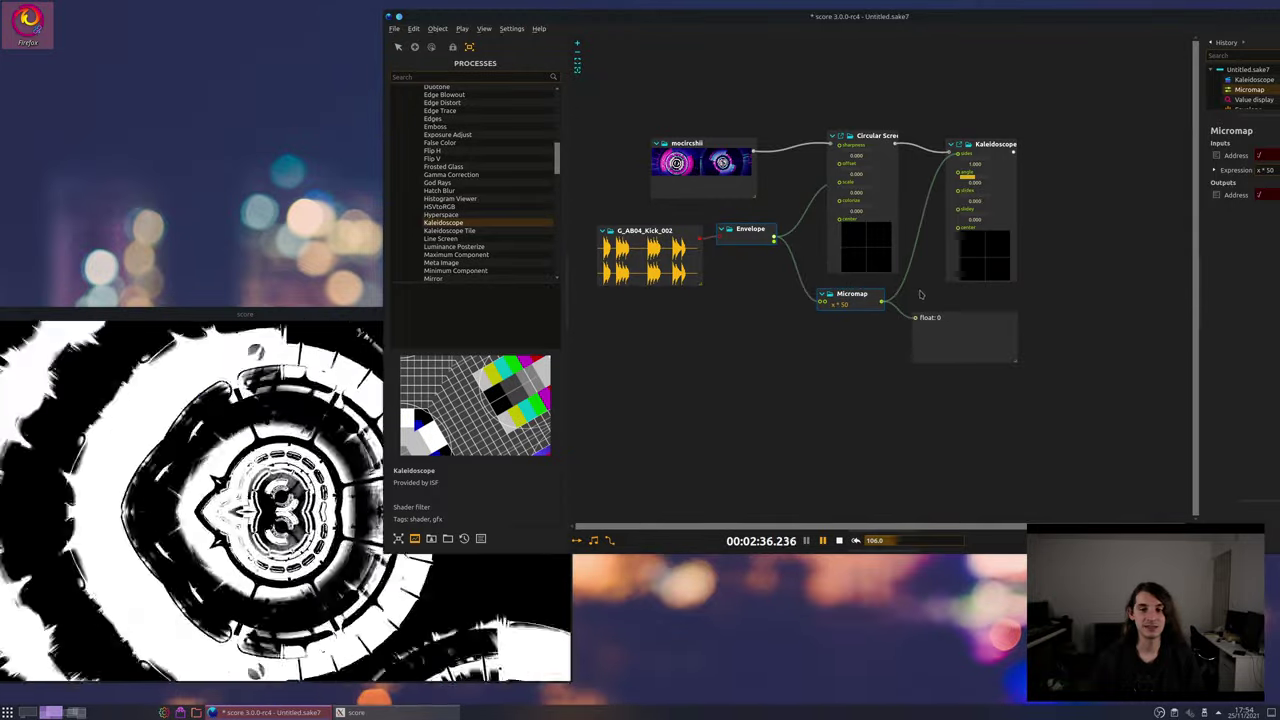
Change the Micromap expression to 0.1 + x
{"action": "left_click", "coordinate": [856, 304]}
{"action": "key", "text": "BackSpace"}
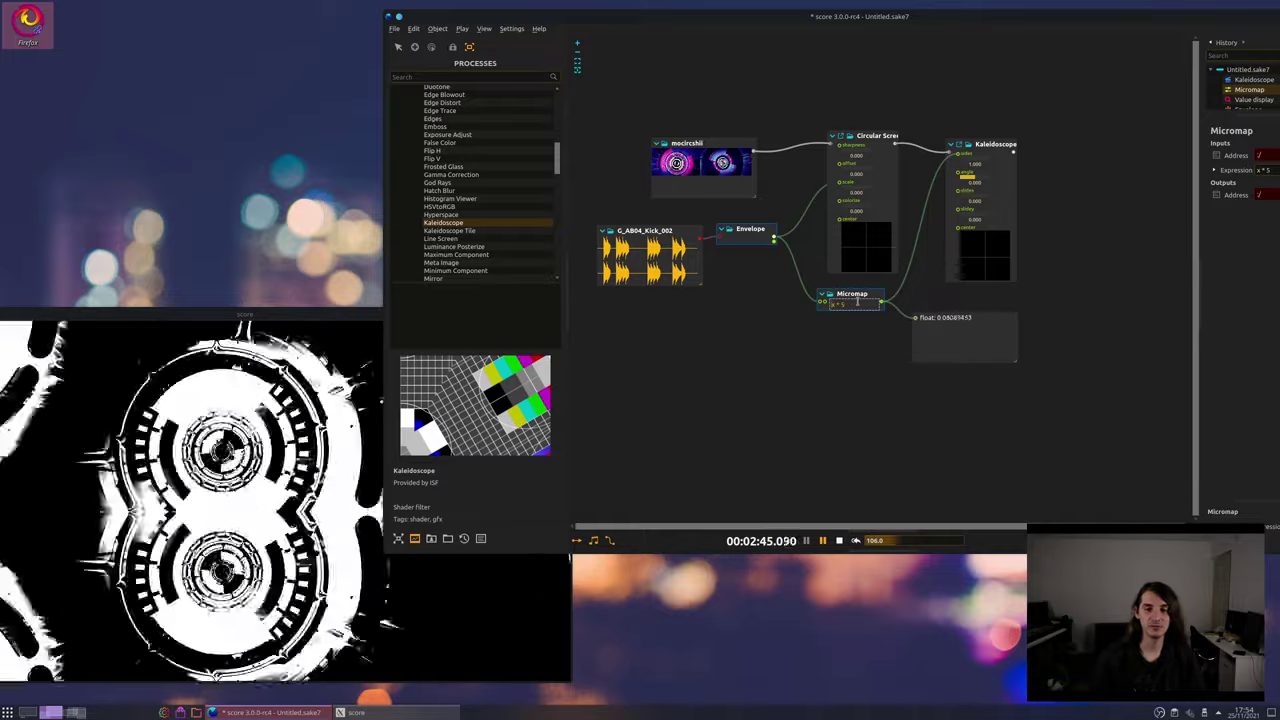
{"action": "type", "text": "0.1"}
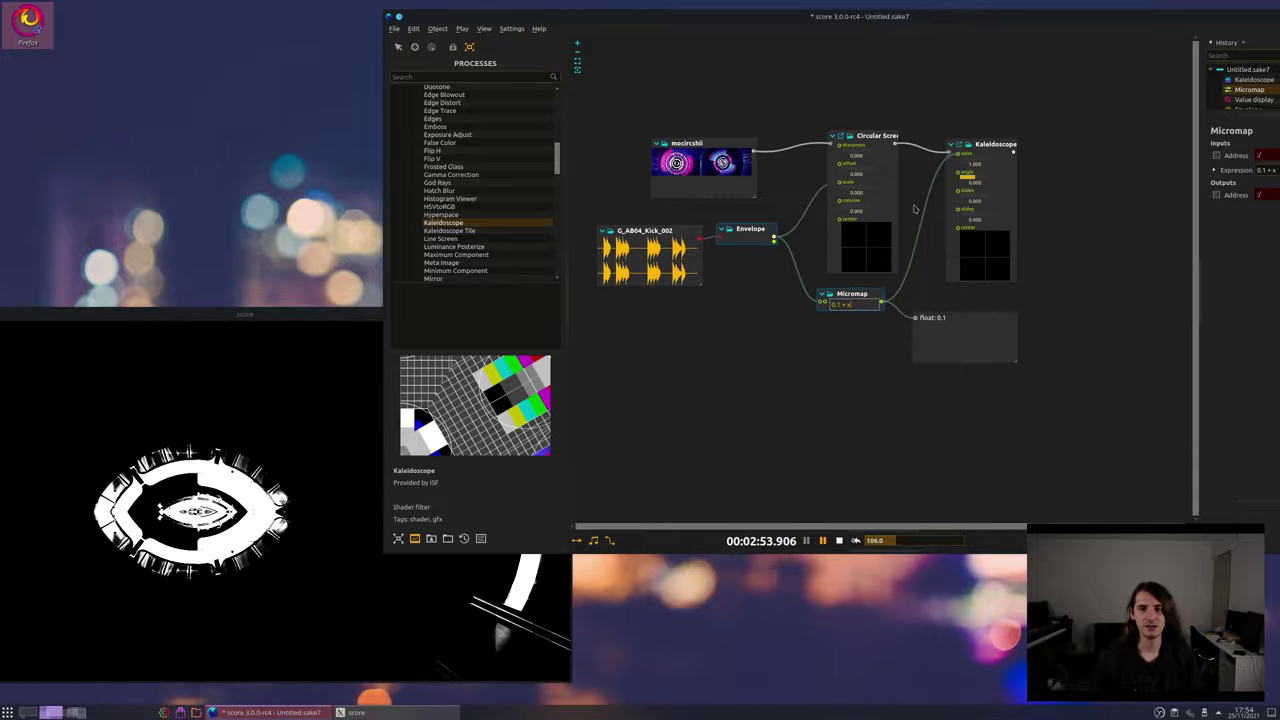
Reroute the Micromap's output from the Kaleidoscope's sides to its angle, and extend the expression to 0.1 + x * 10
{"action": "left_click", "coordinate": [932, 174]}
{"action": "key", "text": "Delete"}
{"action": "left_click_drag", "start_coordinate": [958, 172], "coordinate": [894, 271]}
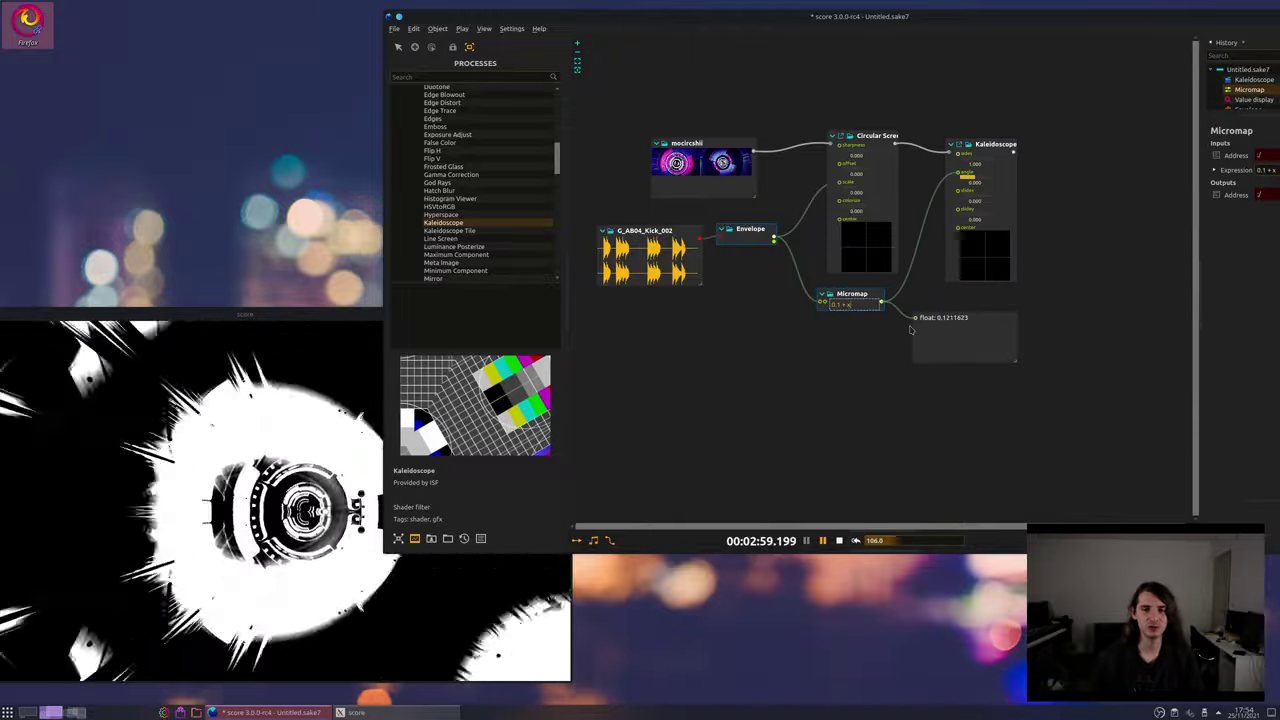
{"action": "type", "text": "* 10"}
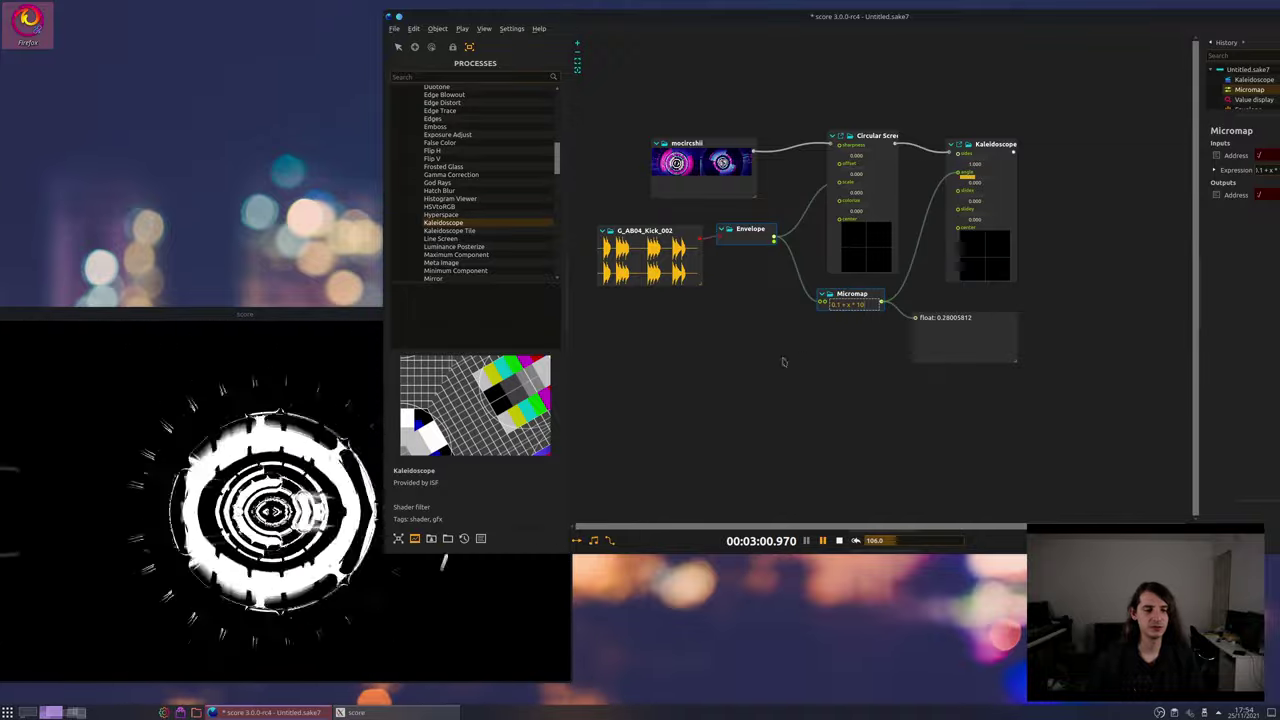
Bring the video output window forward, move it slightly up, and return to the patch
{"action": "left_click", "coordinate": [372, 400]}
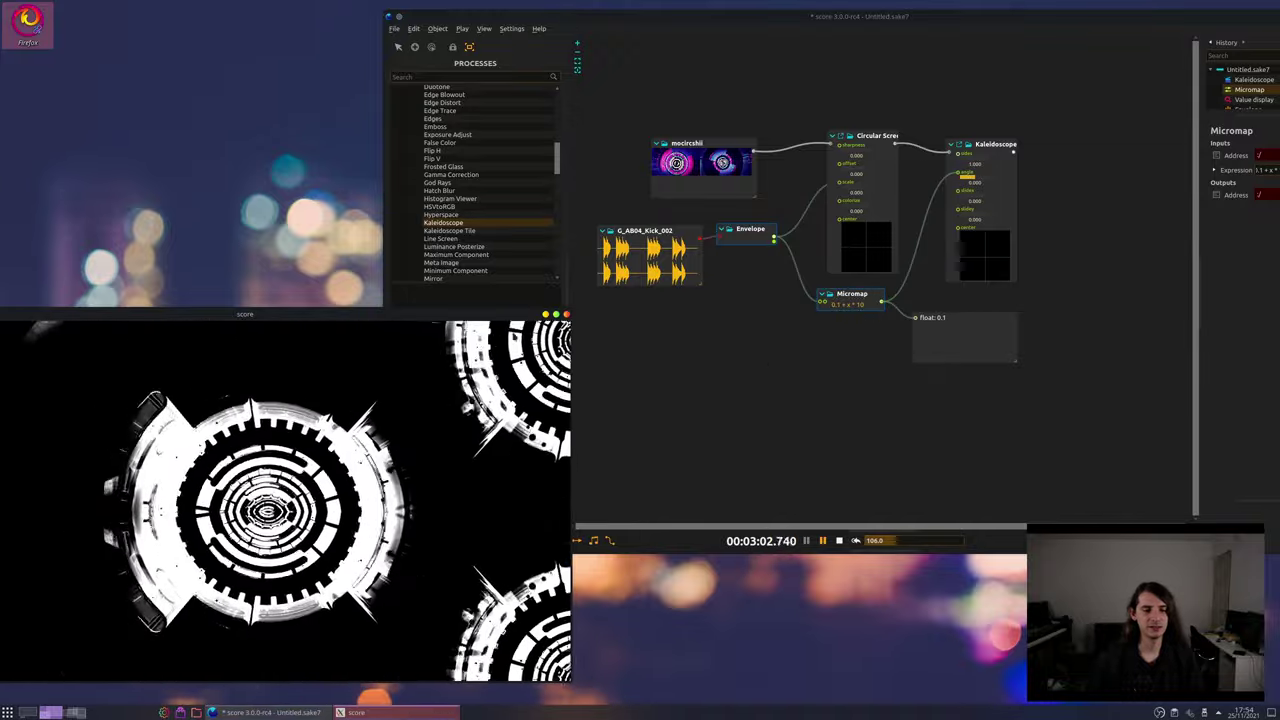
{"action": "mouse_move", "coordinate": [485, 312]}
{"action": "left_mouse_down"}
{"action": "mouse_move", "coordinate": [521, 236]}
{"action": "mouse_move", "coordinate": [473, 321]}
{"action": "mouse_move", "coordinate": [472, 291]}
{"action": "left_mouse_up"}
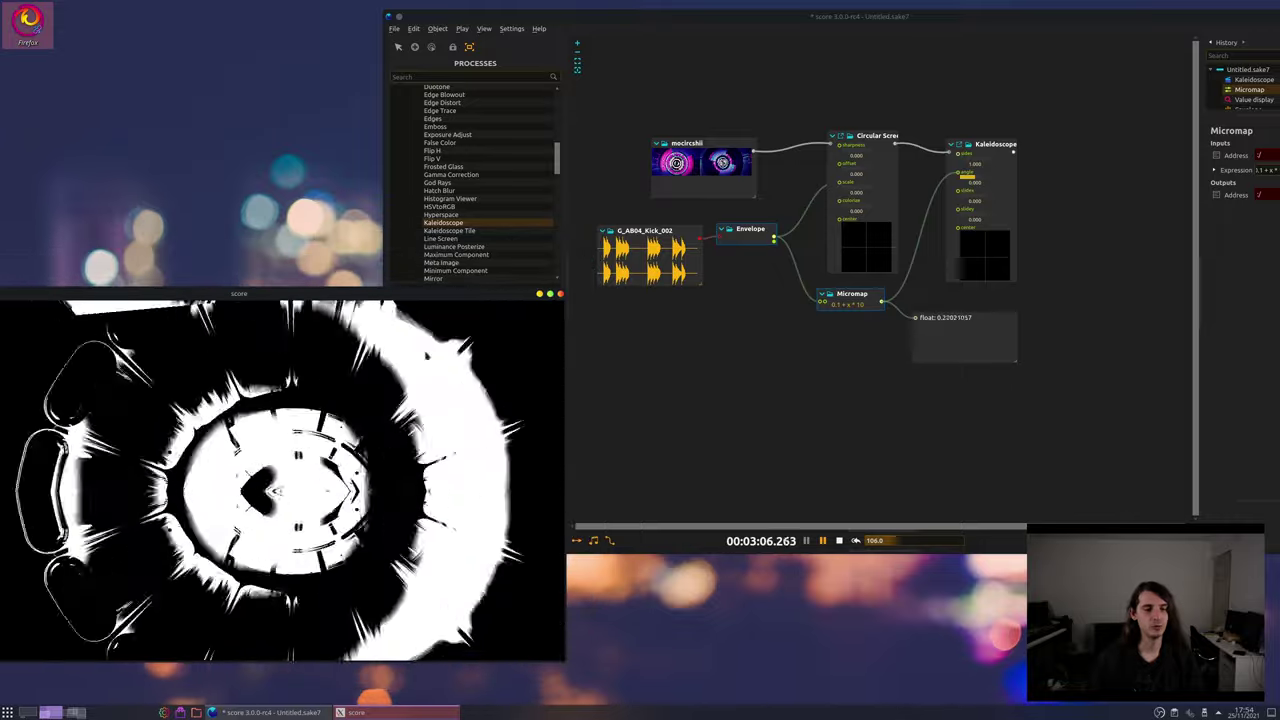
{"action": "left_click", "coordinate": [696, 343]}
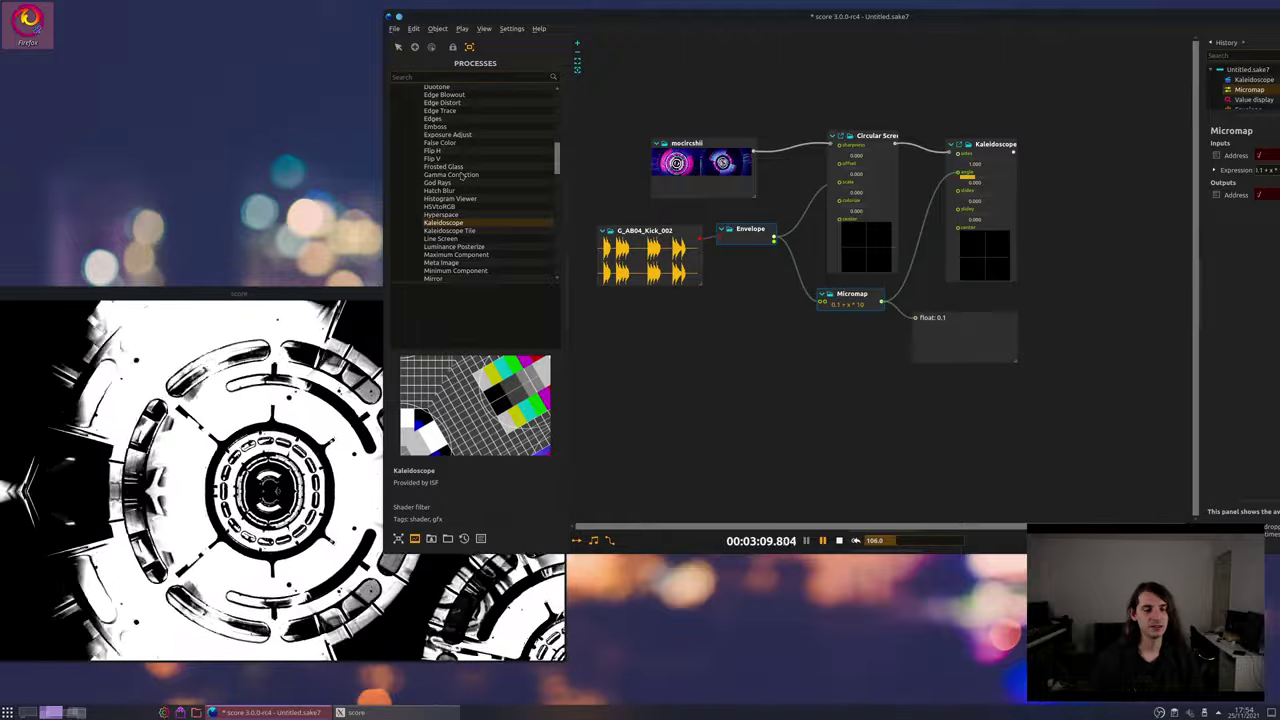
Add 118_D_WildWest_SP.wav from the user library's Flawed Foley Melodies folder and place it below the kick loop
{"action": "left_click", "coordinate": [398, 538]}
{"action": "left_click", "coordinate": [414, 538]}
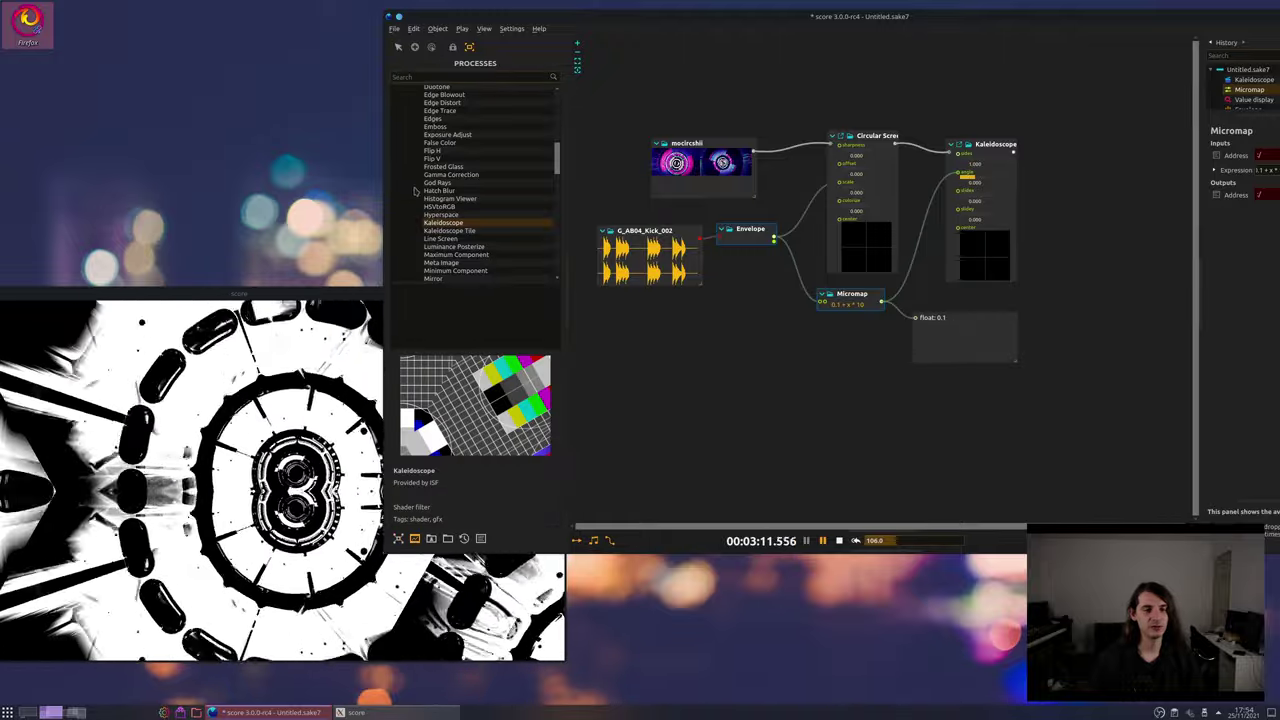
{"action": "scroll", "coordinate": [416, 186], "scroll_direction": "up", "scroll_amount": 10}
{"action": "left_click", "coordinate": [431, 538]}
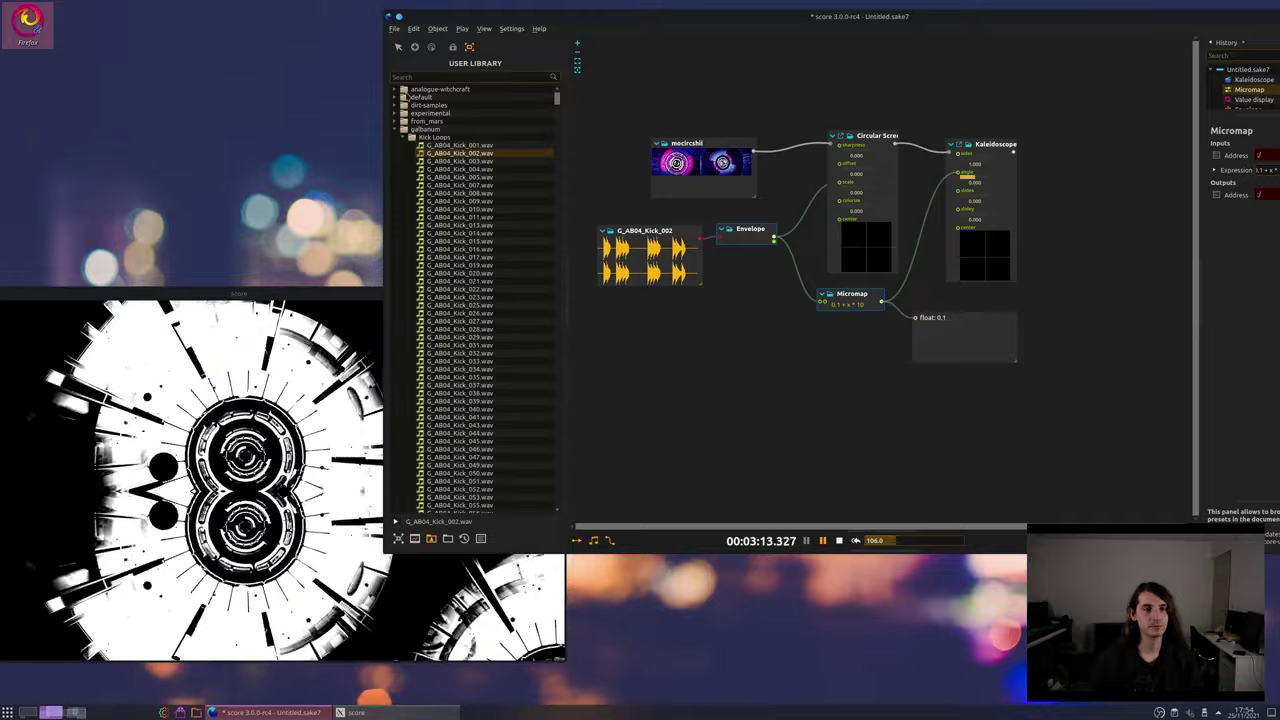
{"action": "left_click", "coordinate": [398, 90]}
{"action": "left_click", "coordinate": [403, 106]}
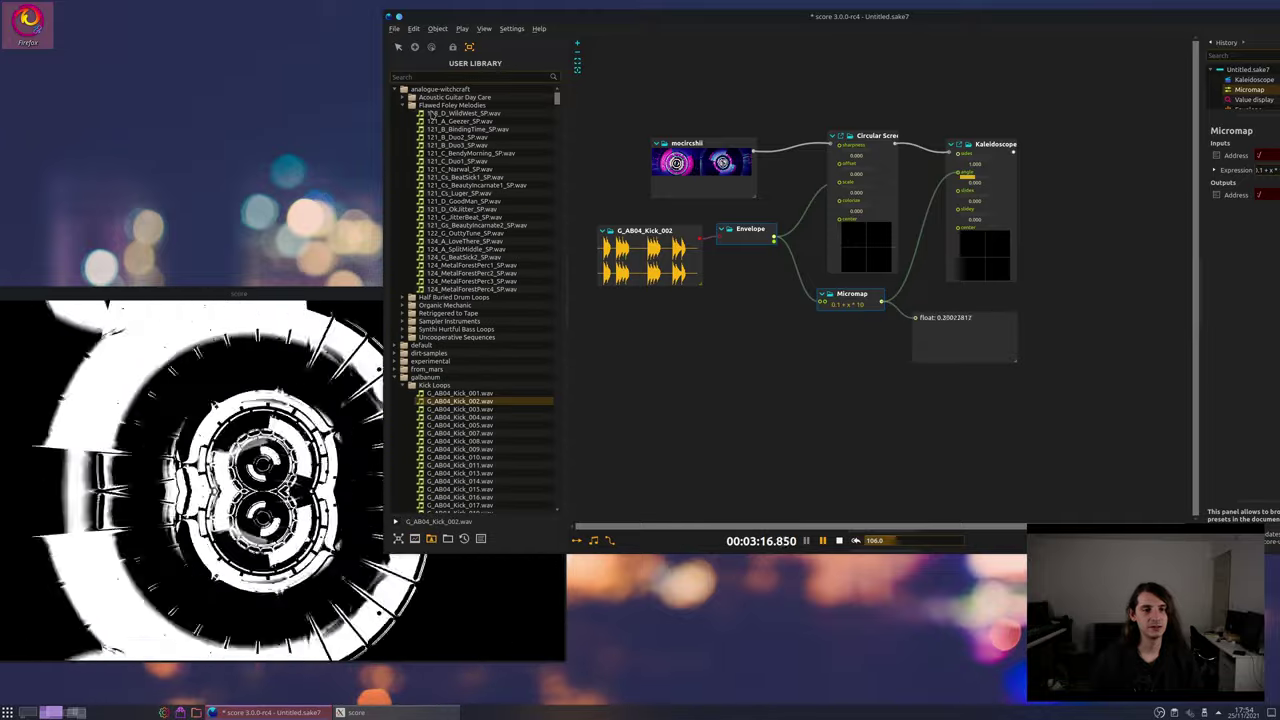
{"action": "left_click_drag", "start_coordinate": [437, 115], "coordinate": [650, 325]}
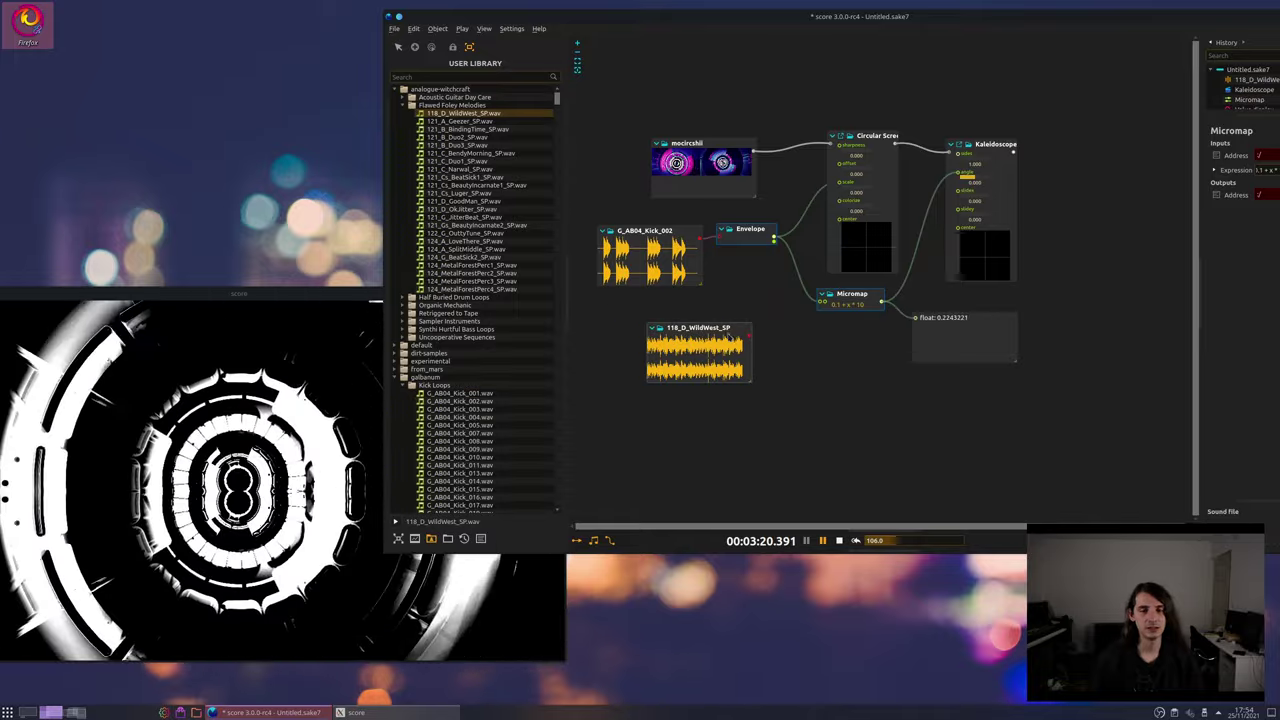
{"action": "left_click_drag", "start_coordinate": [727, 333], "coordinate": [690, 331]}
Add an Envelope process connected to the 118_D_WildWest_SP sound and restart playback
{"action": "left_click", "coordinate": [415, 538]}
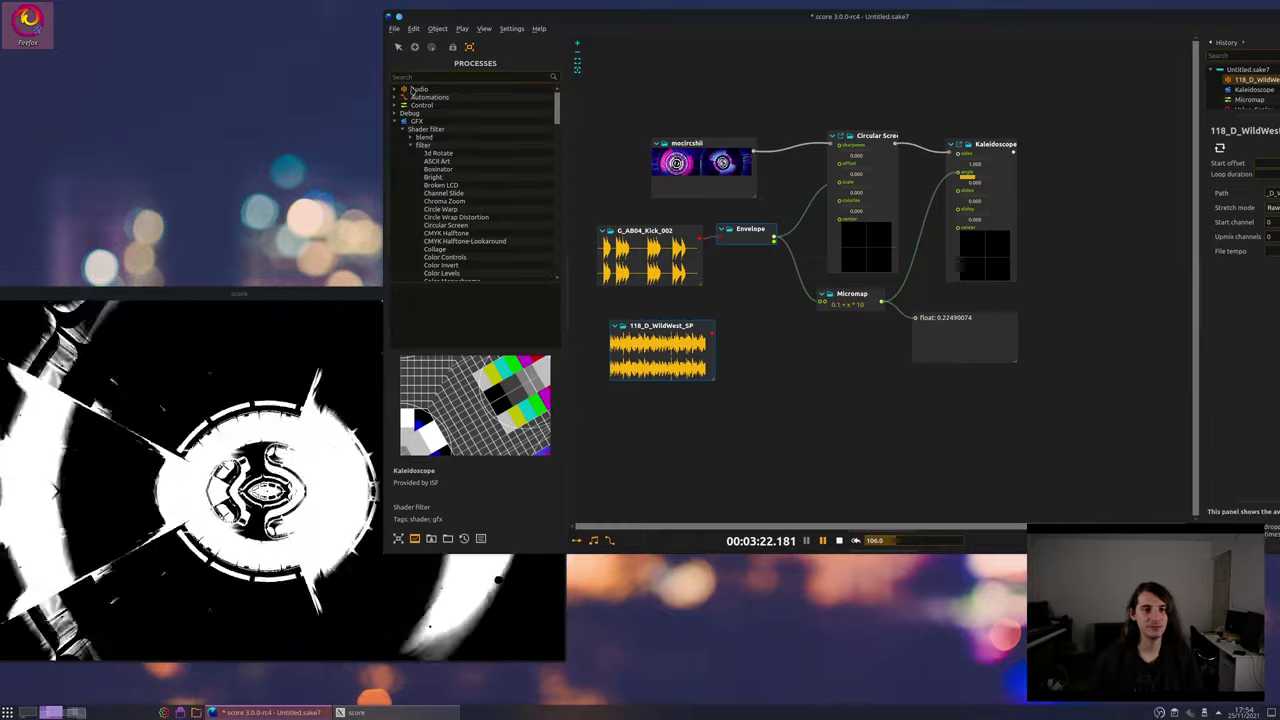
{"action": "left_click", "coordinate": [396, 90]}
{"action": "left_click_drag", "start_coordinate": [421, 113], "coordinate": [765, 340]}
{"action": "key", "text": "space"}
{"action": "key", "text": "space"}
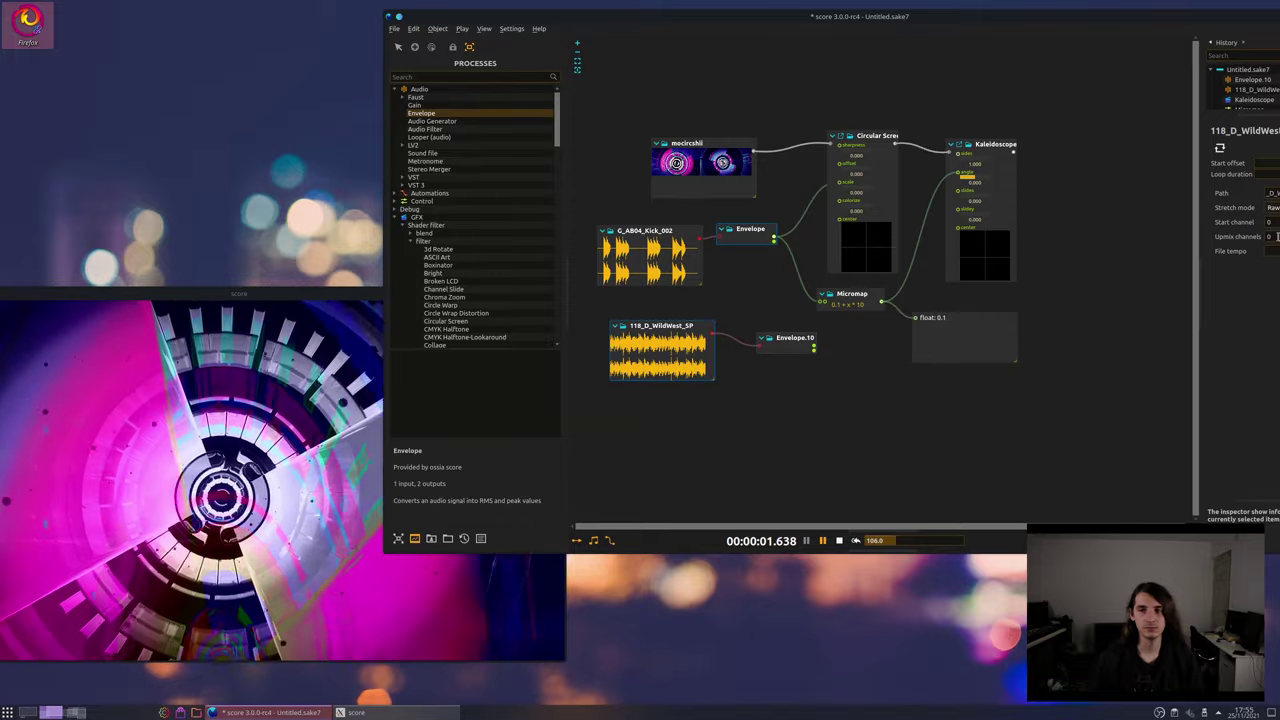
Clear the window output from the mocircshii video and the Circular Screen, and check the Kaleidoscope's output
{"action": "left_click", "coordinate": [717, 172]}
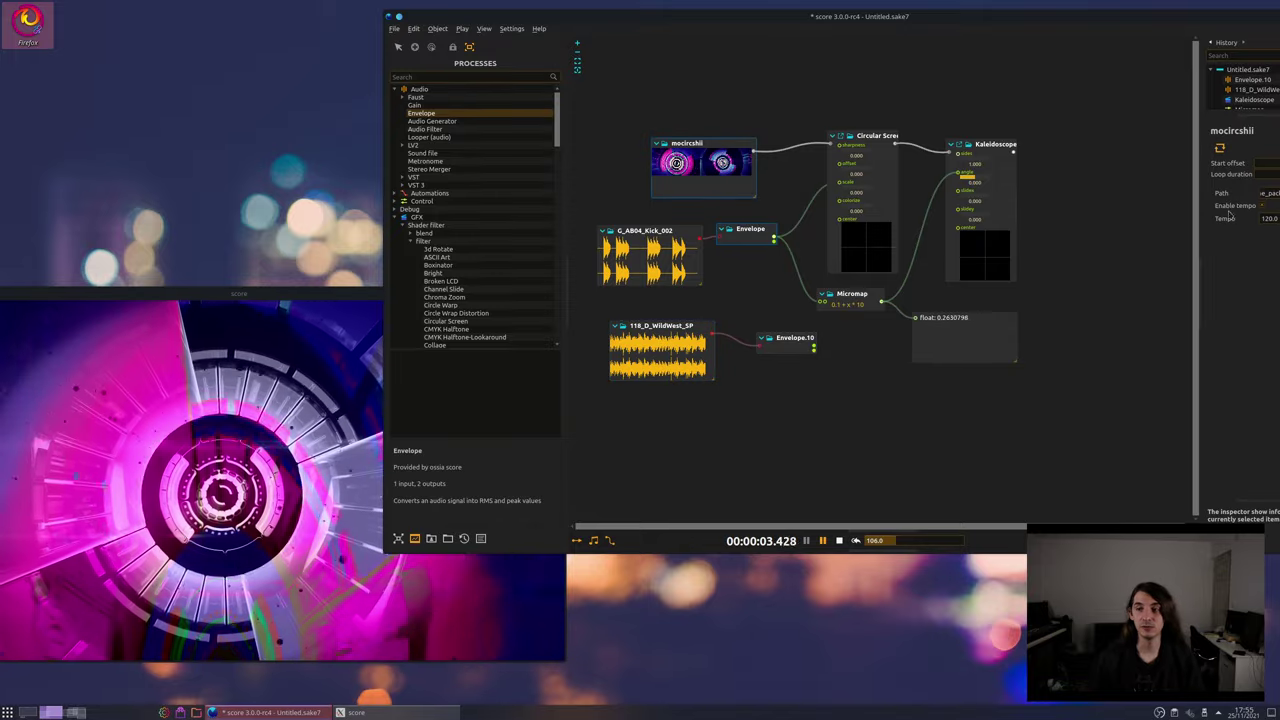
{"action": "left_click", "coordinate": [753, 151]}
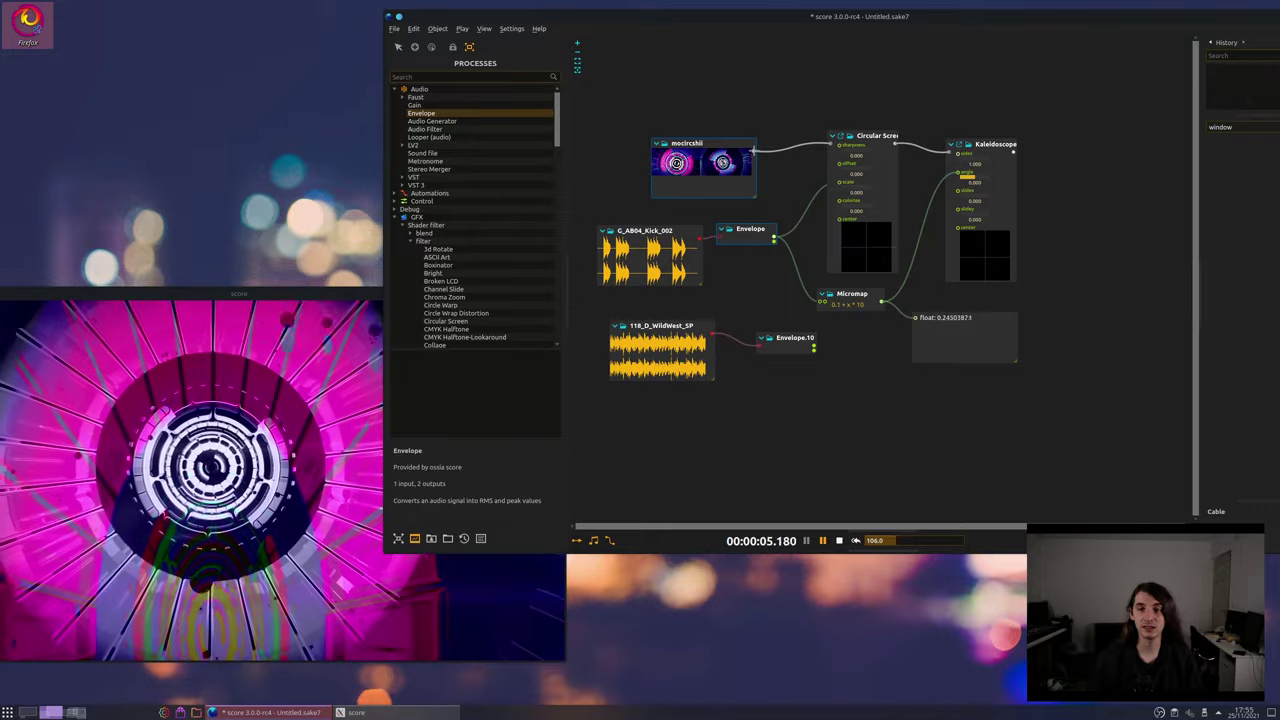
{"action": "left_click", "coordinate": [1242, 128]}
{"action": "left_click", "coordinate": [1229, 122]}
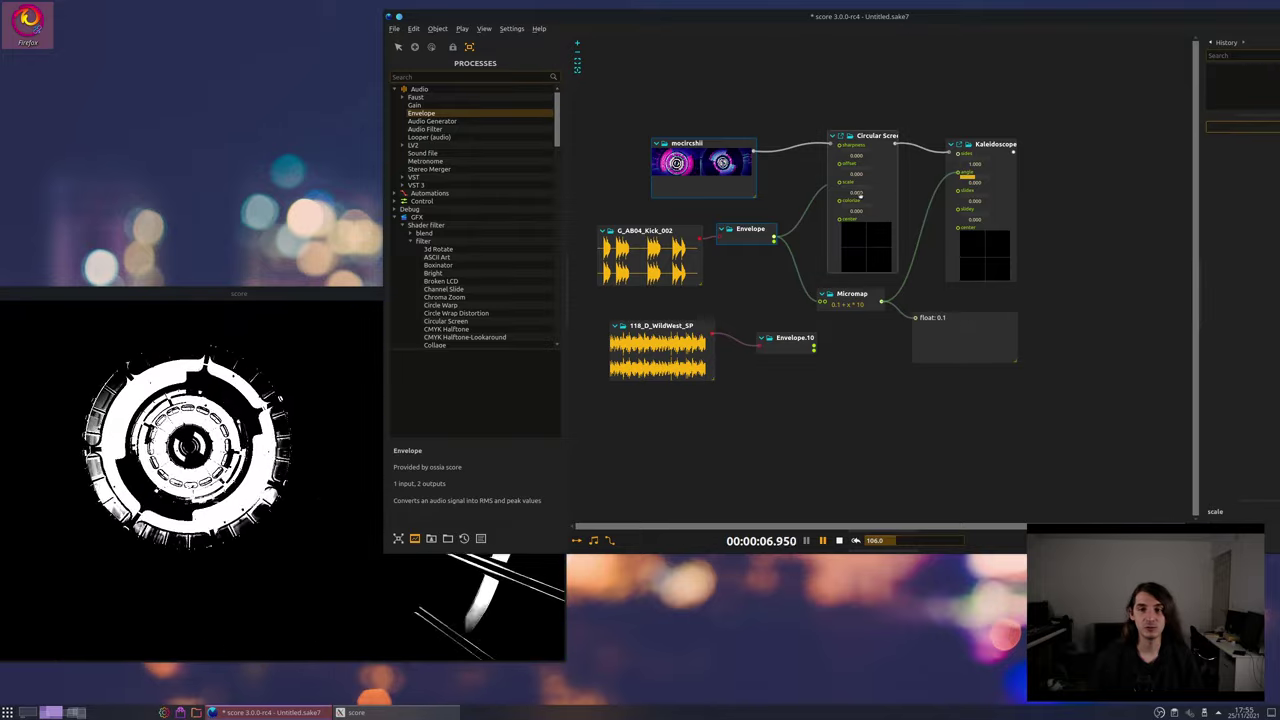
{"action": "left_click", "coordinate": [868, 135]}
{"action": "left_click", "coordinate": [1230, 262]}
{"action": "left_click", "coordinate": [1228, 251]}
{"action": "left_click", "coordinate": [1008, 146]}
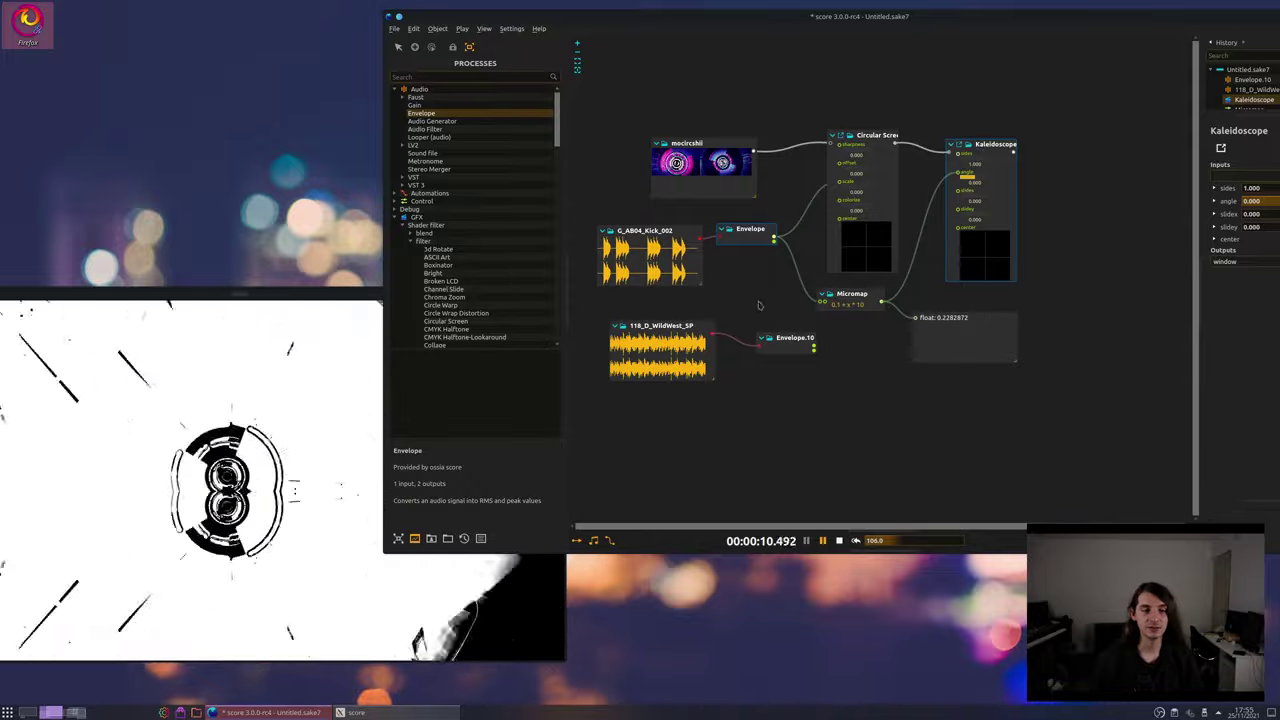
Check the 118_D_WildWest_SP sound's settings and audio output, and move its Envelope closer to it
{"action": "left_click", "coordinate": [702, 330]}
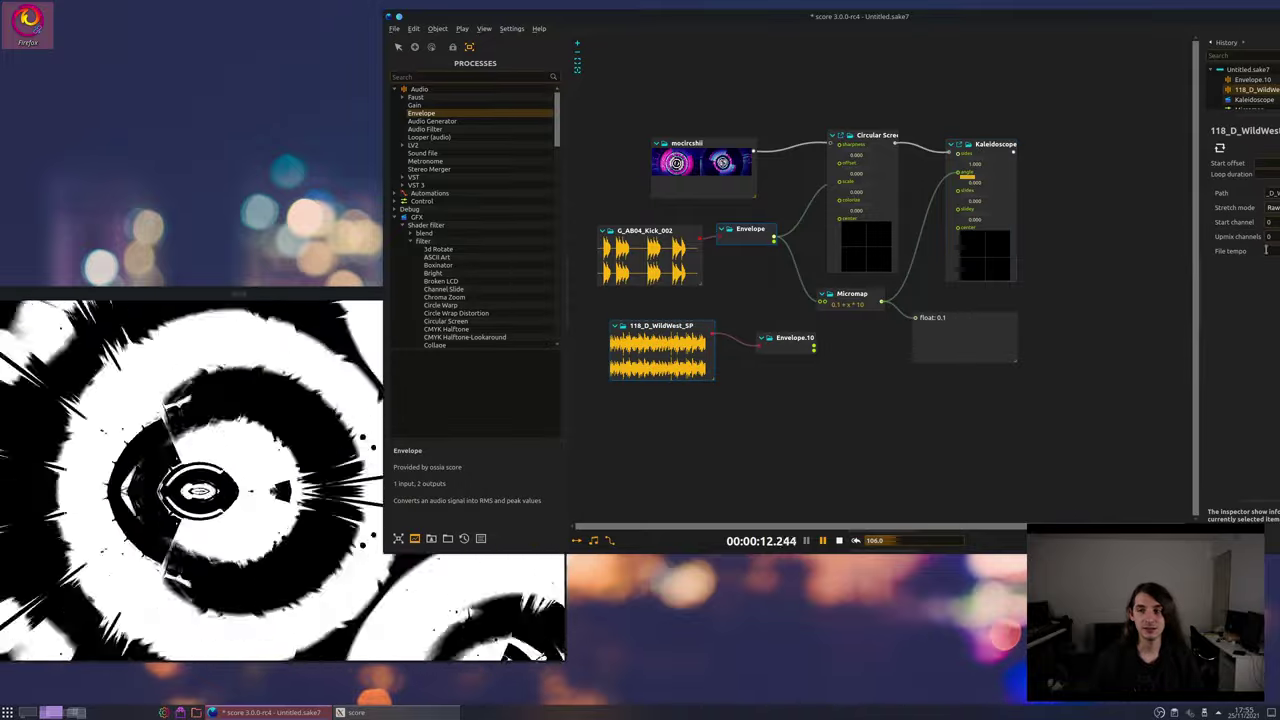
{"action": "left_click", "coordinate": [711, 333]}
{"action": "left_click", "coordinate": [1209, 147]}
{"action": "left_click_drag", "start_coordinate": [812, 345], "coordinate": [791, 341]}
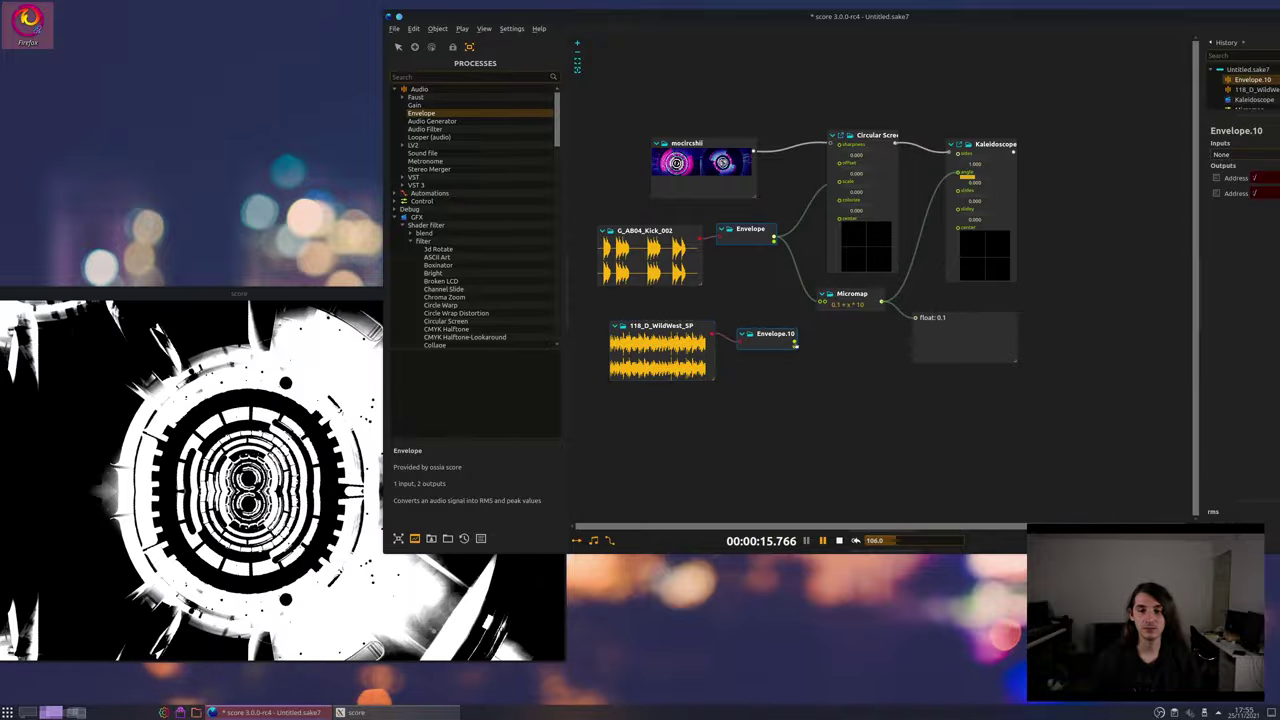
{"action": "left_click", "coordinate": [706, 345]}
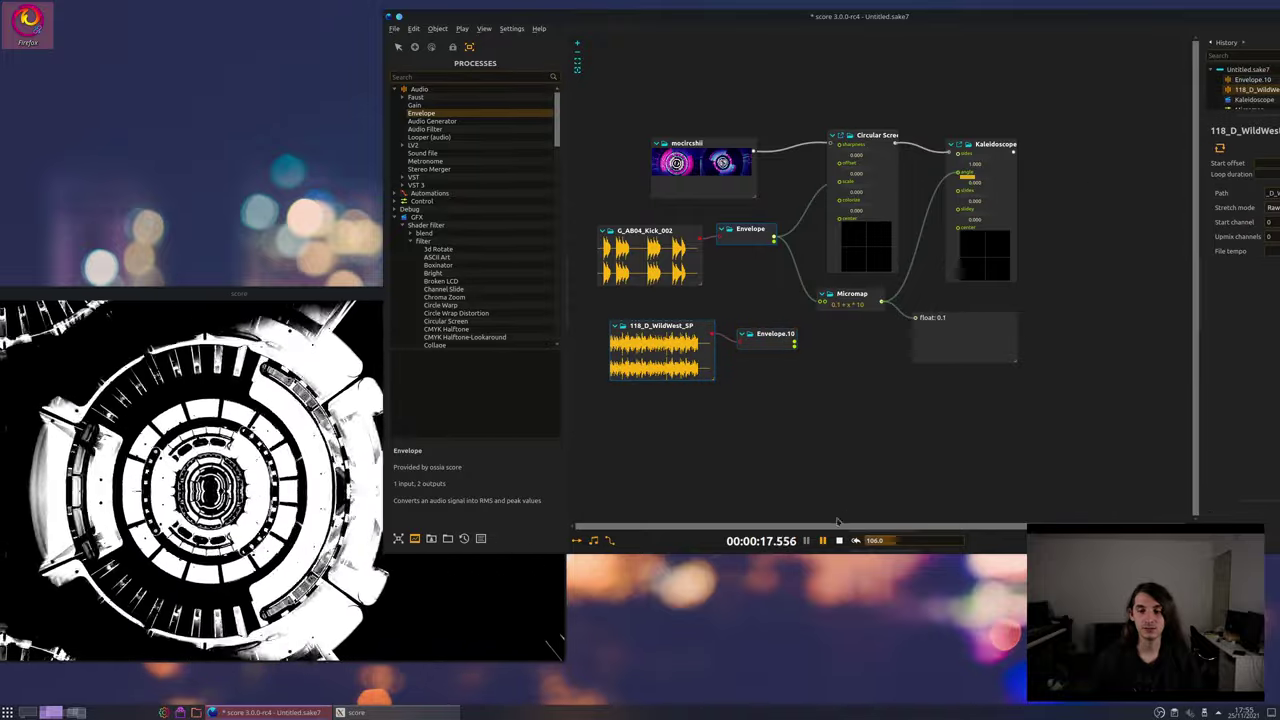
Connect the output of the melody's Envelope to the Micromap input and move the video output window up
{"action": "left_click_drag", "start_coordinate": [793, 345], "coordinate": [810, 300]}
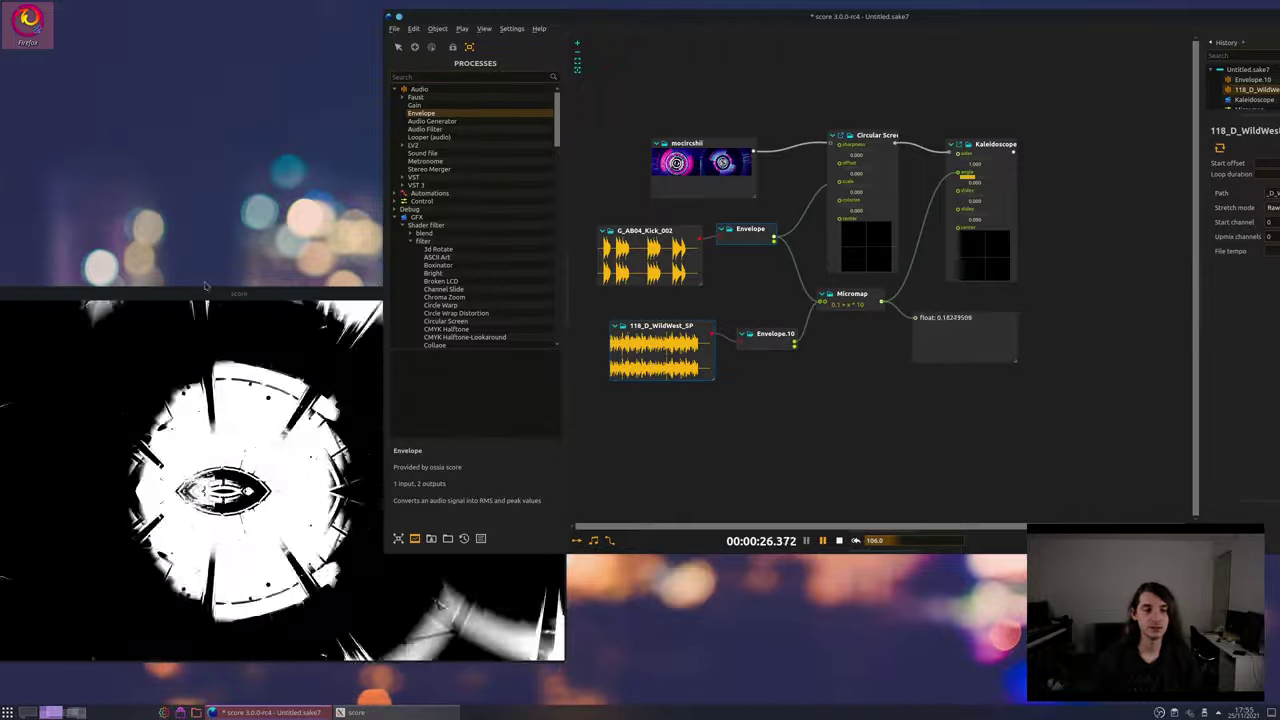
{"action": "left_click_drag", "start_coordinate": [262, 294], "coordinate": [262, 249]}
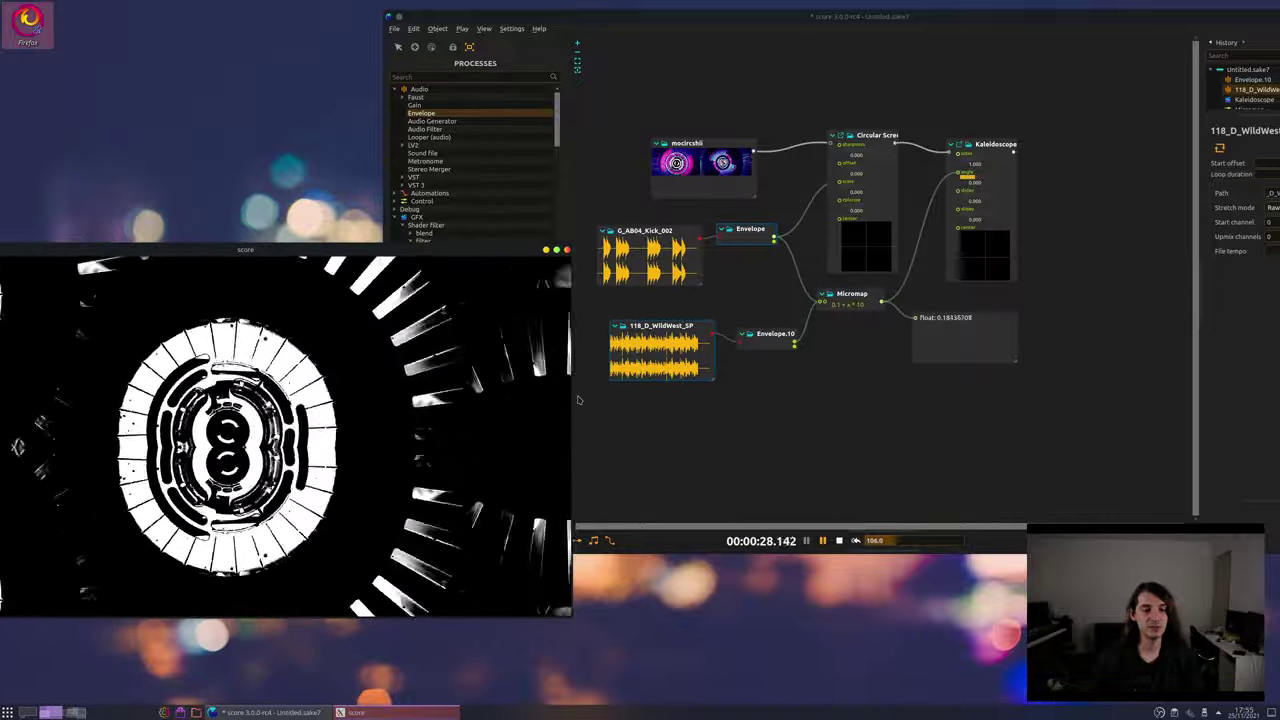
{"action": "left_click", "coordinate": [881, 325]}
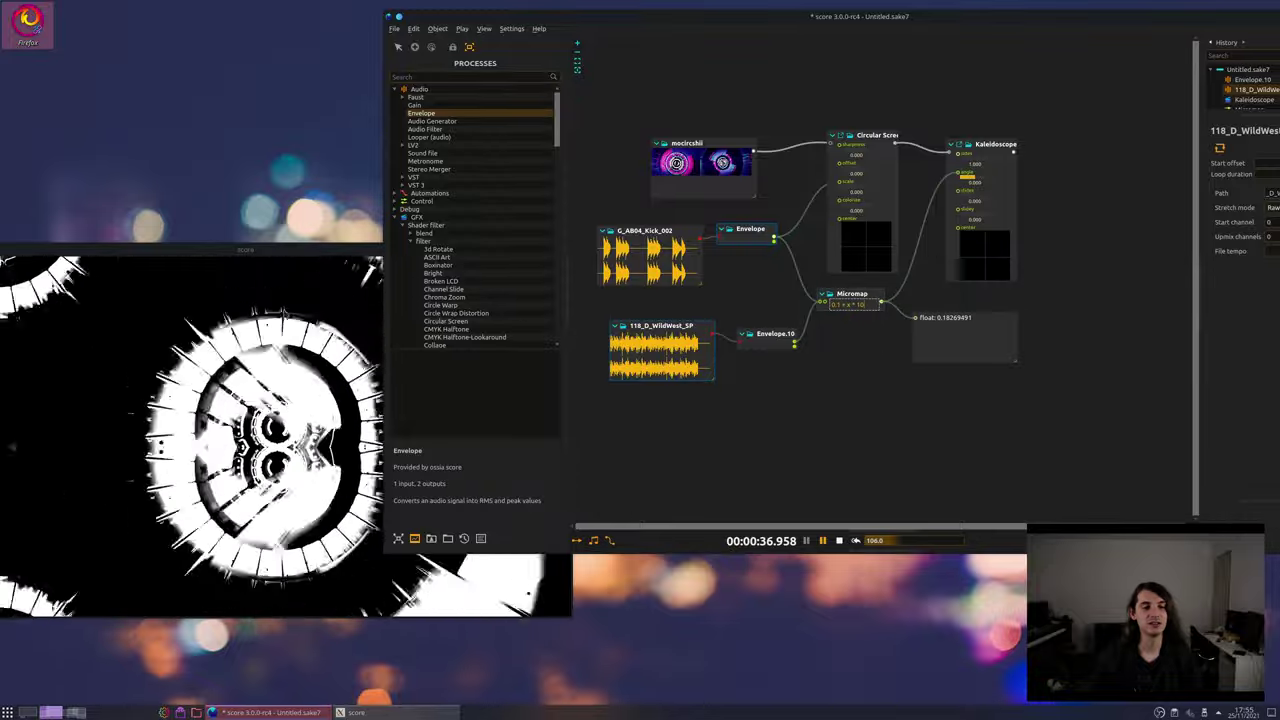
{"action": "key", "text": "alt+Tab"}
Stop playback and delete the 118_D_WildWest_SP sound process
{"action": "left_click", "coordinate": [650, 345]}
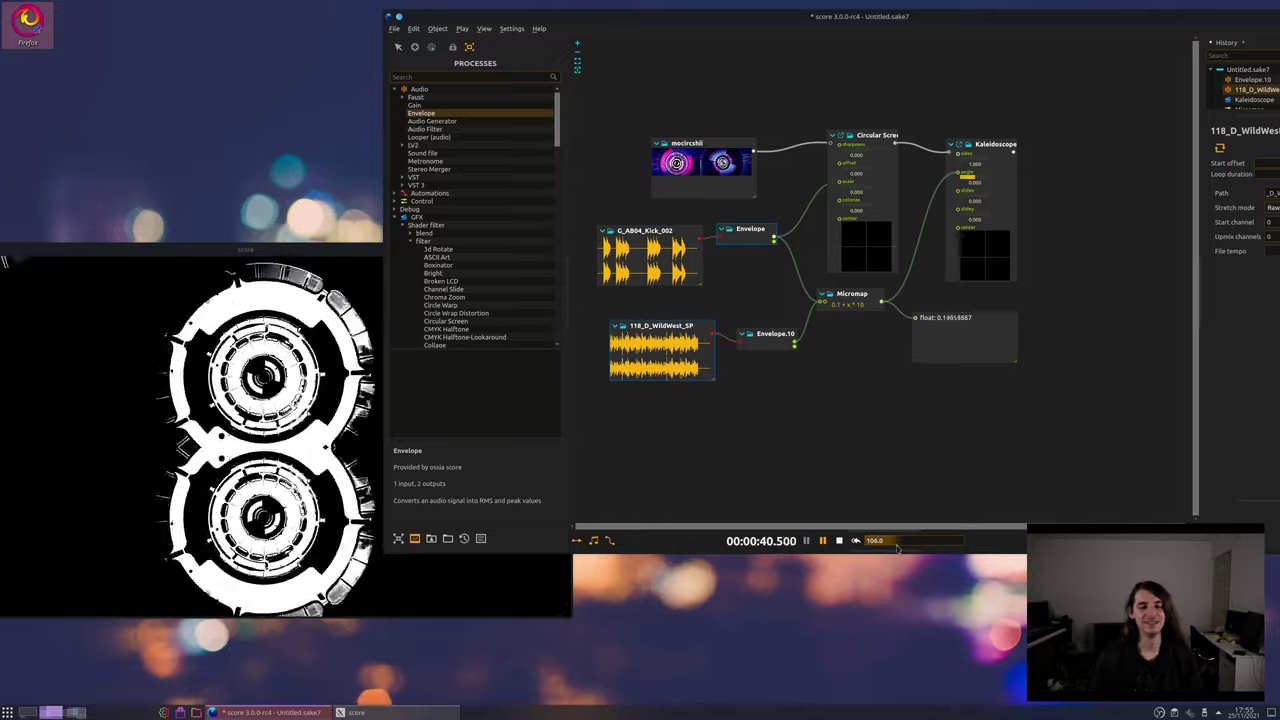
{"action": "key", "text": "Return"}
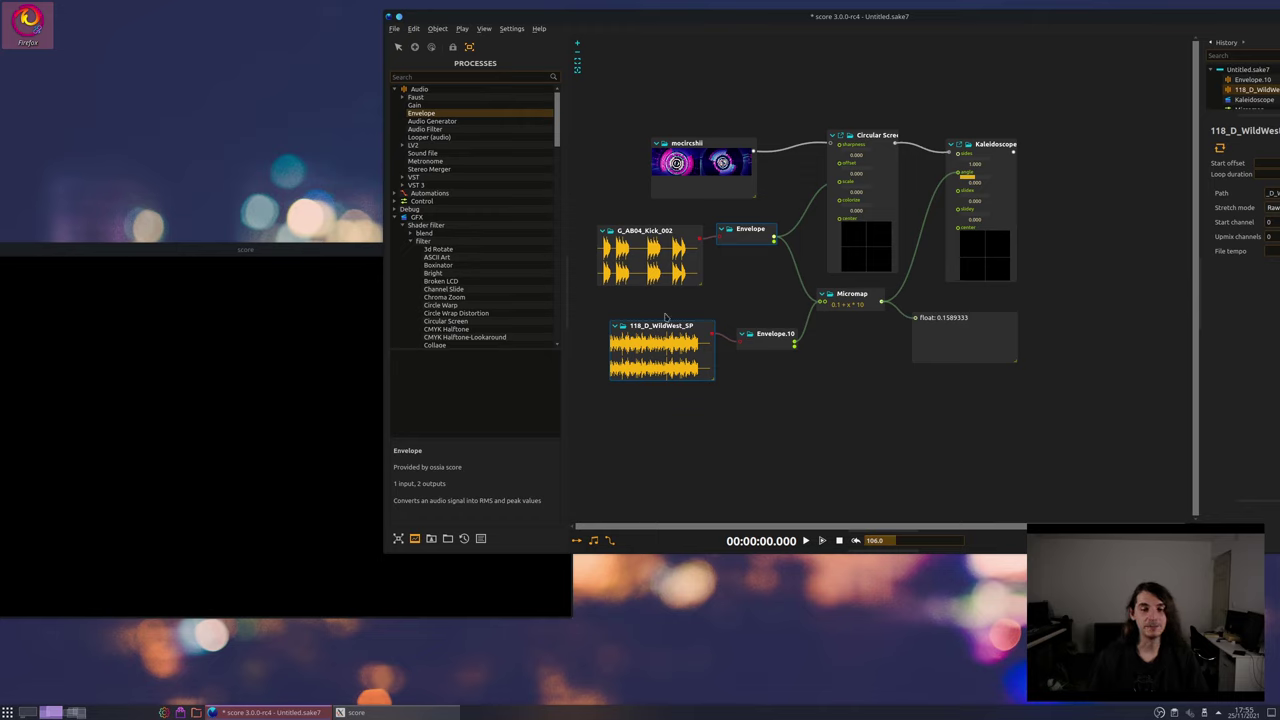
{"action": "key", "text": "Delete"}
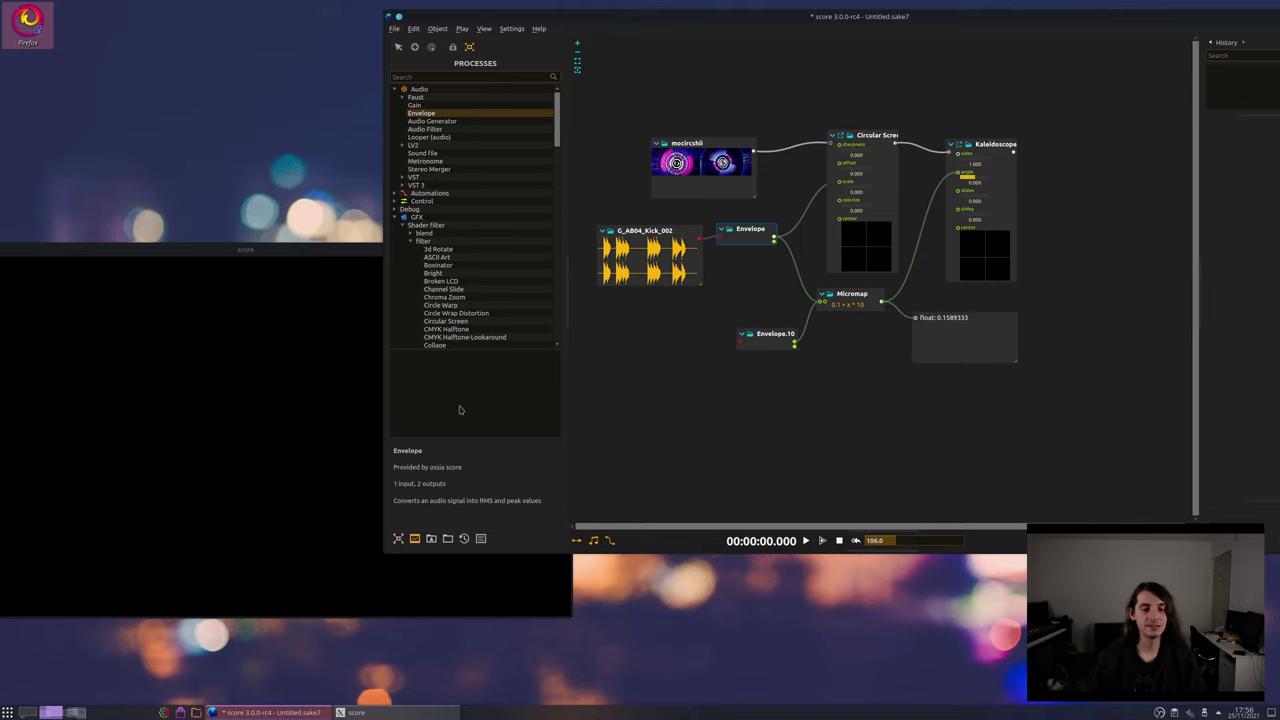
Restart playback and, in QjackCtl's graph, connect the Yeti X microphone's capture_FL and capture_FR to ossia score's first two inputs
{"action": "left_click", "coordinate": [399, 539]}
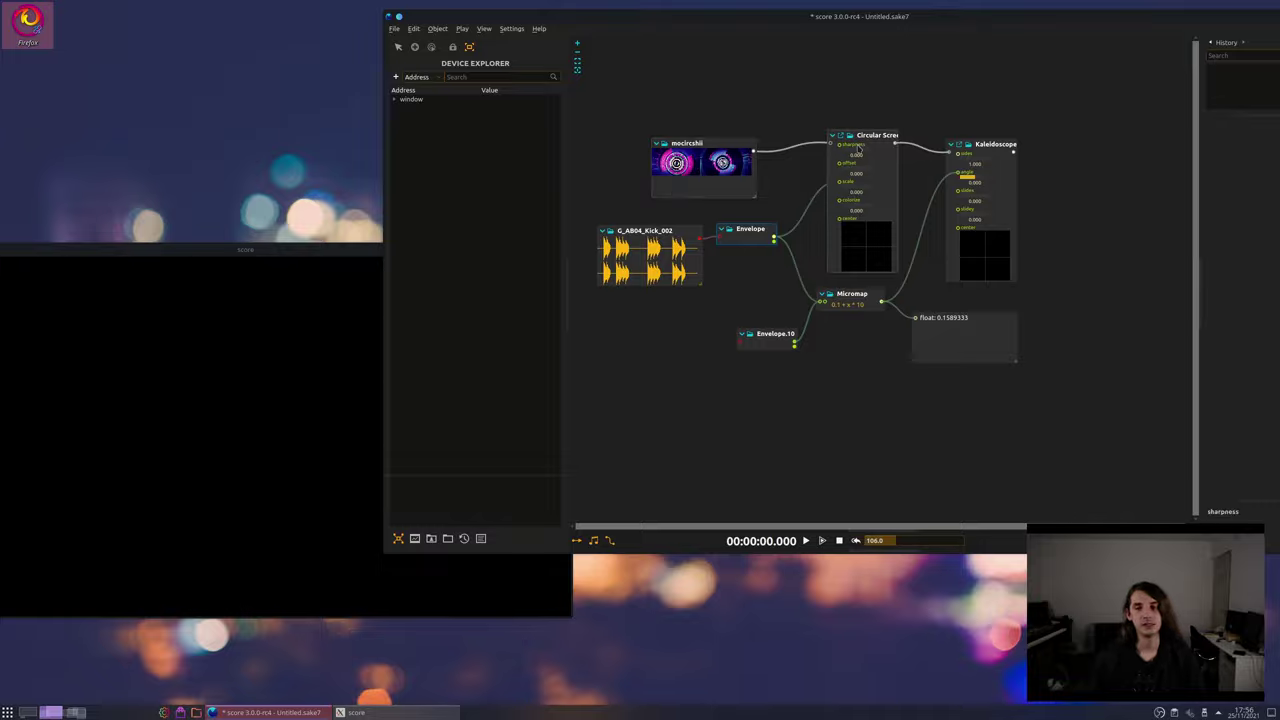
{"action": "left_click", "coordinate": [822, 540]}
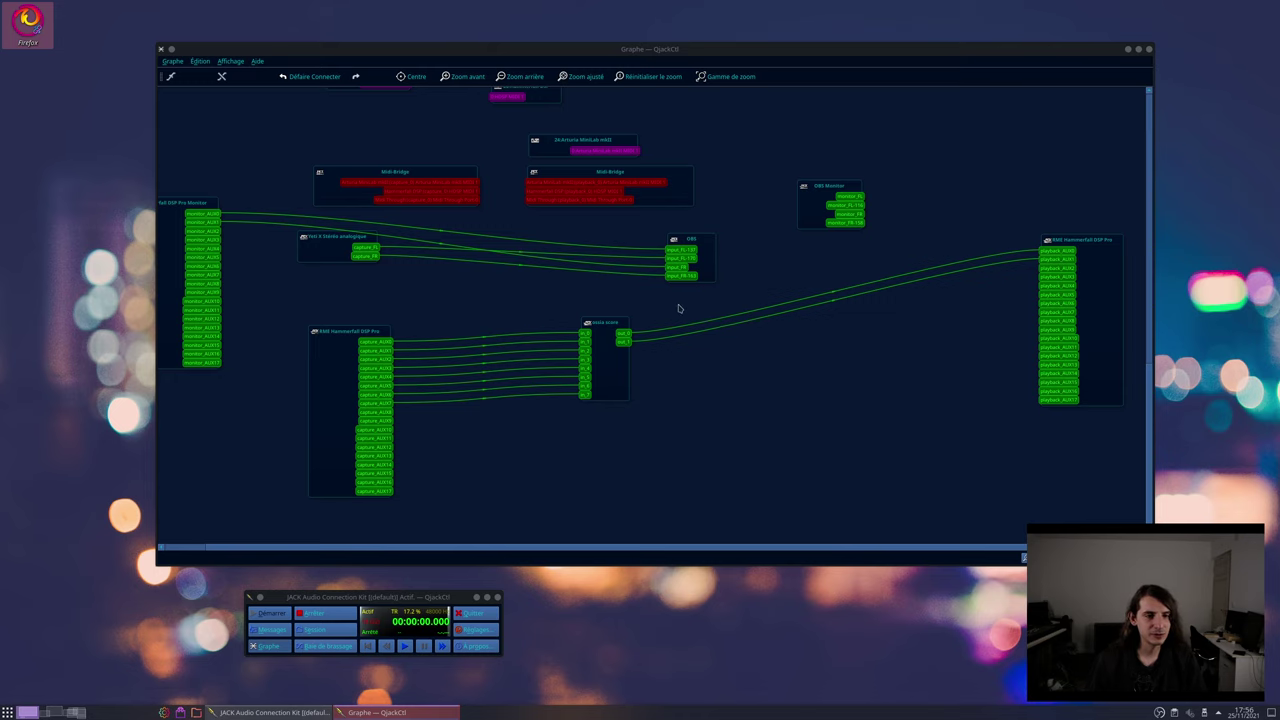
{"action": "left_click_drag", "start_coordinate": [661, 300], "coordinate": [685, 359]}
{"action": "scroll", "coordinate": [540, 304], "scroll_direction": "up", "scroll_amount": 5}
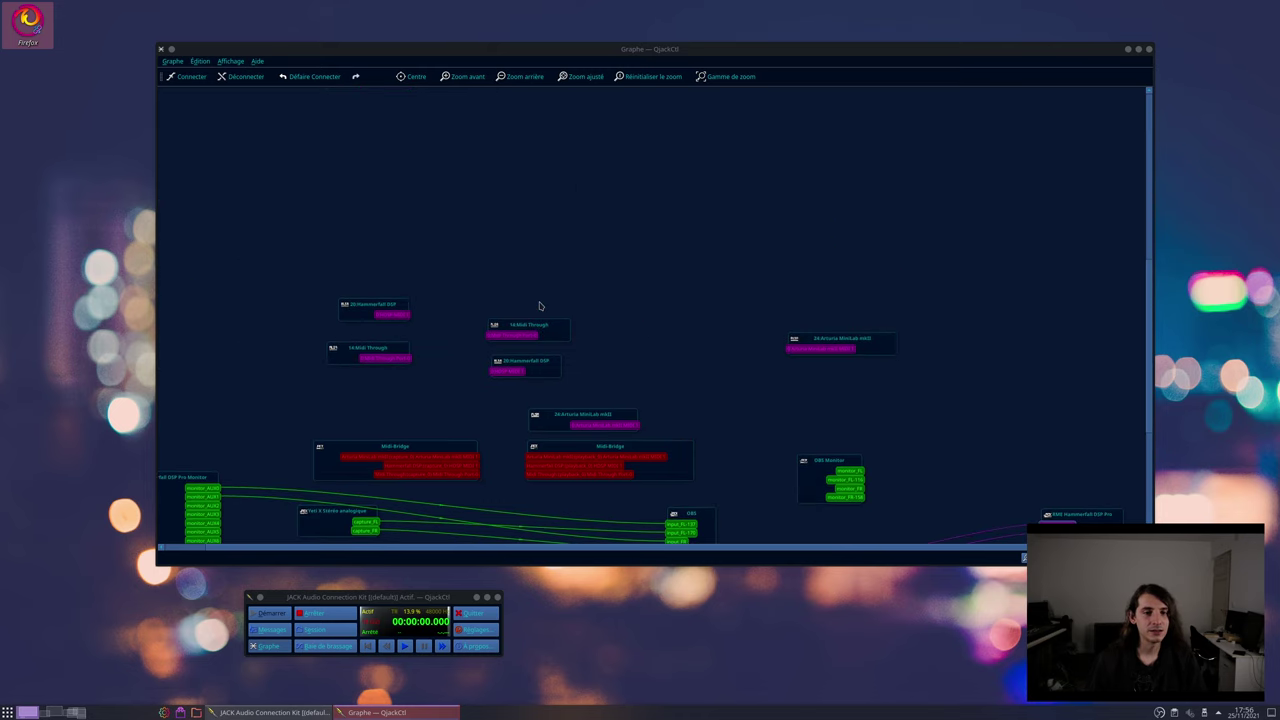
{"action": "scroll", "coordinate": [520, 320], "scroll_direction": "down", "scroll_amount": 4}
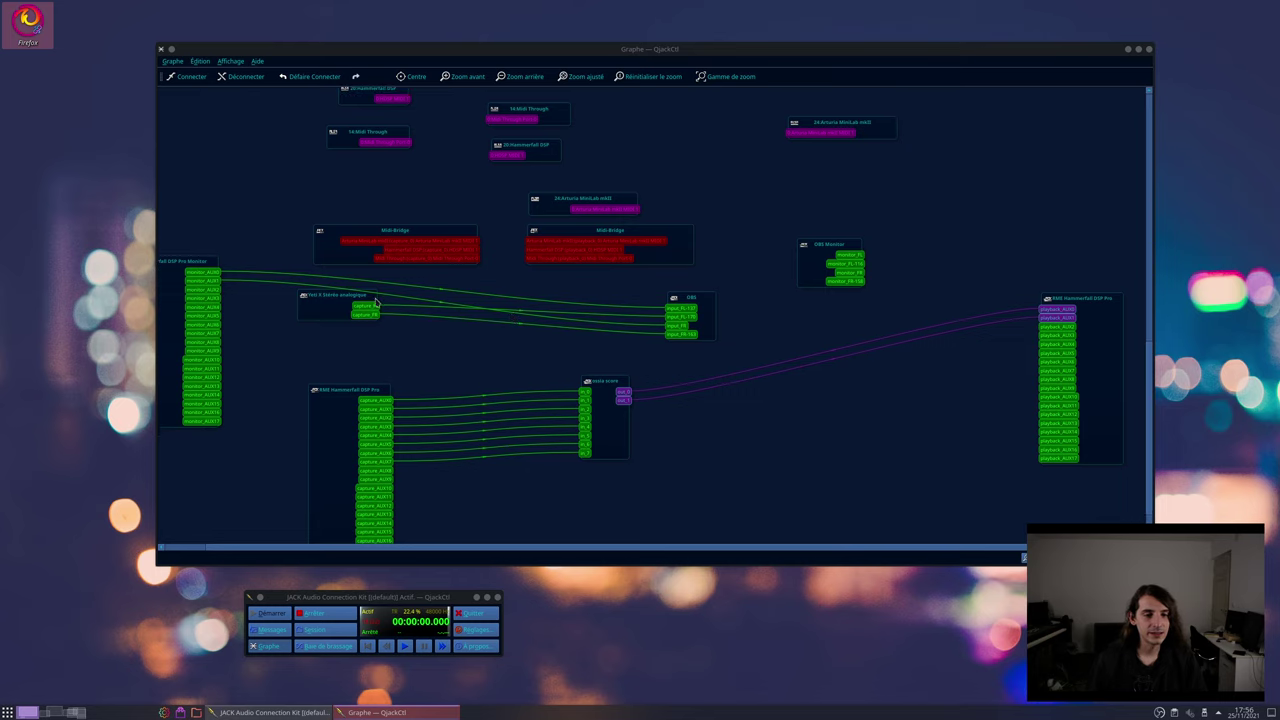
{"action": "left_click_drag", "start_coordinate": [372, 307], "coordinate": [585, 391]}
{"action": "left_click_drag", "start_coordinate": [366, 313], "coordinate": [585, 400]}
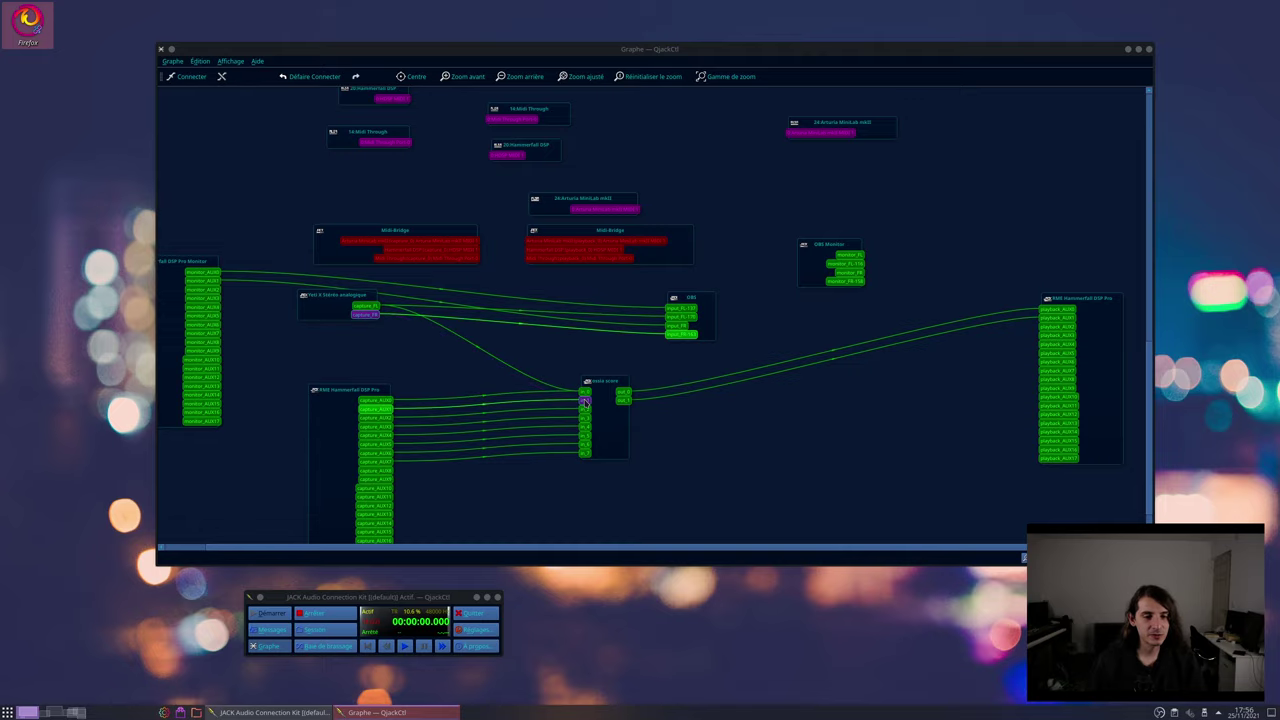
Back in score, set Envelope.10's audio input to main and remove the cable from the kick's Envelope to Micromap
{"action": "left_click", "coordinate": [47, 712]}
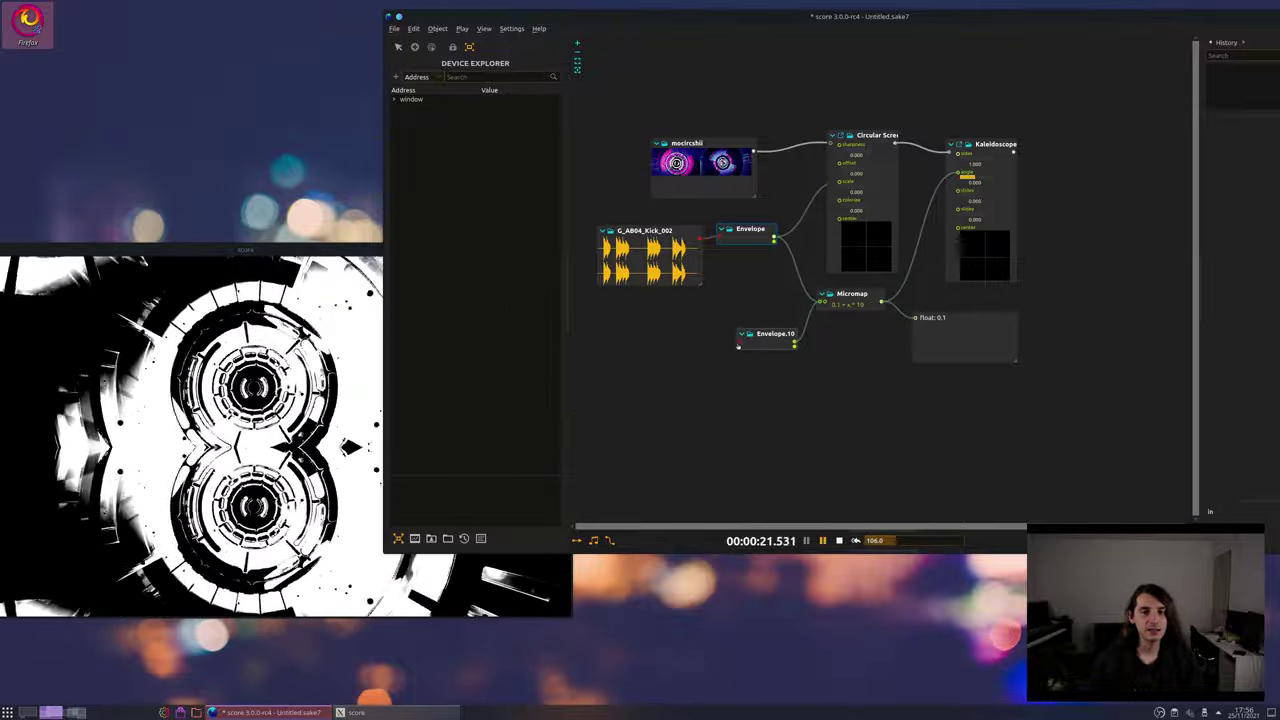
{"action": "left_click", "coordinate": [738, 346]}
{"action": "left_click", "coordinate": [1224, 136]}
{"action": "left_click", "coordinate": [1224, 150]}
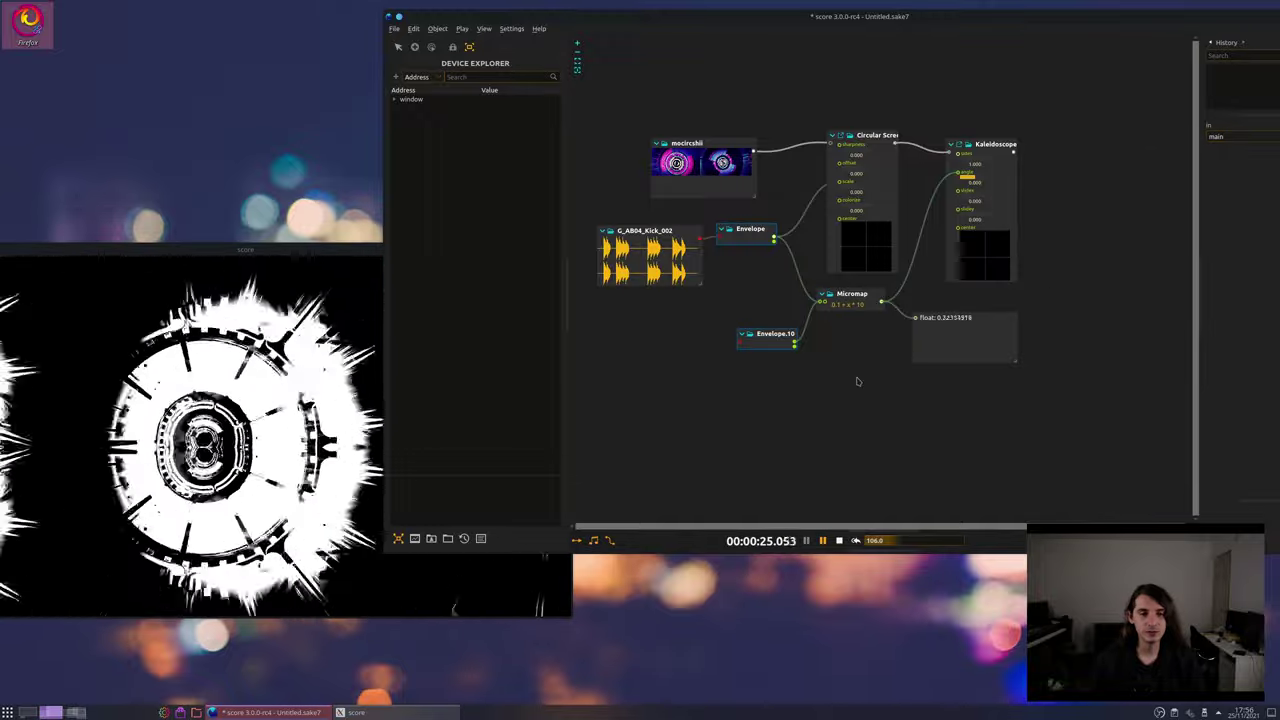
{"action": "left_click", "coordinate": [793, 265]}
{"action": "key", "text": "Delete"}
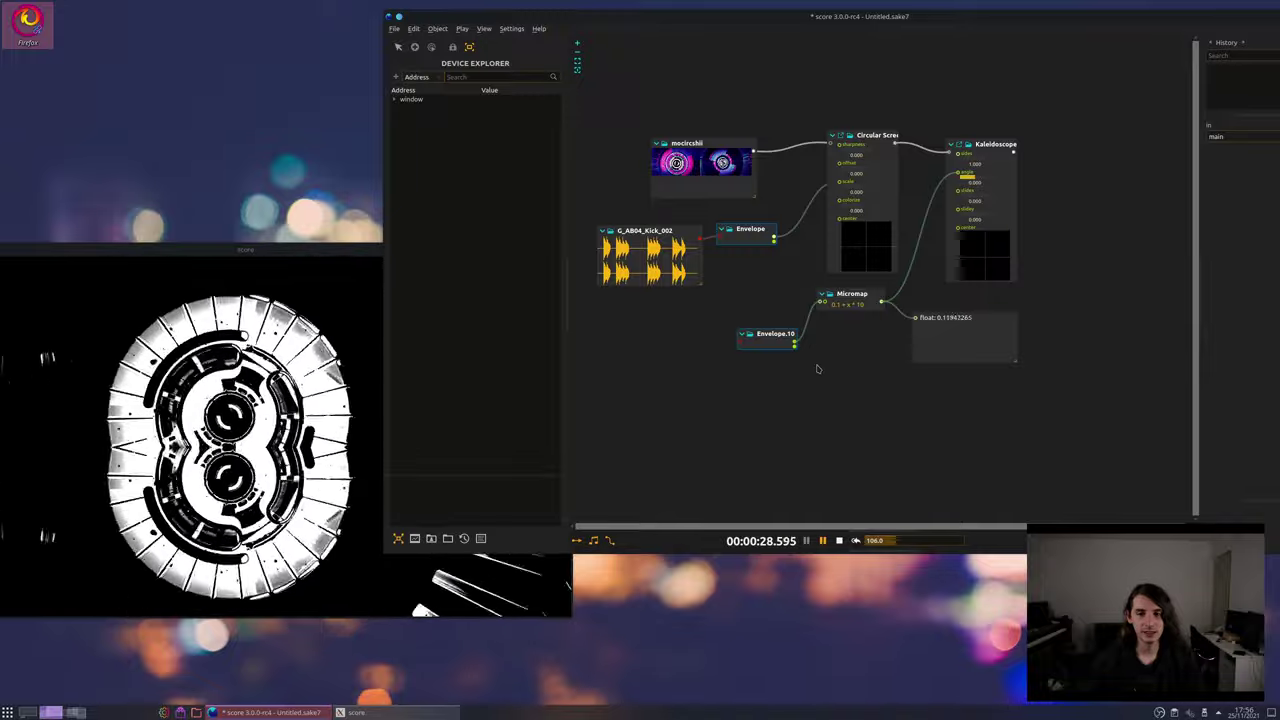
Change the Micromap expression to x * 500, dropping the 0.1 offset
{"action": "left_click", "coordinate": [840, 304]}
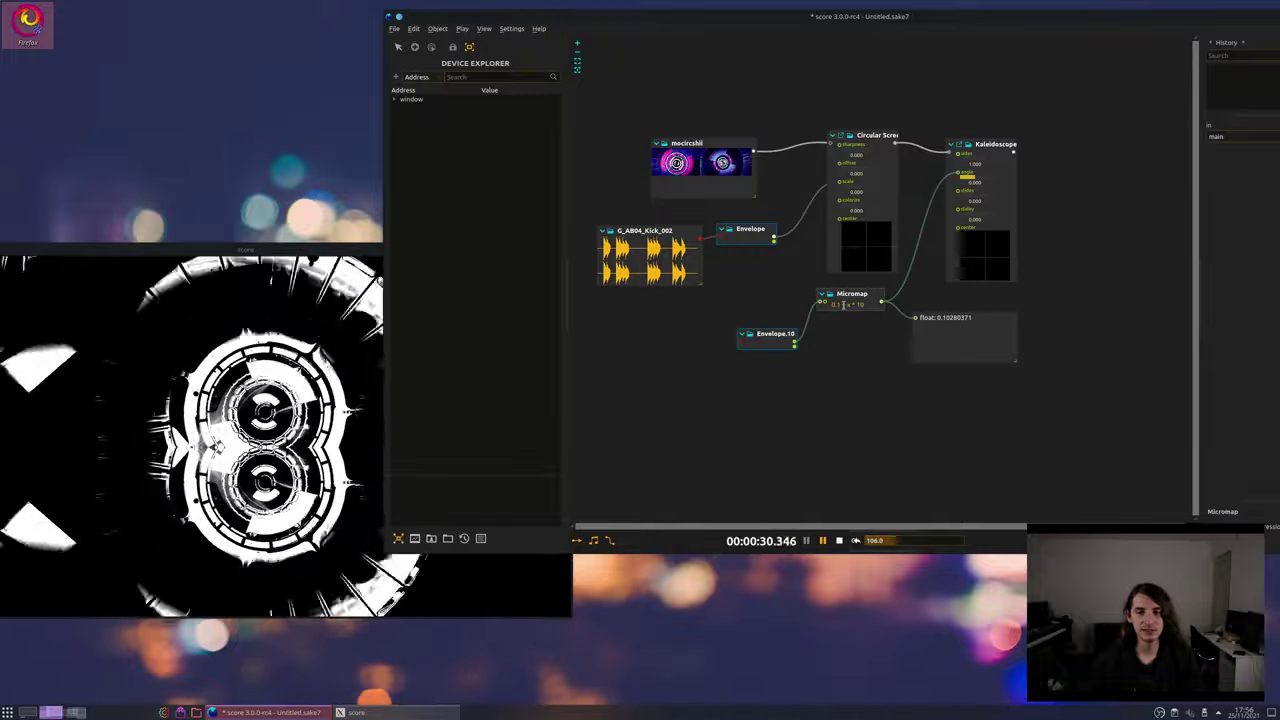
{"action": "left_click_drag", "start_coordinate": [839, 304], "coordinate": [830, 304]}
{"action": "key", "text": "BackSpace"}
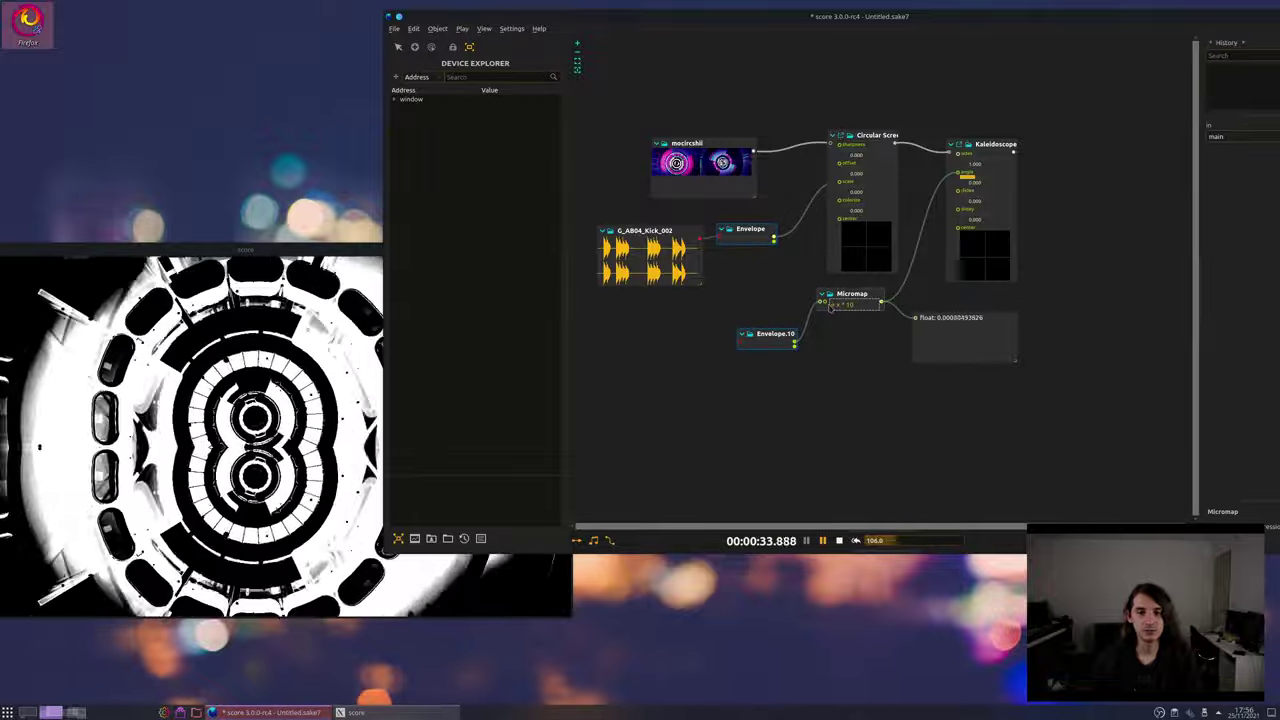
{"action": "key", "text": "BackSpace"}
{"action": "key", "text": "BackSpace"}
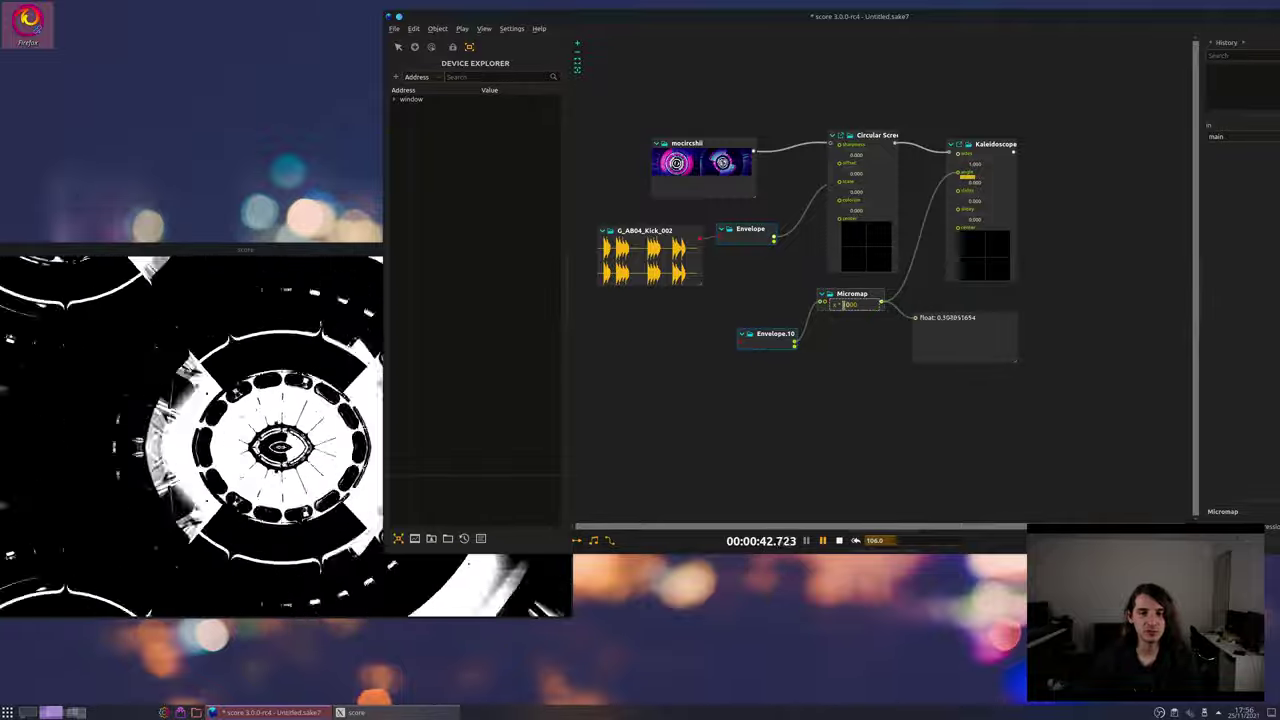
{"action": "key", "text": "BackSpace"}
{"action": "key", "text": "Delete"}
{"action": "type", "text": "5"}
{"action": "left_click", "coordinate": [862, 346]}
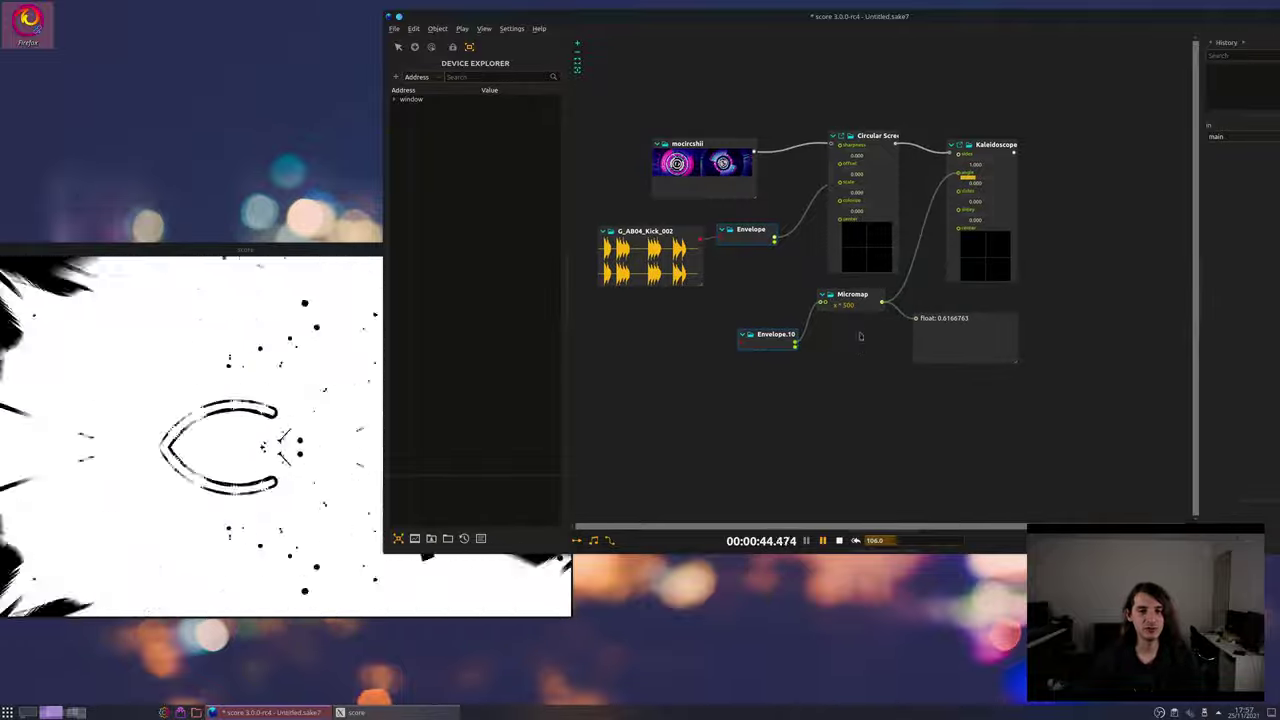